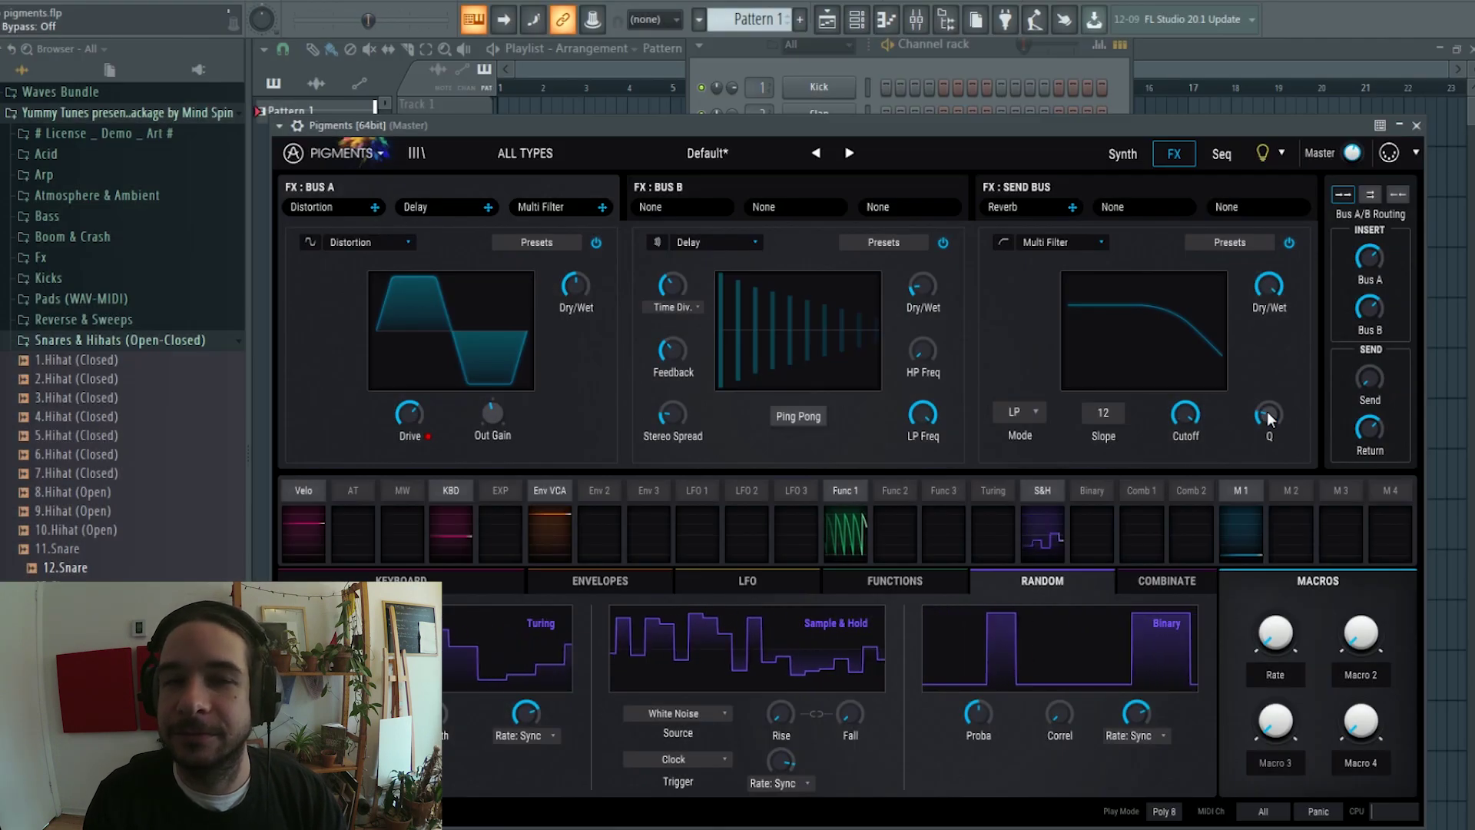
pyautogui.moveTo(1268, 419)
pyautogui.mouseDown()
pyautogui.moveTo(1268, 358)
pyautogui.moveTo(1268, 420)
pyautogui.mouseUp()
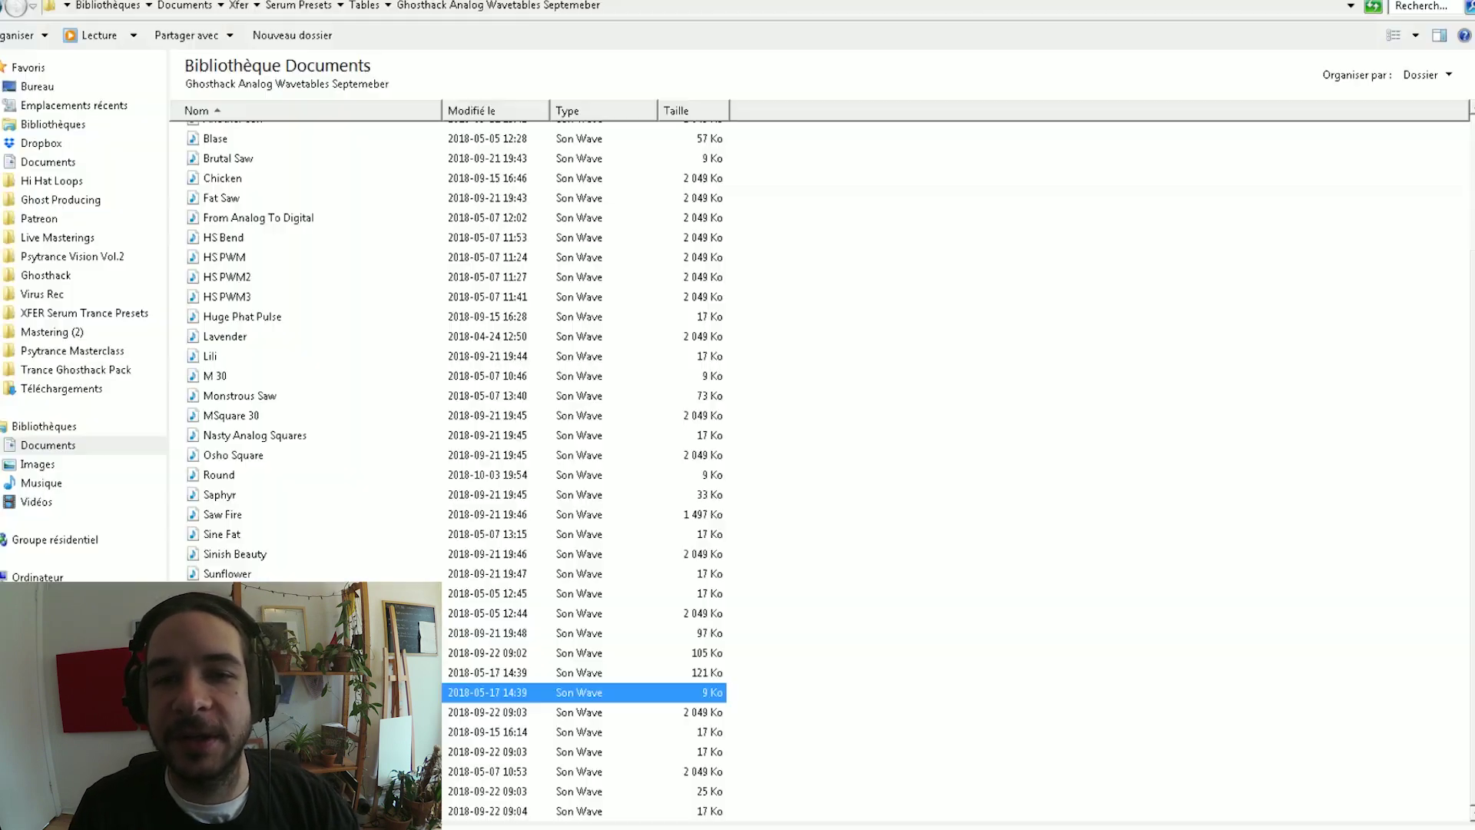
# - Import the Anaconda Saw wavetable from the Ghosthack Analog Wavetables Septemeber folder into Engine 1
pyautogui.scroll(3, 365, 181)
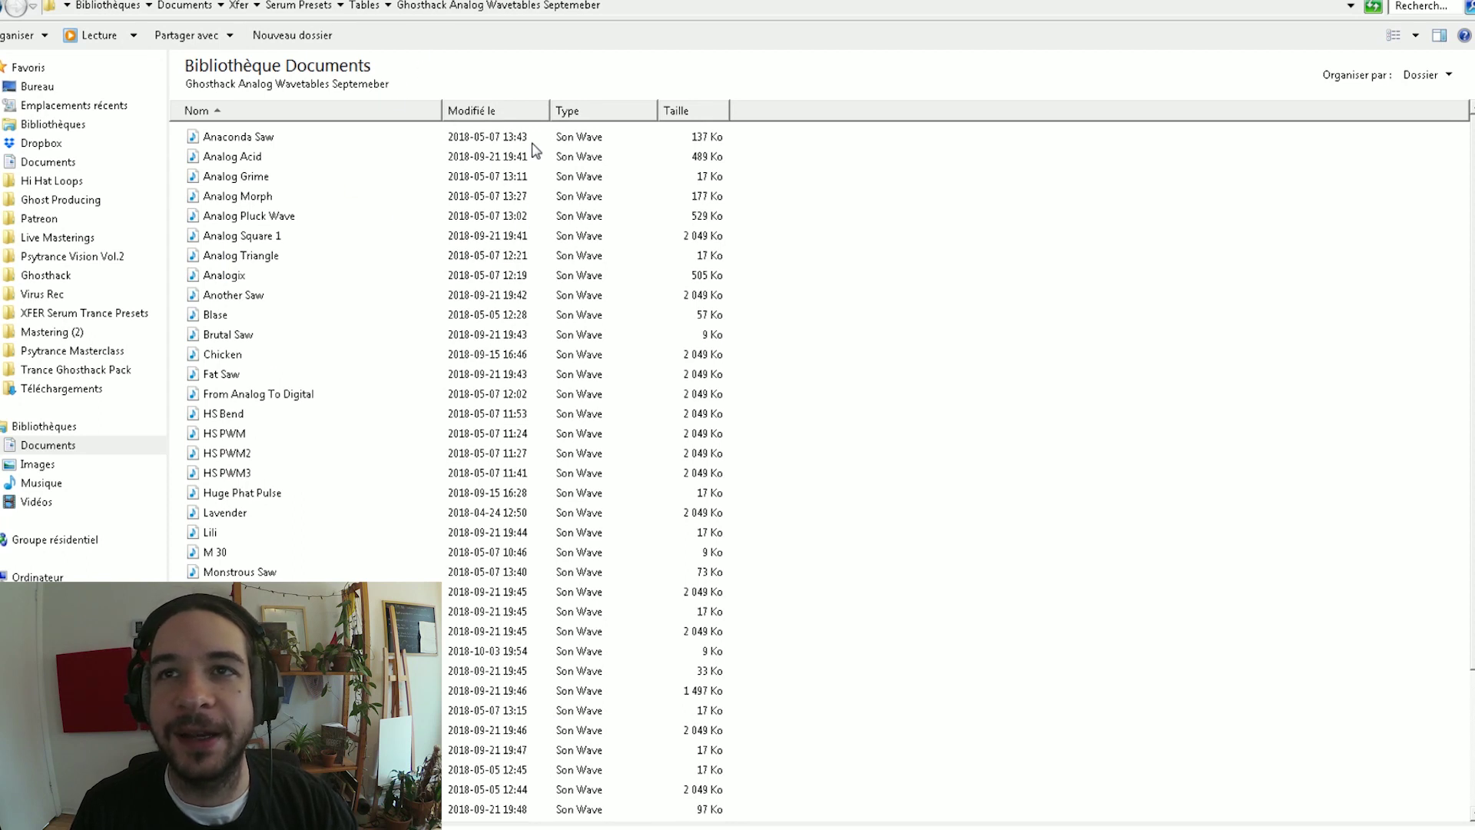
pyautogui.scroll(-3, 753, 185)
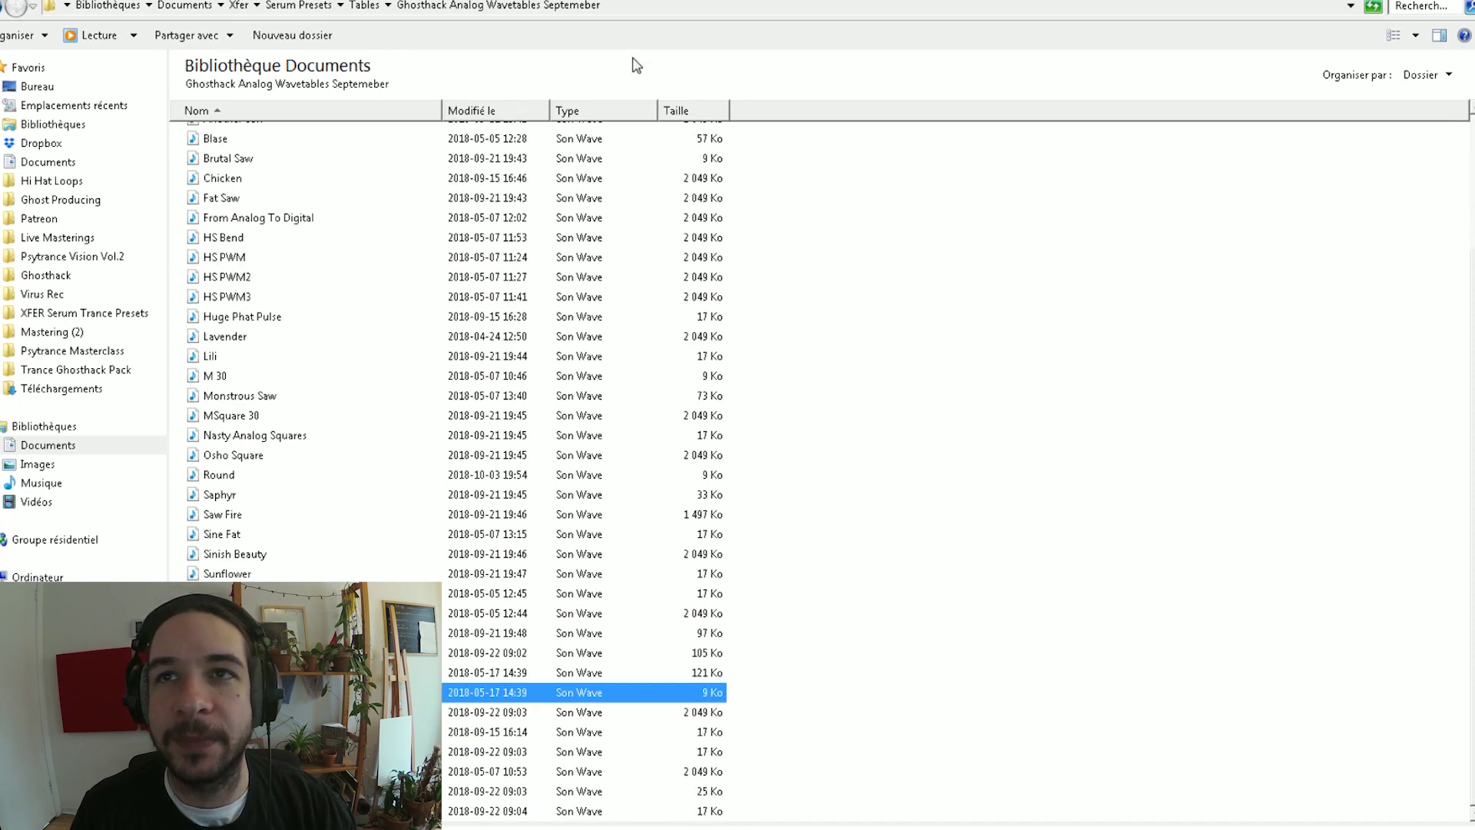
pyautogui.scroll(3, 780, 308)
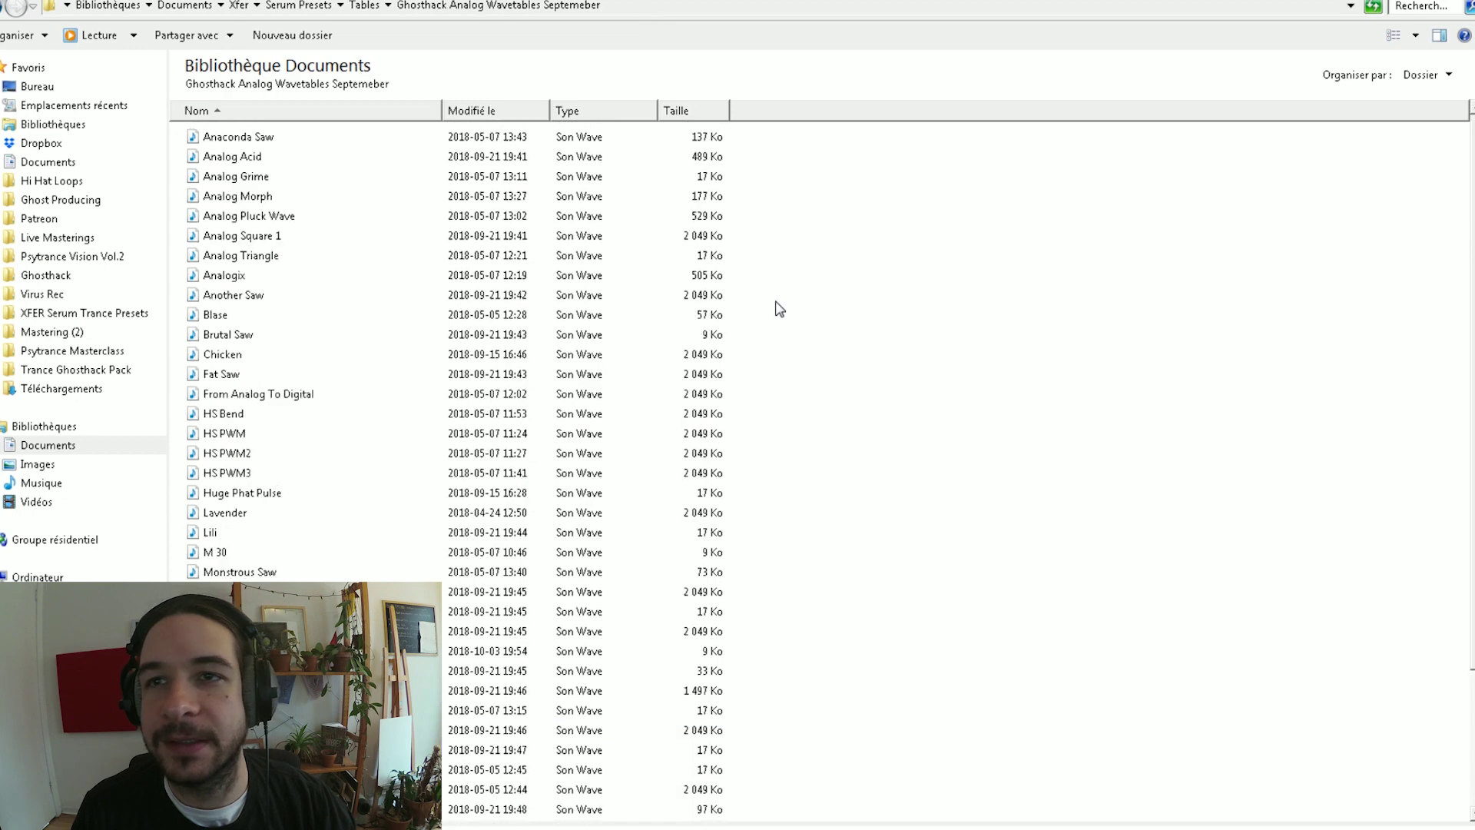
pyautogui.scroll(-3, 780, 308)
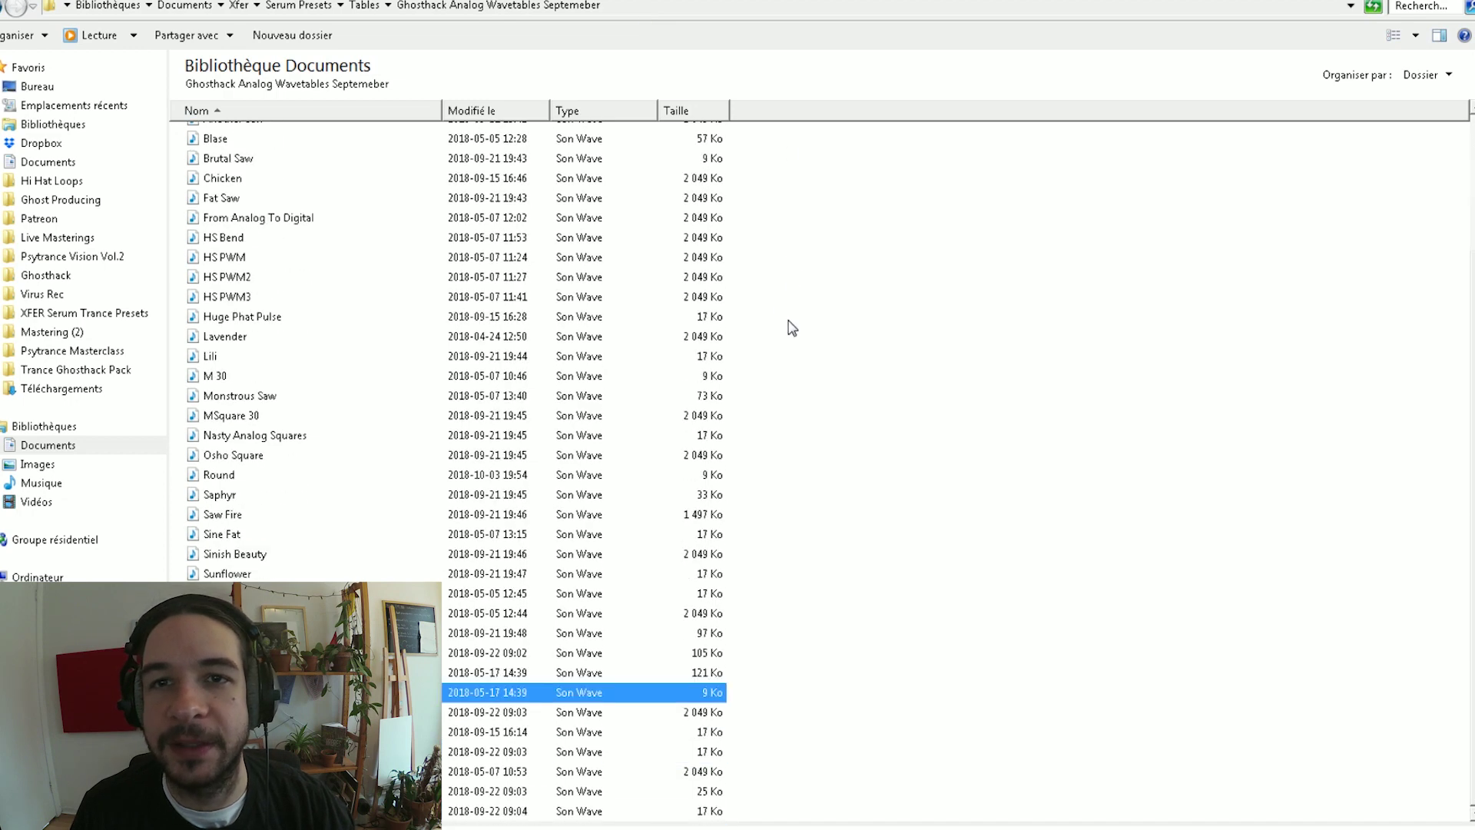
pyautogui.scroll(3, 317, 458)
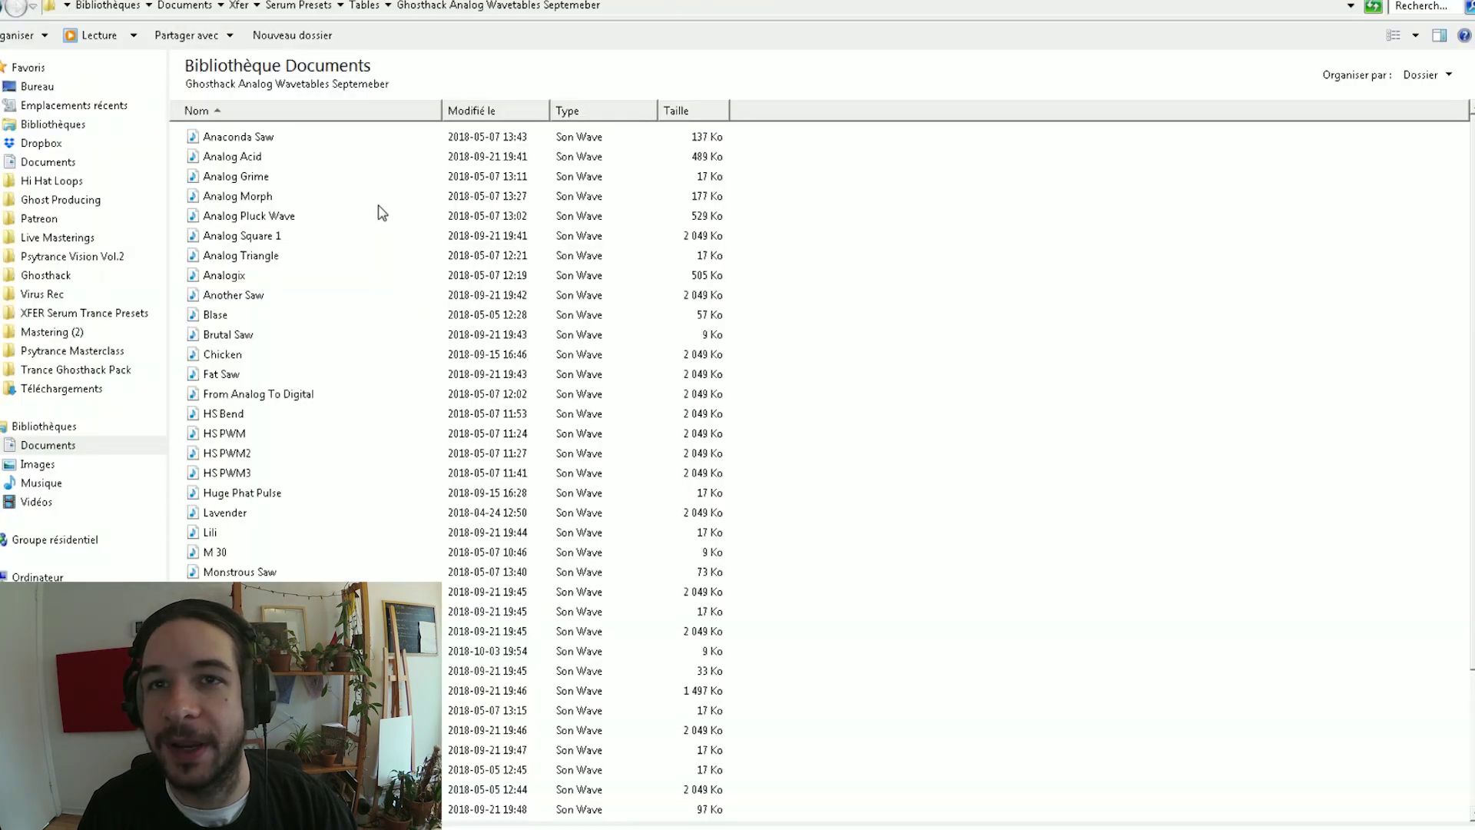
pyautogui.click(1454, 2)
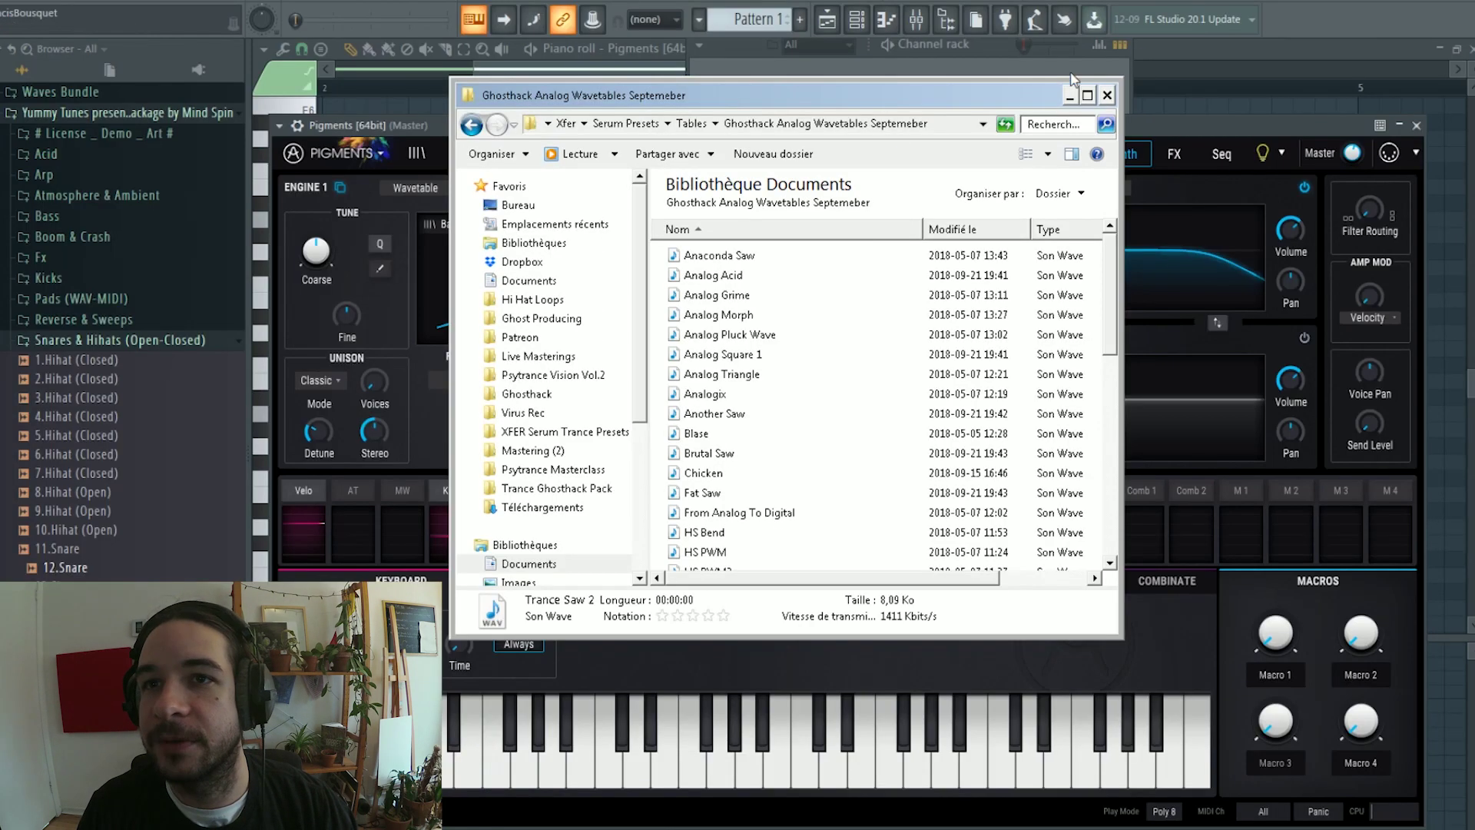
pyautogui.moveTo(850, 92); pyautogui.dragTo(1120, 129)
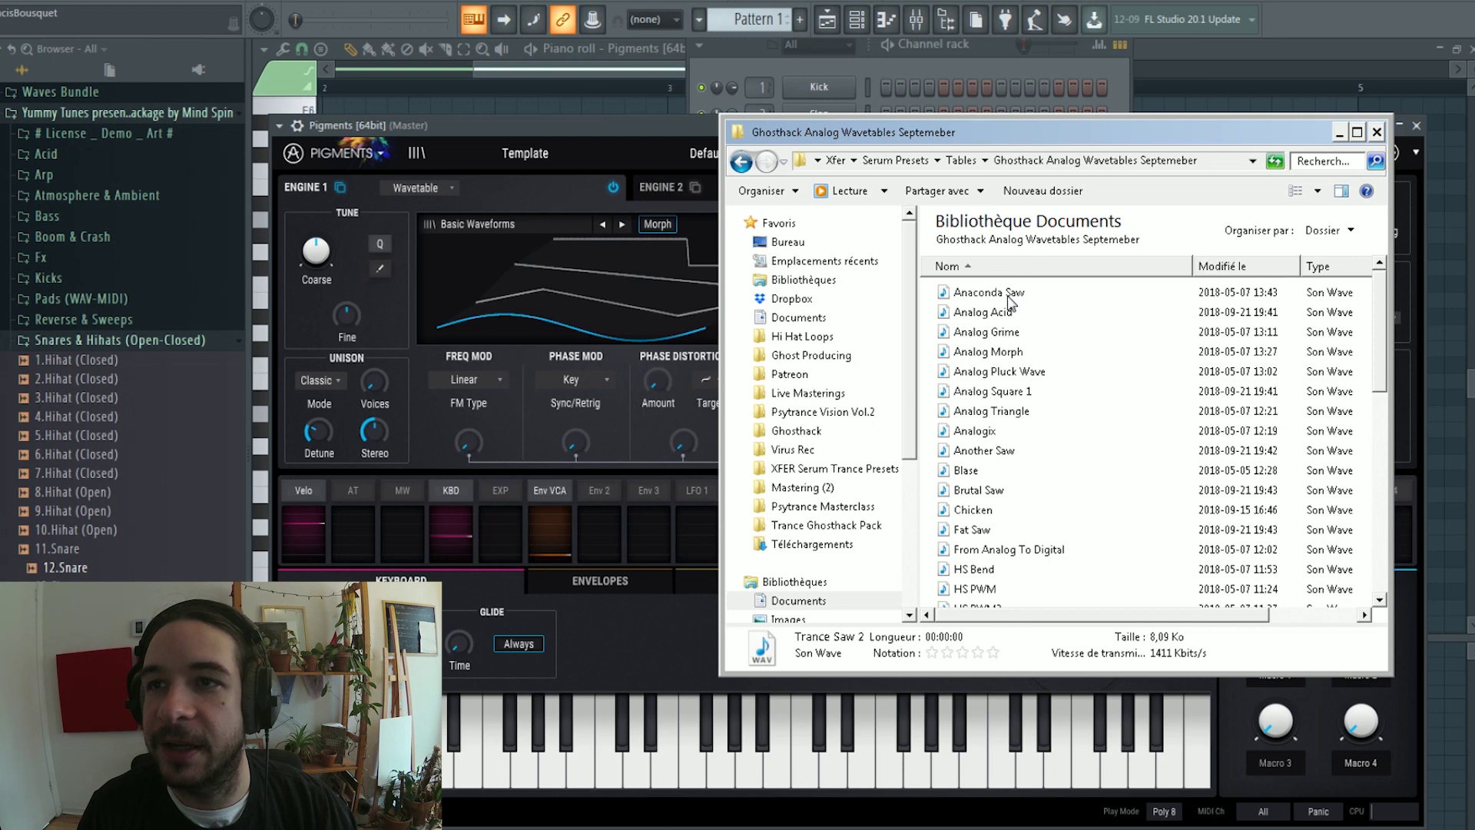
pyautogui.moveTo(994, 297); pyautogui.dragTo(600, 278)
pyautogui.click(636, 129)
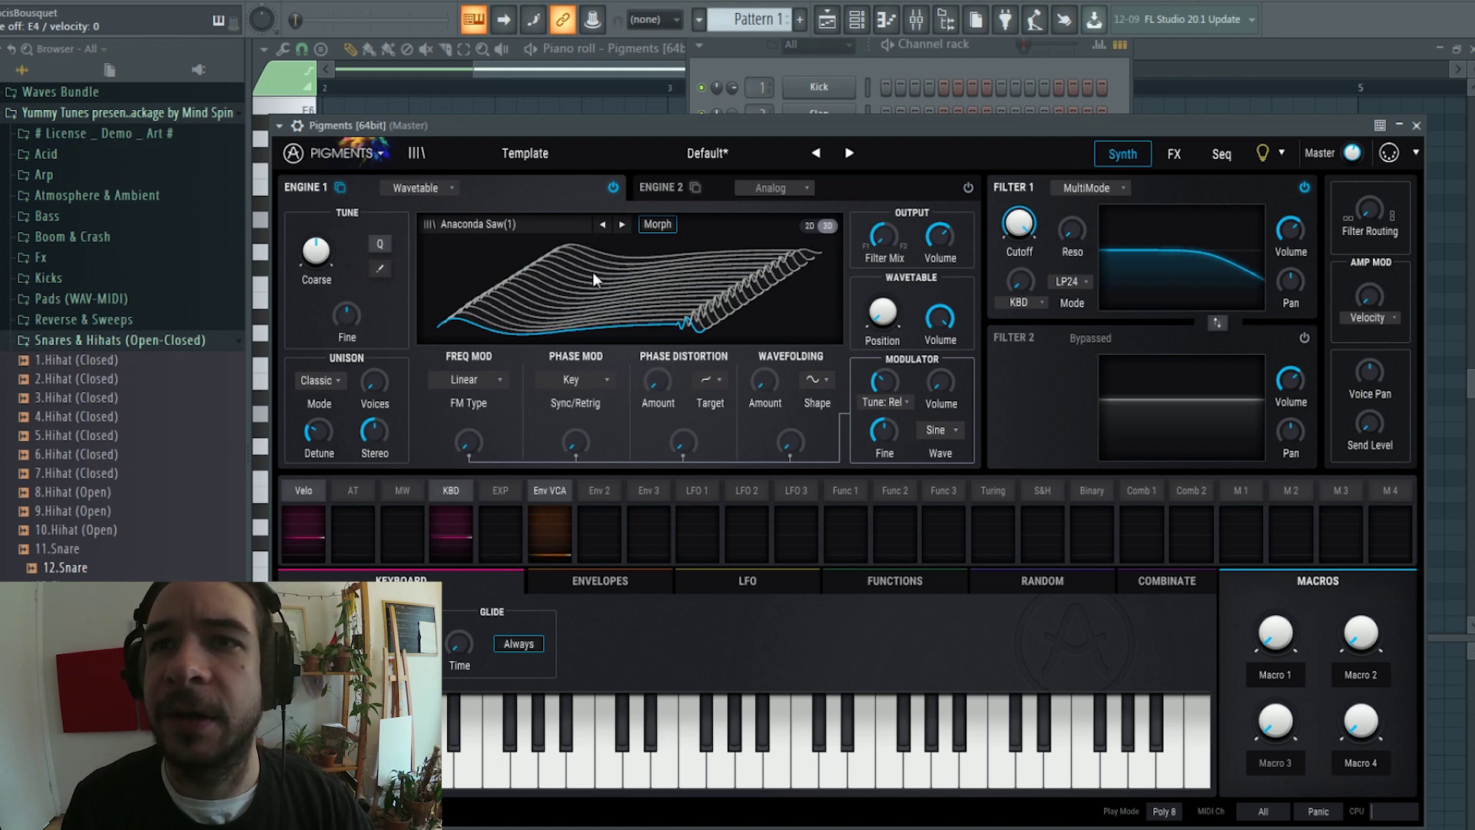
# - Compare the 2D and 3D displays of the imported Anaconda Saw wavetable, ending on the 2D display
pyautogui.click(809, 226)
pyautogui.click(827, 225)
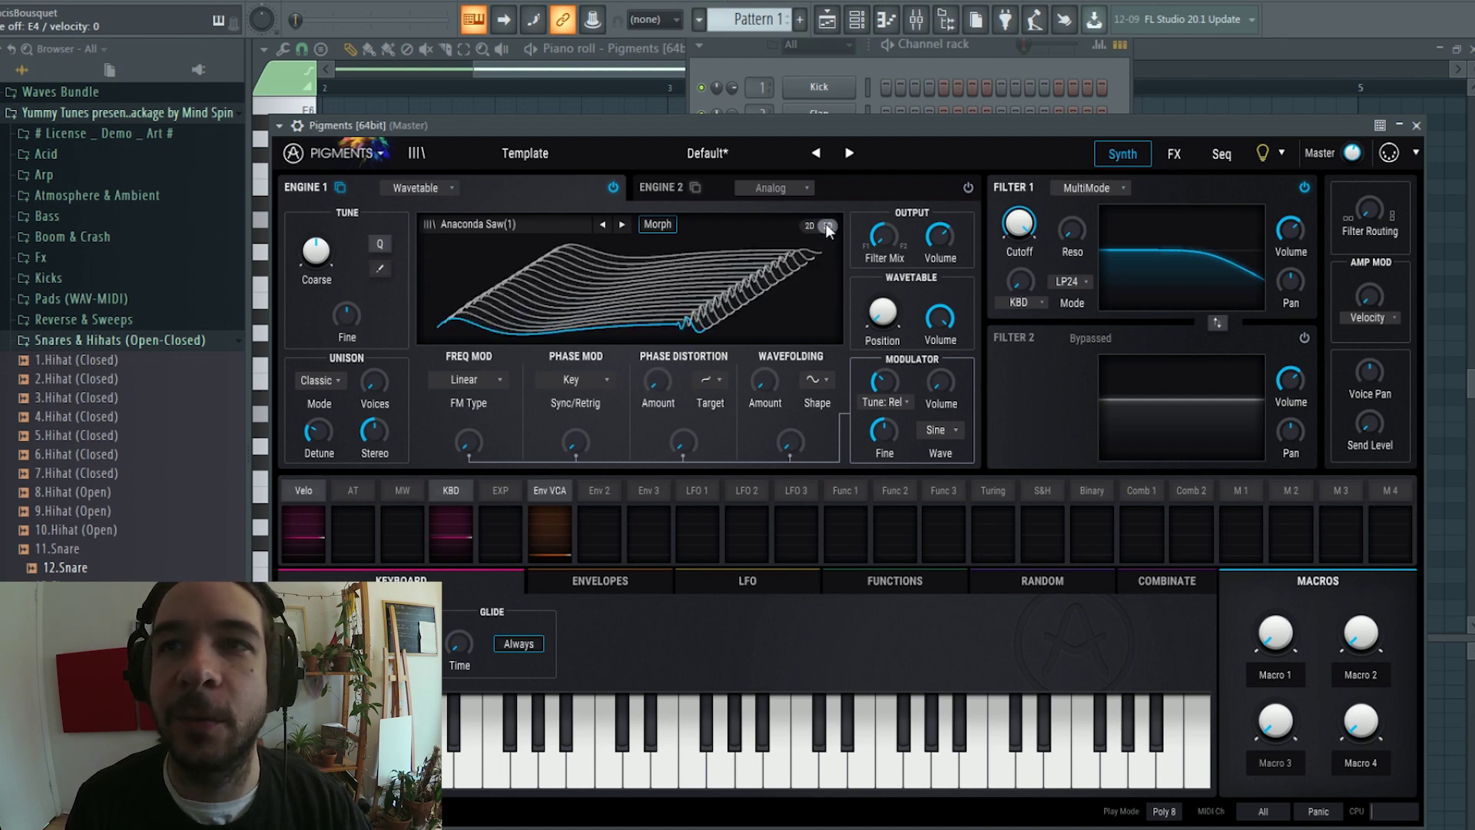
pyautogui.click(812, 227)
pyautogui.click(827, 226)
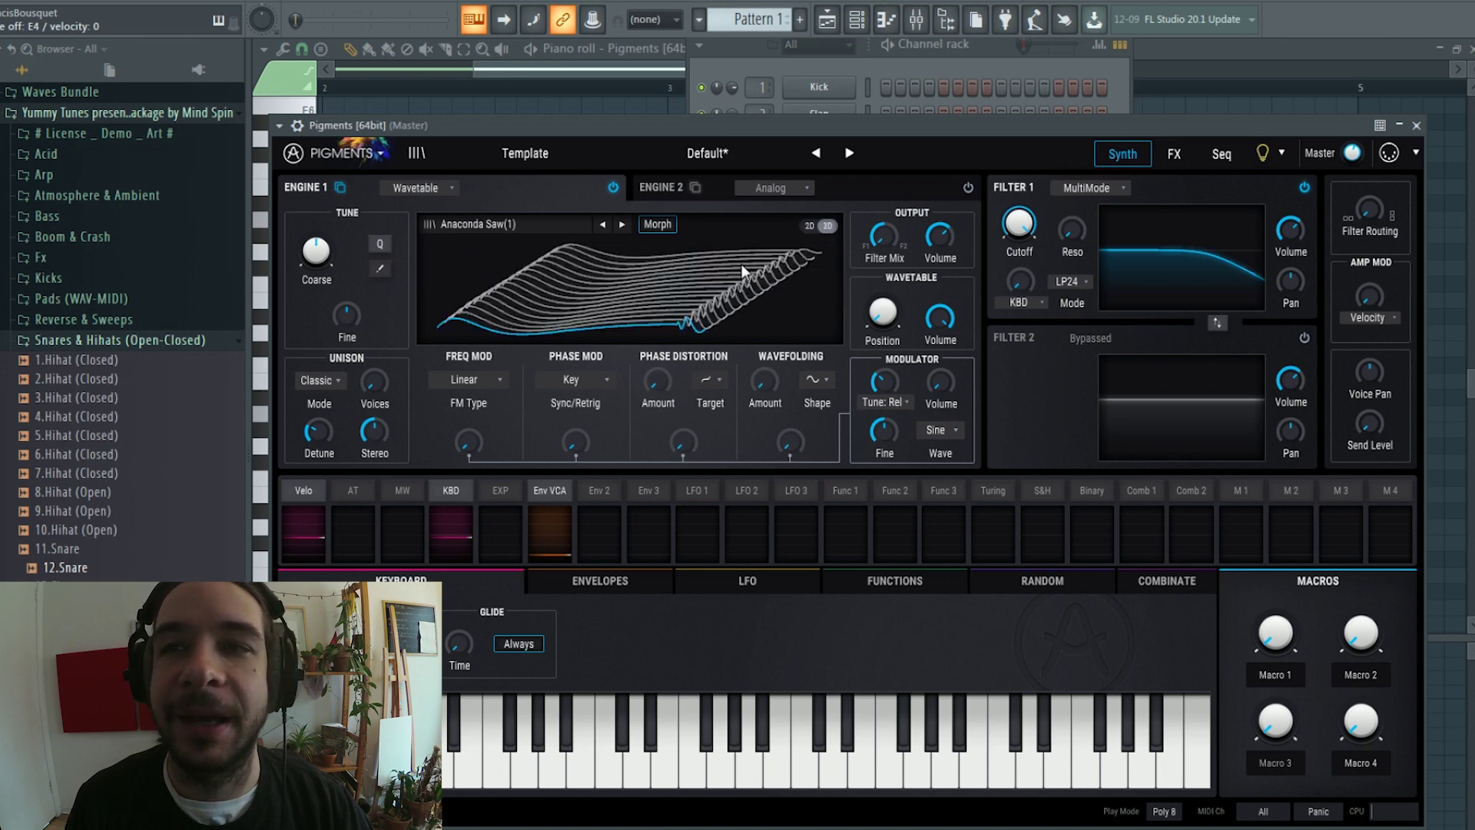
pyautogui.click(809, 226)
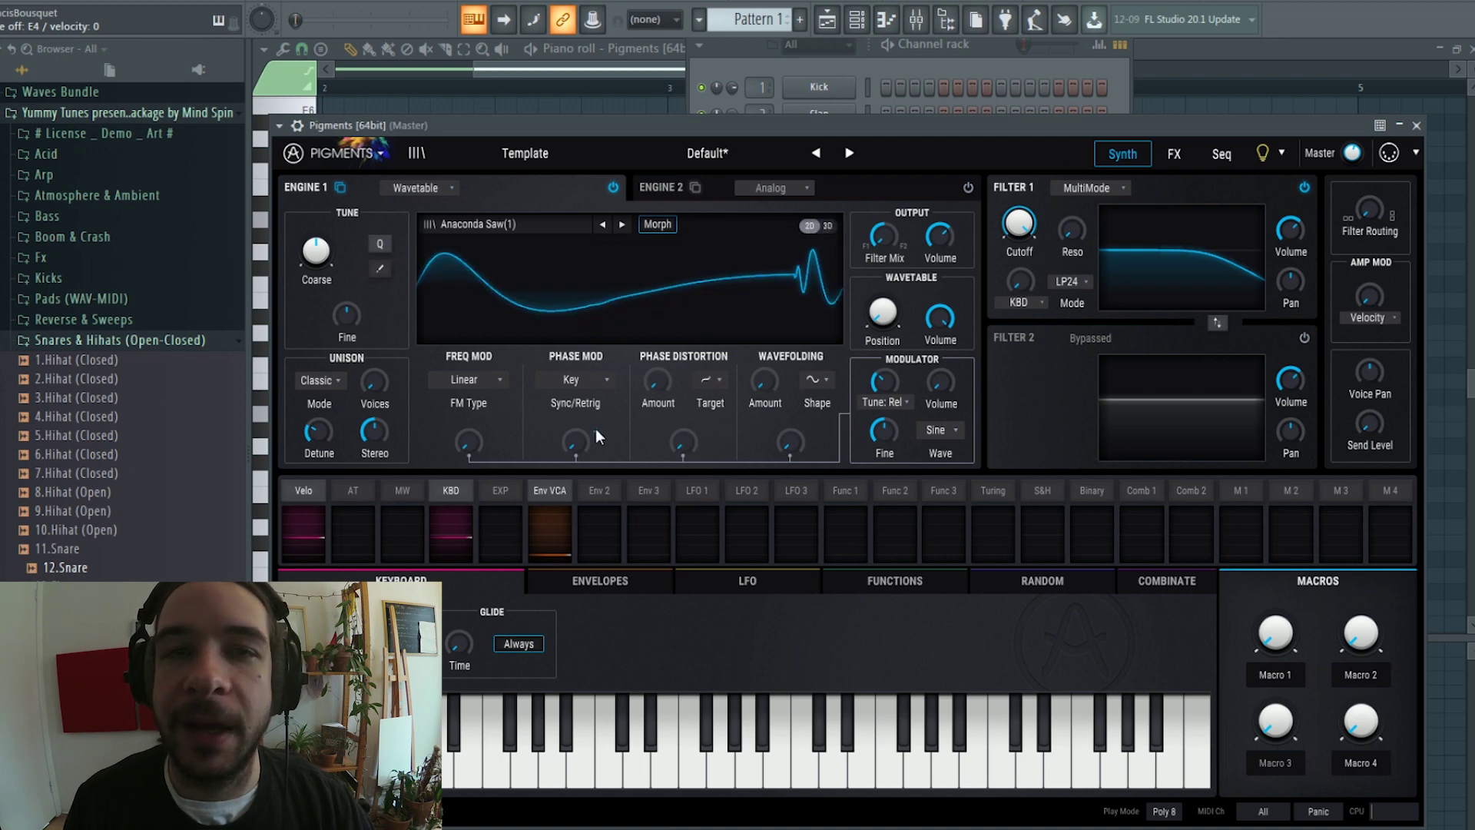
# - Try the modulator amounts for frequency, phase, phase distortion and wavefolding on Engine 1, returning each to 0
pyautogui.moveTo(468, 442)
pyautogui.mouseDown()
pyautogui.moveTo(468, 430)
pyautogui.moveTo(468, 443)
pyautogui.mouseUp()
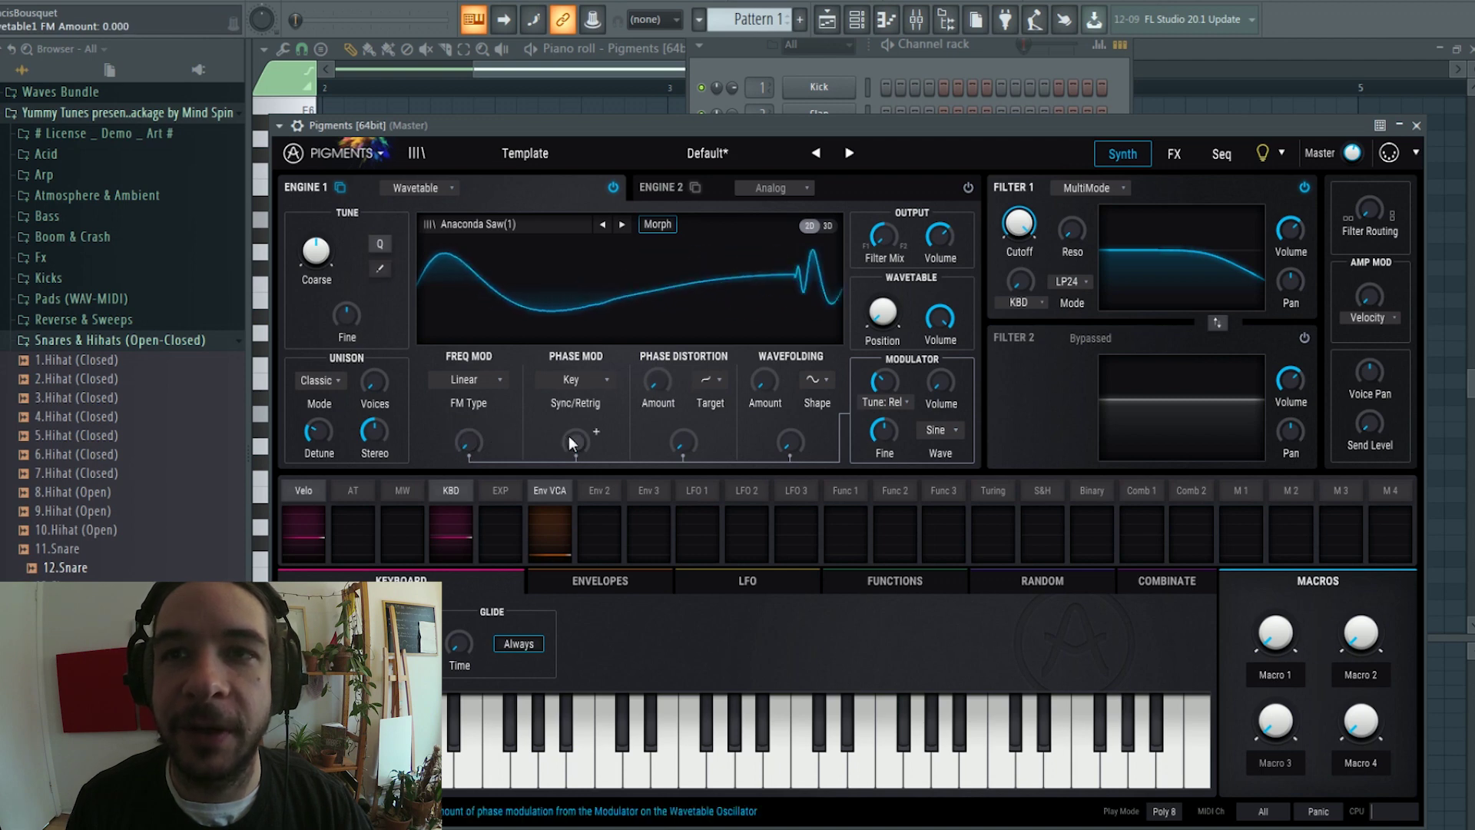
pyautogui.moveTo(570, 436)
pyautogui.mouseDown()
pyautogui.moveTo(579, 401)
pyautogui.moveTo(579, 444)
pyautogui.mouseUp()
pyautogui.moveTo(684, 442)
pyautogui.mouseDown()
pyautogui.moveTo(684, 389)
pyautogui.moveTo(683, 443)
pyautogui.mouseUp()
pyautogui.moveTo(791, 441)
pyautogui.mouseDown()
pyautogui.moveTo(791, 399)
pyautogui.moveTo(791, 443)
pyautogui.mouseUp()
# - Examine Engine 1's wavetable in 3D once more and return to the 2D waveform
pyautogui.click(828, 224)
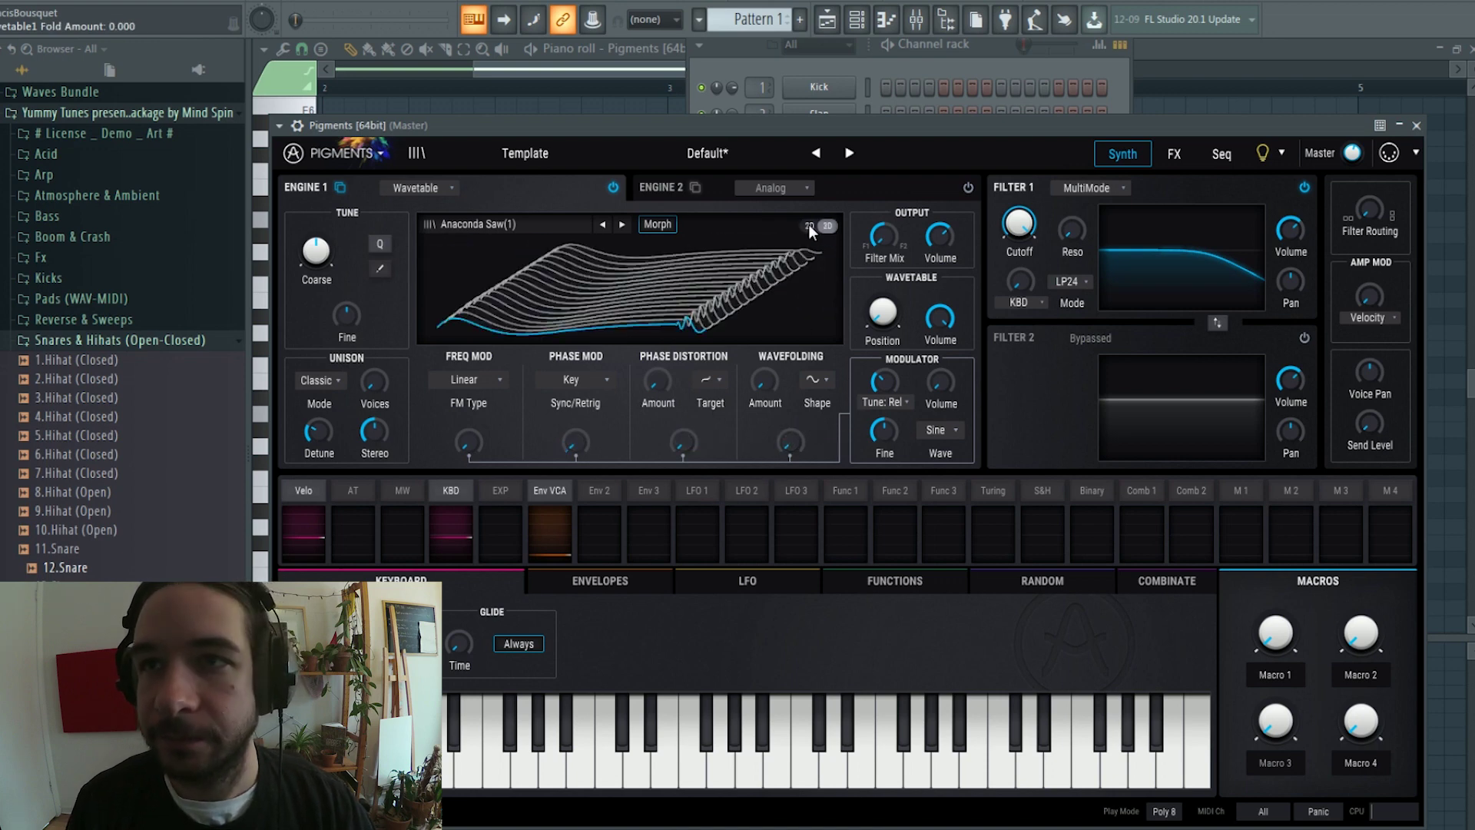
pyautogui.click(808, 225)
pyautogui.click(829, 224)
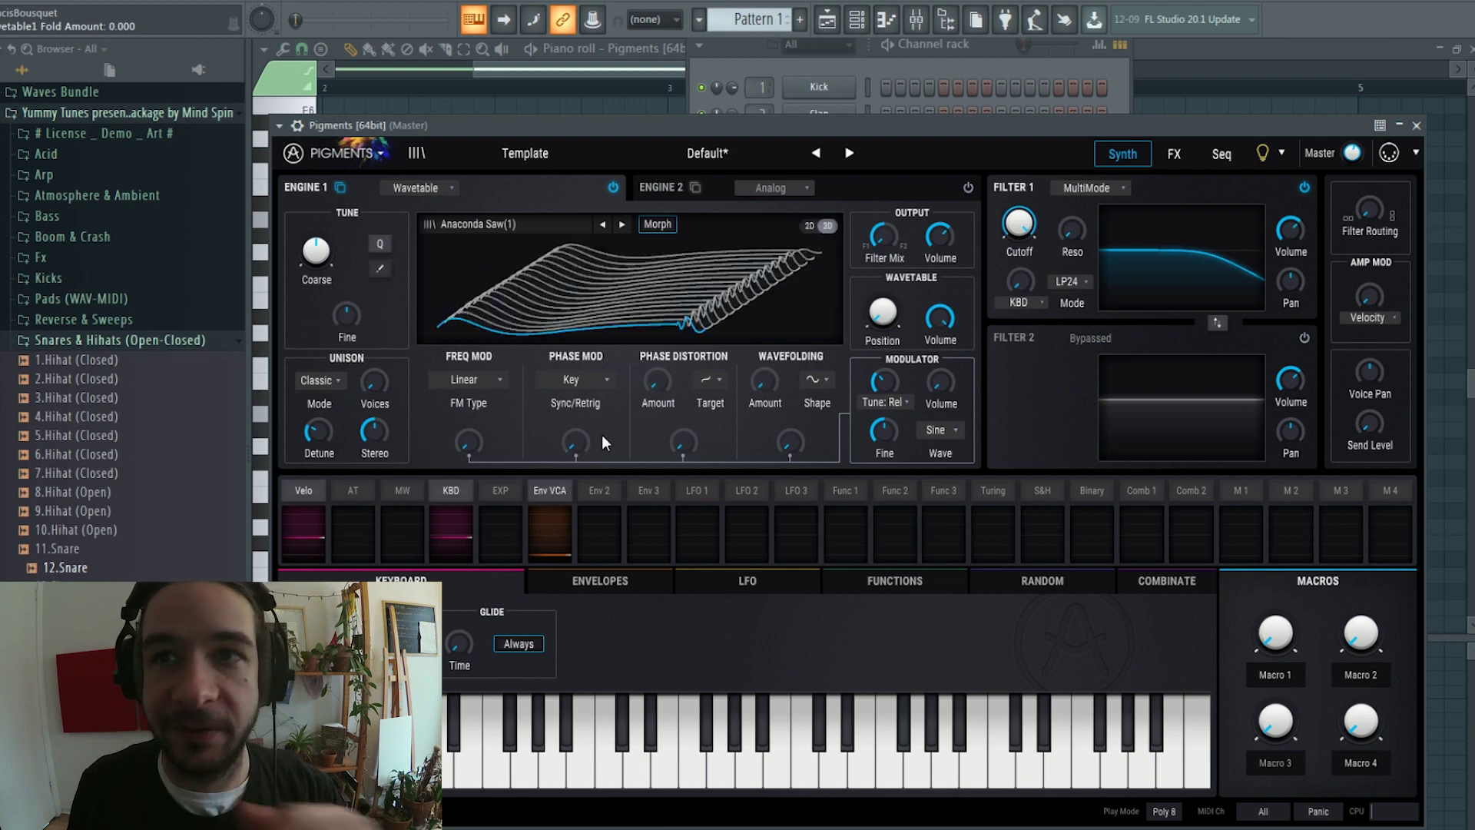
pyautogui.click(809, 225)
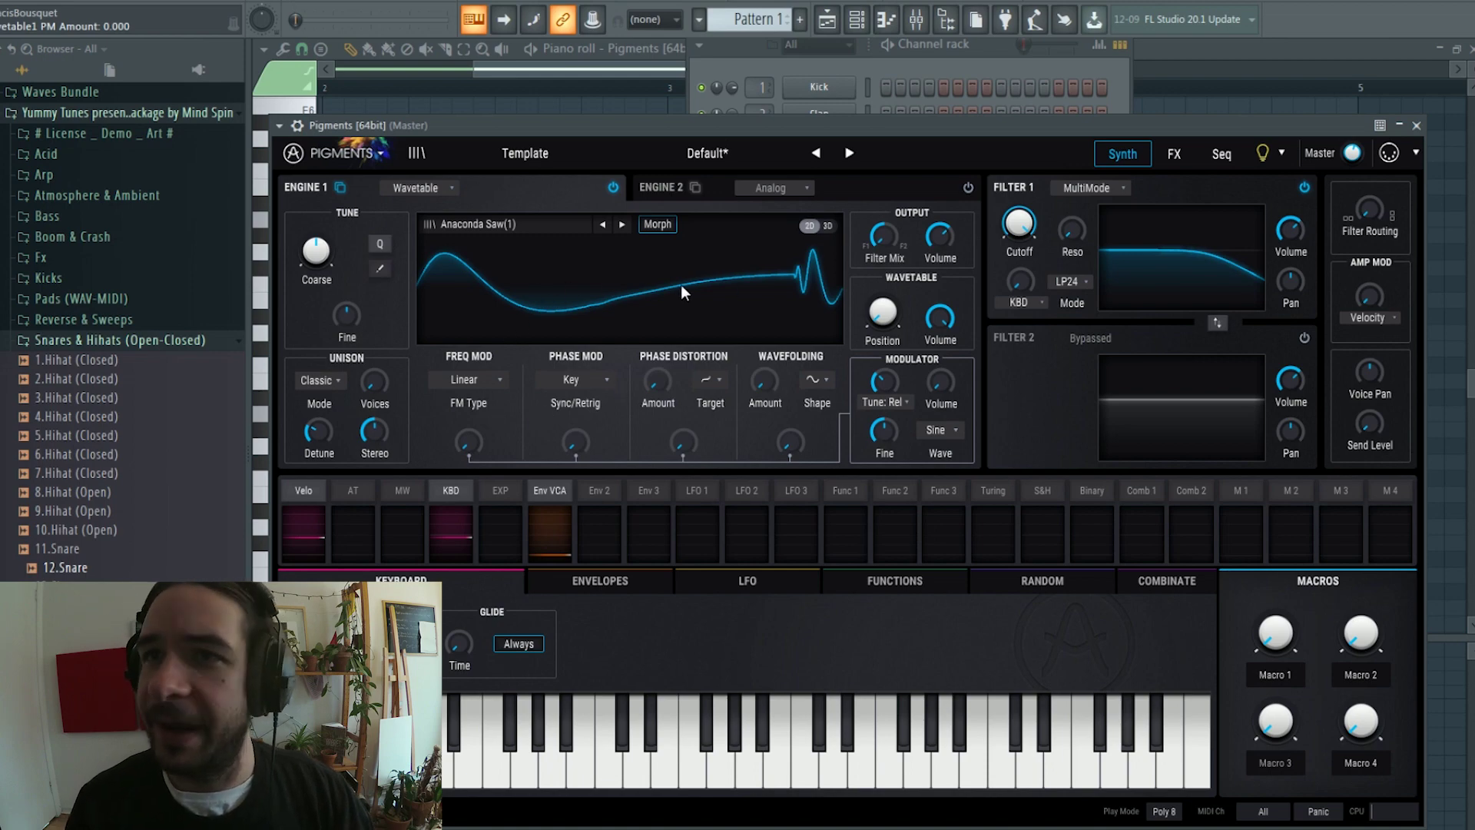
# - Audition the imported Analog Triangle and Monstrous Saw wavetables, and load Anaconda Saw in Engine 1
pyautogui.click(475, 224)
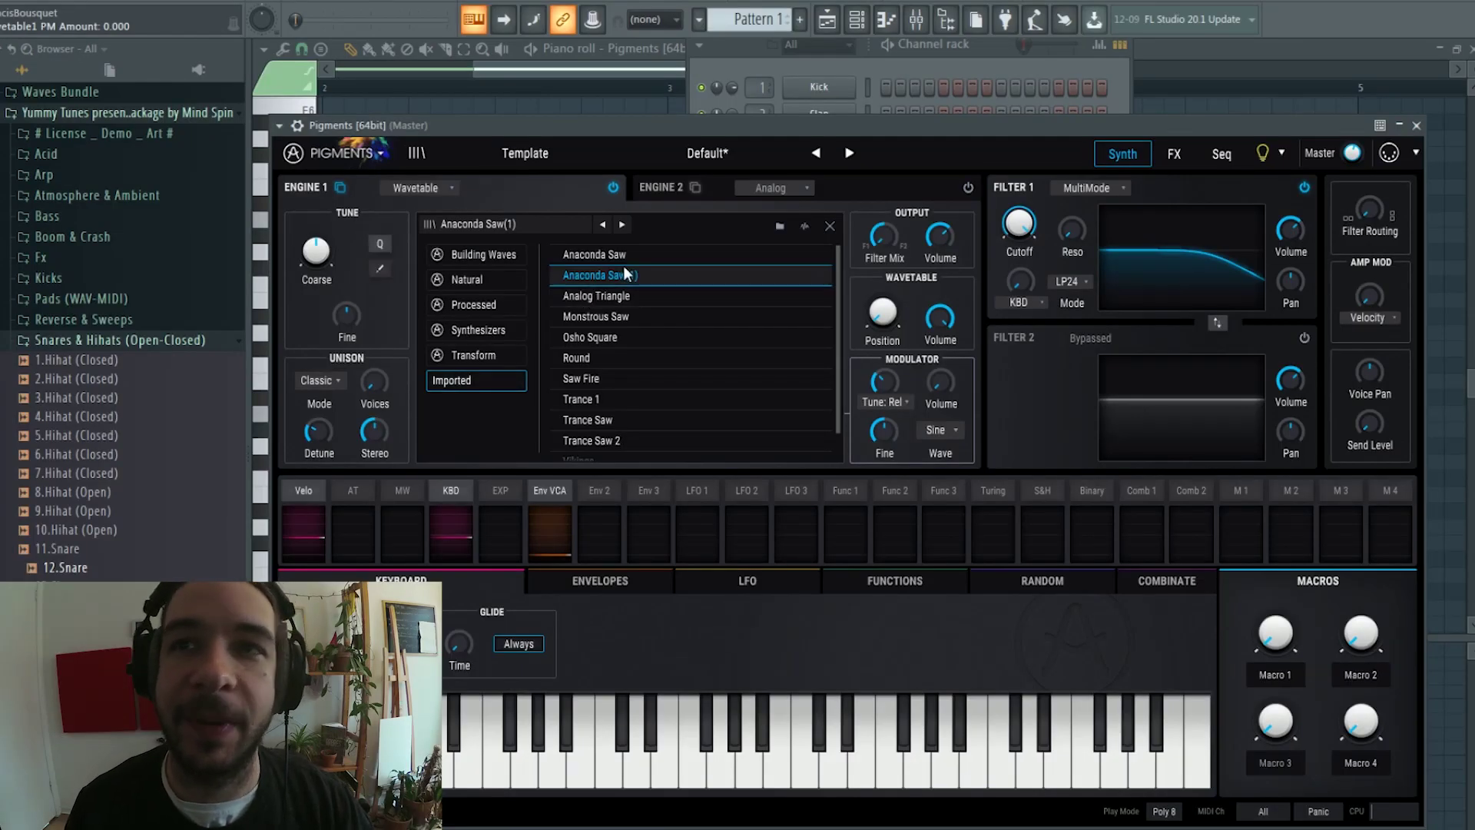
pyautogui.scroll(-1, 657, 299)
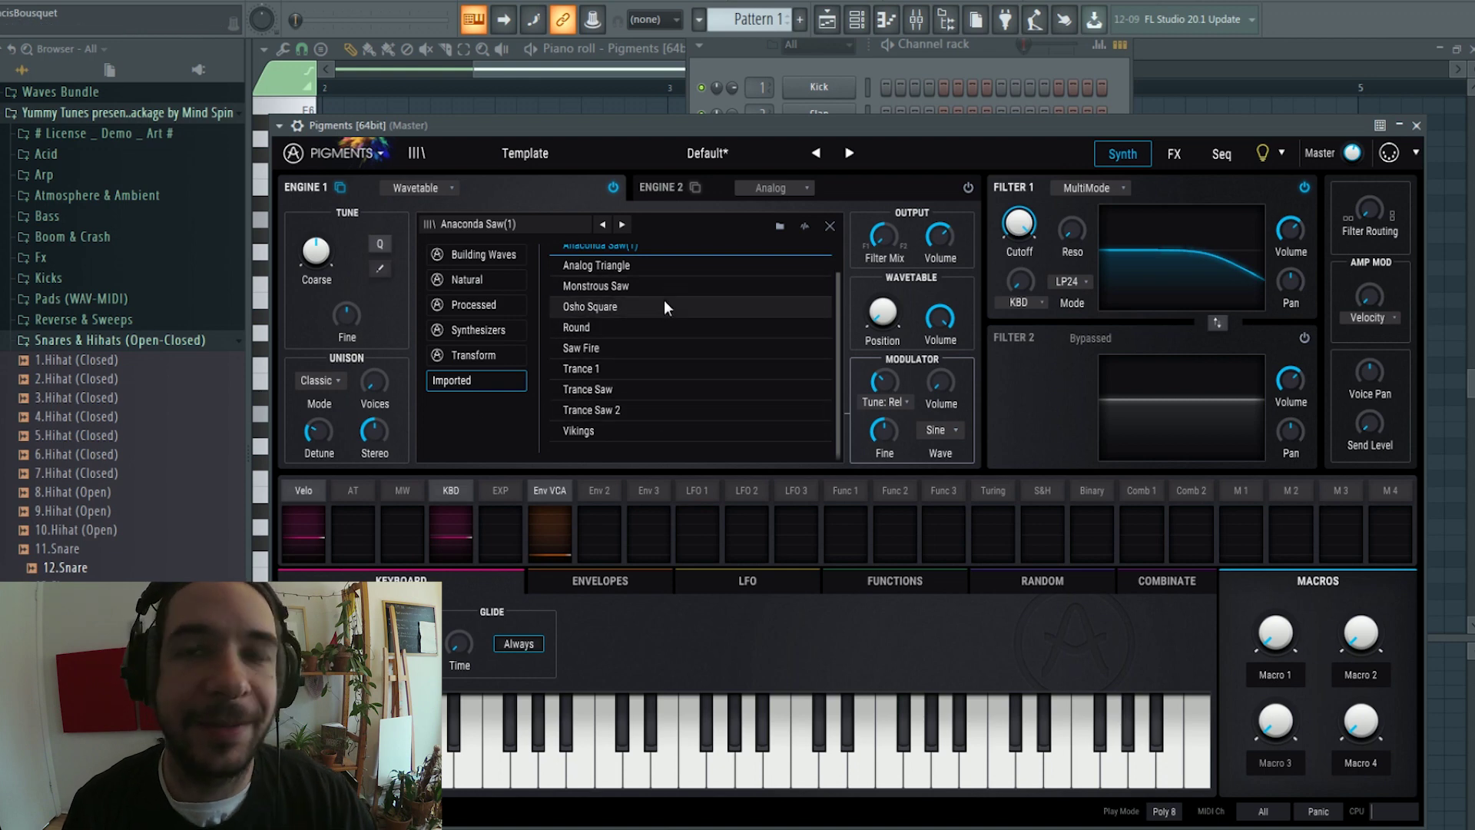
pyautogui.click(752, 263)
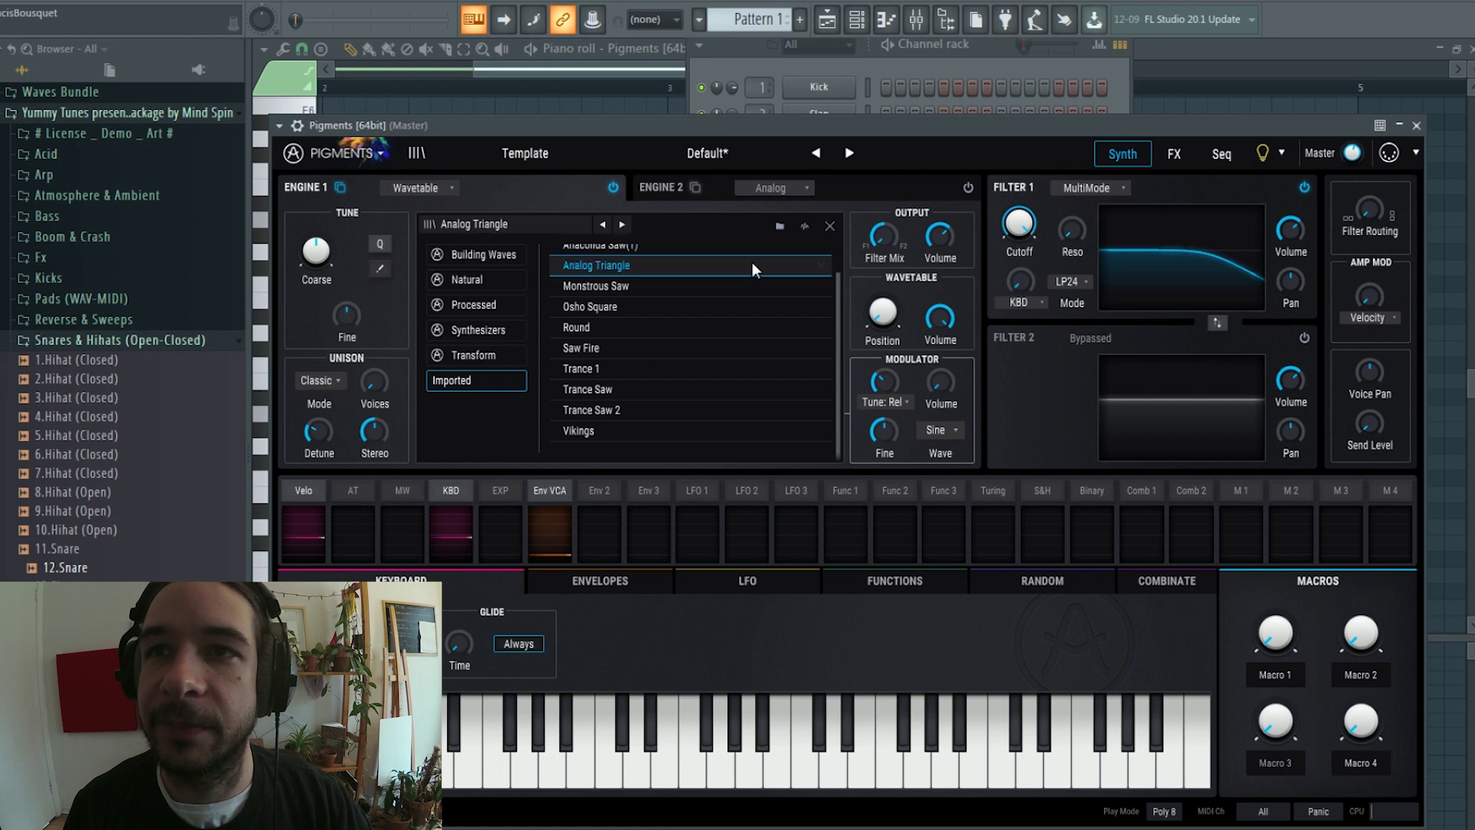
pyautogui.click(636, 291)
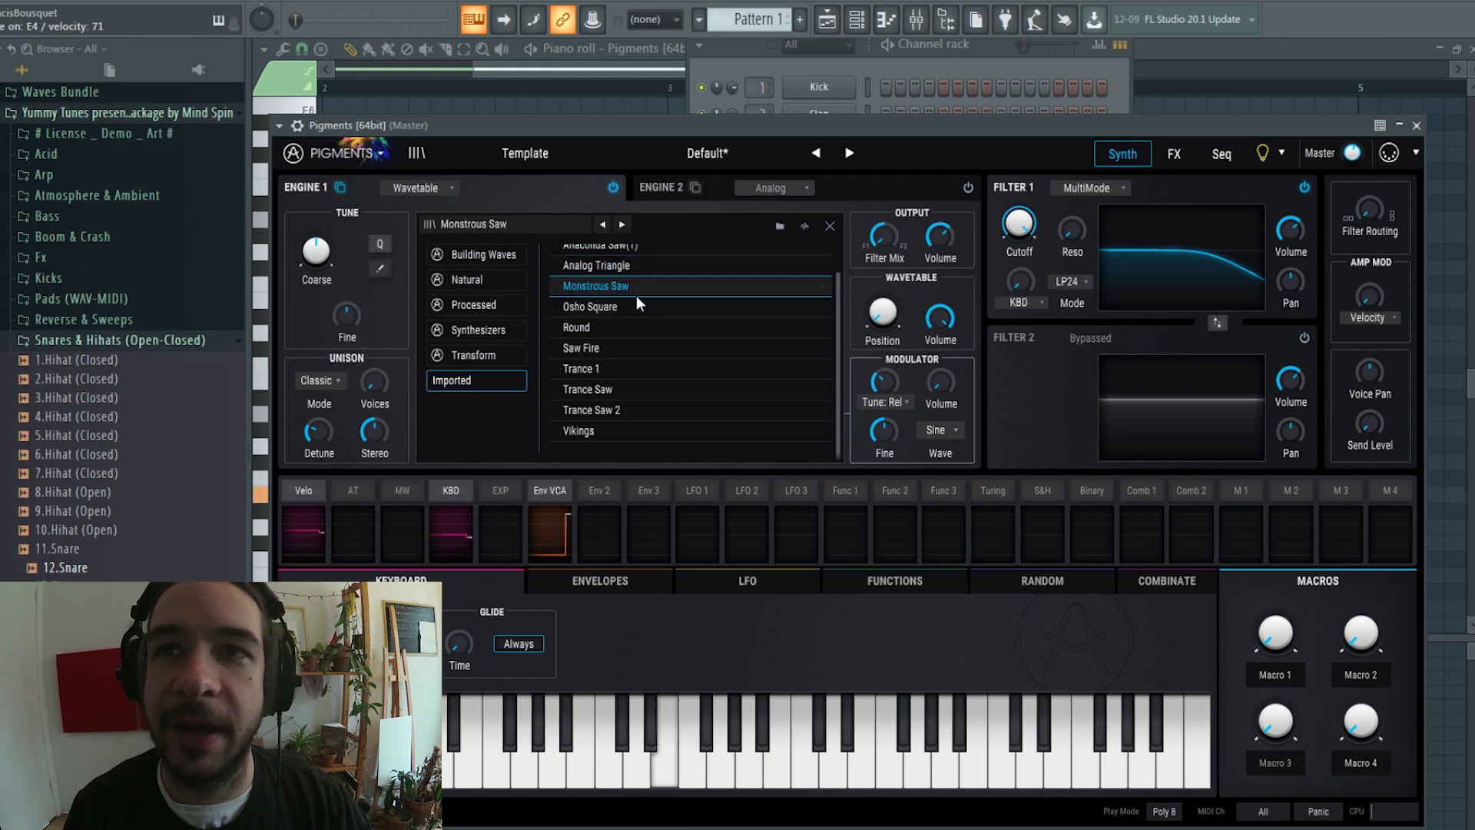
pyautogui.scroll(2, 643, 331)
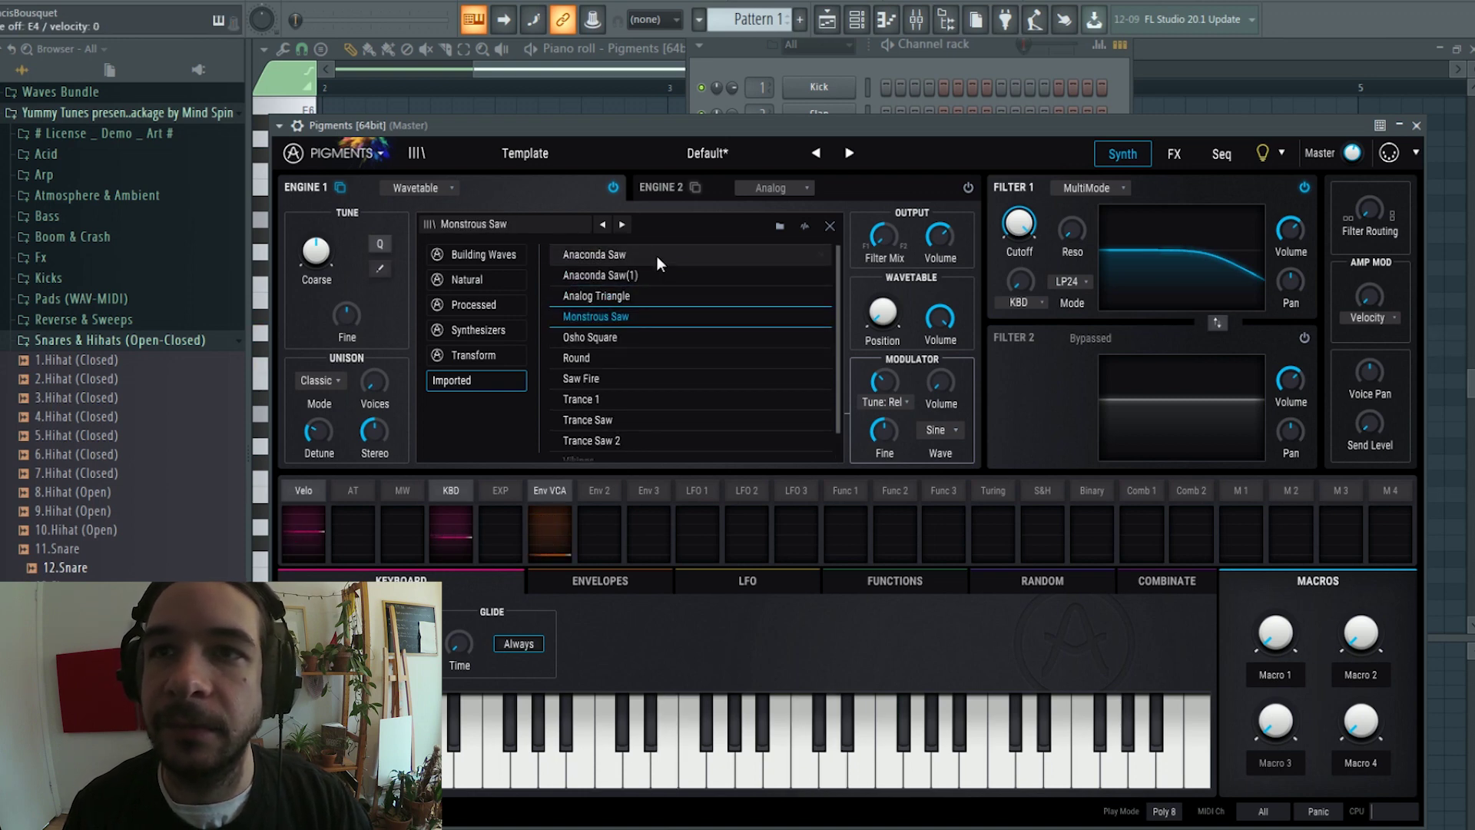
pyautogui.click(656, 254)
pyautogui.click(828, 227)
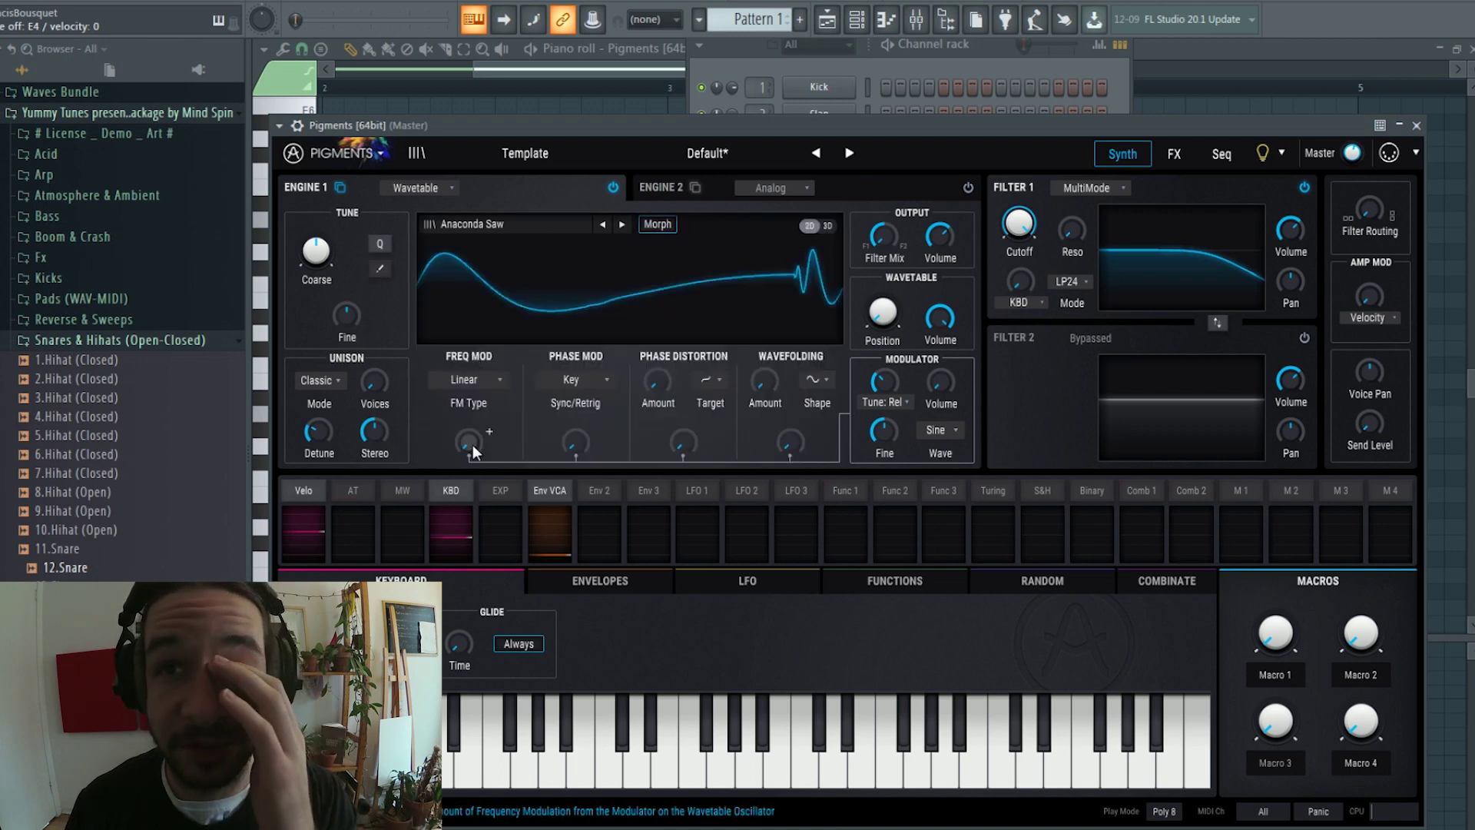
# - Try raising the modulator's frequency and phase modulation amounts in turn, resetting each to 0
pyautogui.moveTo(474, 444)
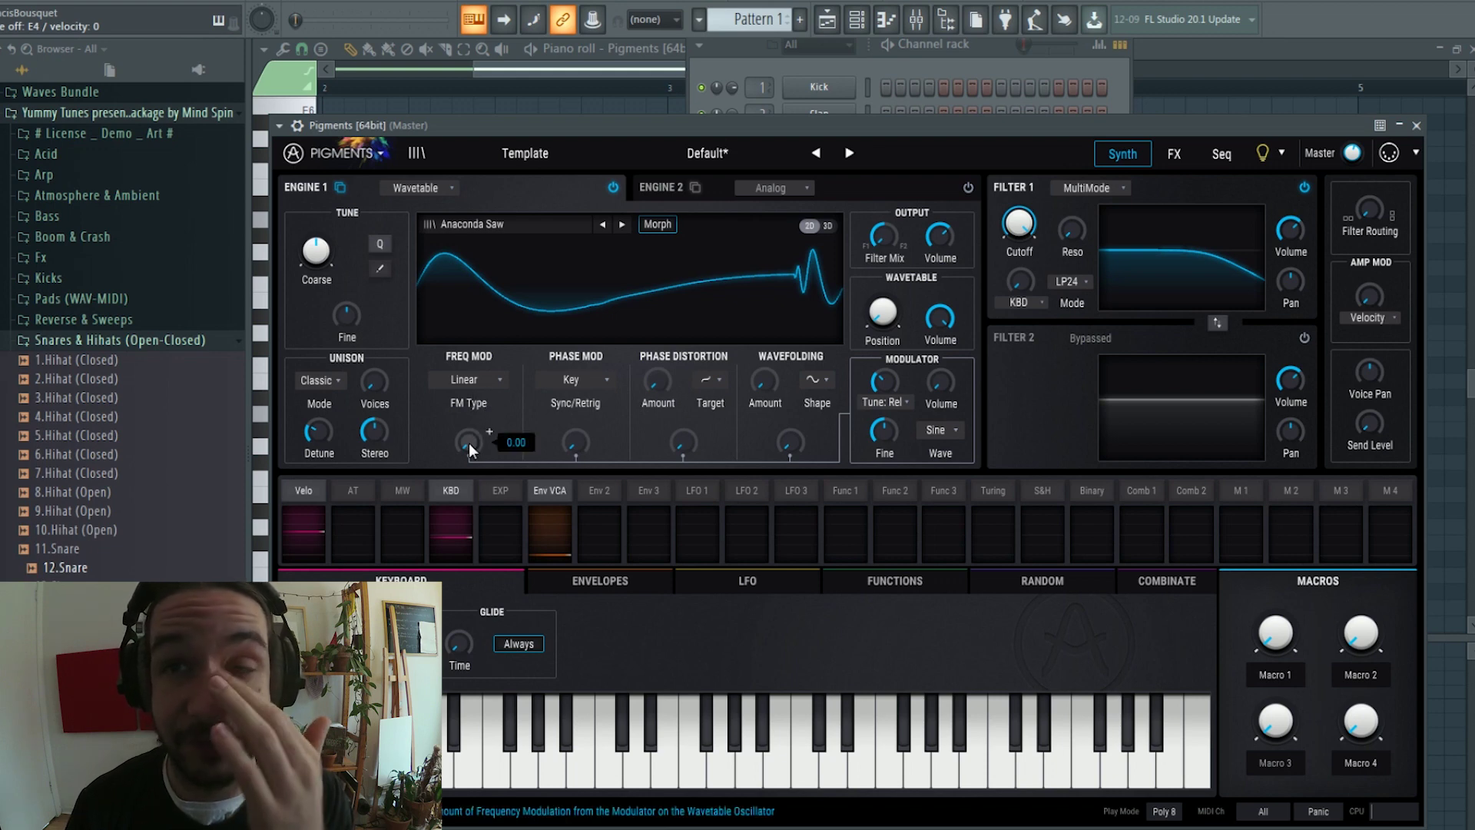
pyautogui.moveTo(467, 441); pyautogui.dragTo(467, 401)
pyautogui.doubleClick(468, 441)
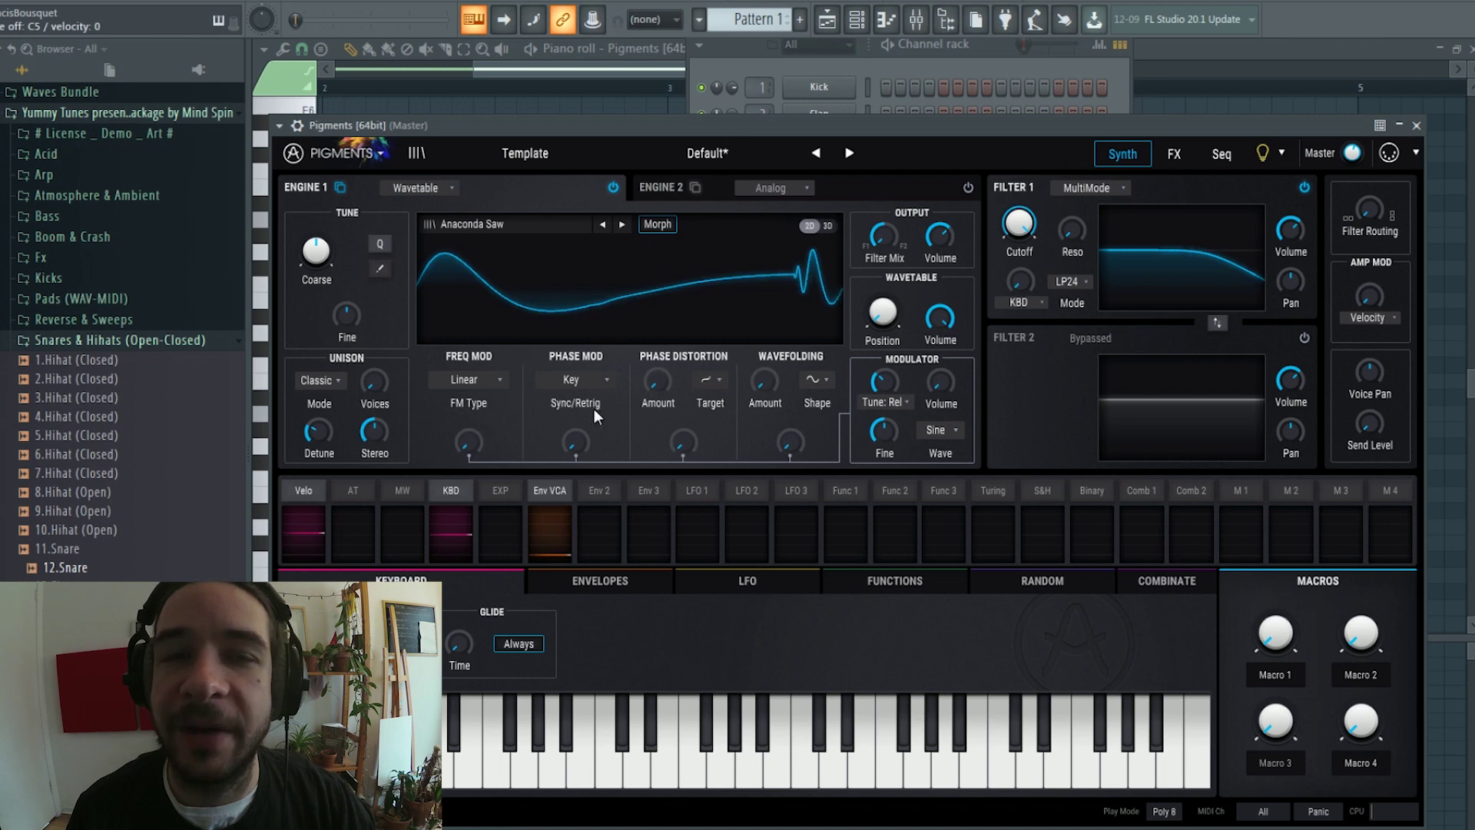
pyautogui.moveTo(577, 440); pyautogui.dragTo(577, 377)
pyautogui.doubleClick(576, 441)
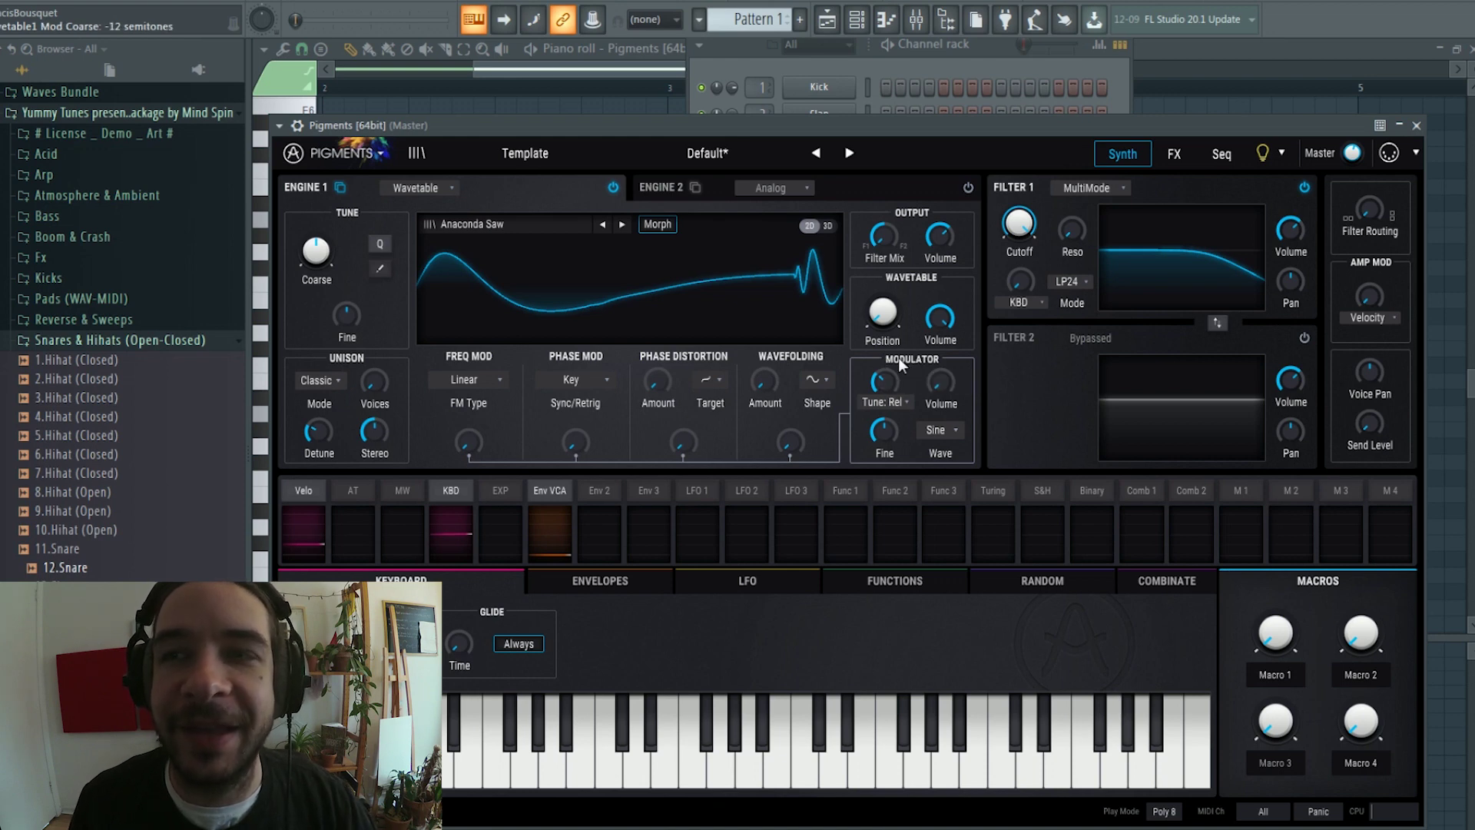
# - Raise the modulator's wavefolding amount on Engine 1 and set the modulator's coarse tuning to -12 semitones
pyautogui.moveTo(791, 440); pyautogui.dragTo(791, 376)
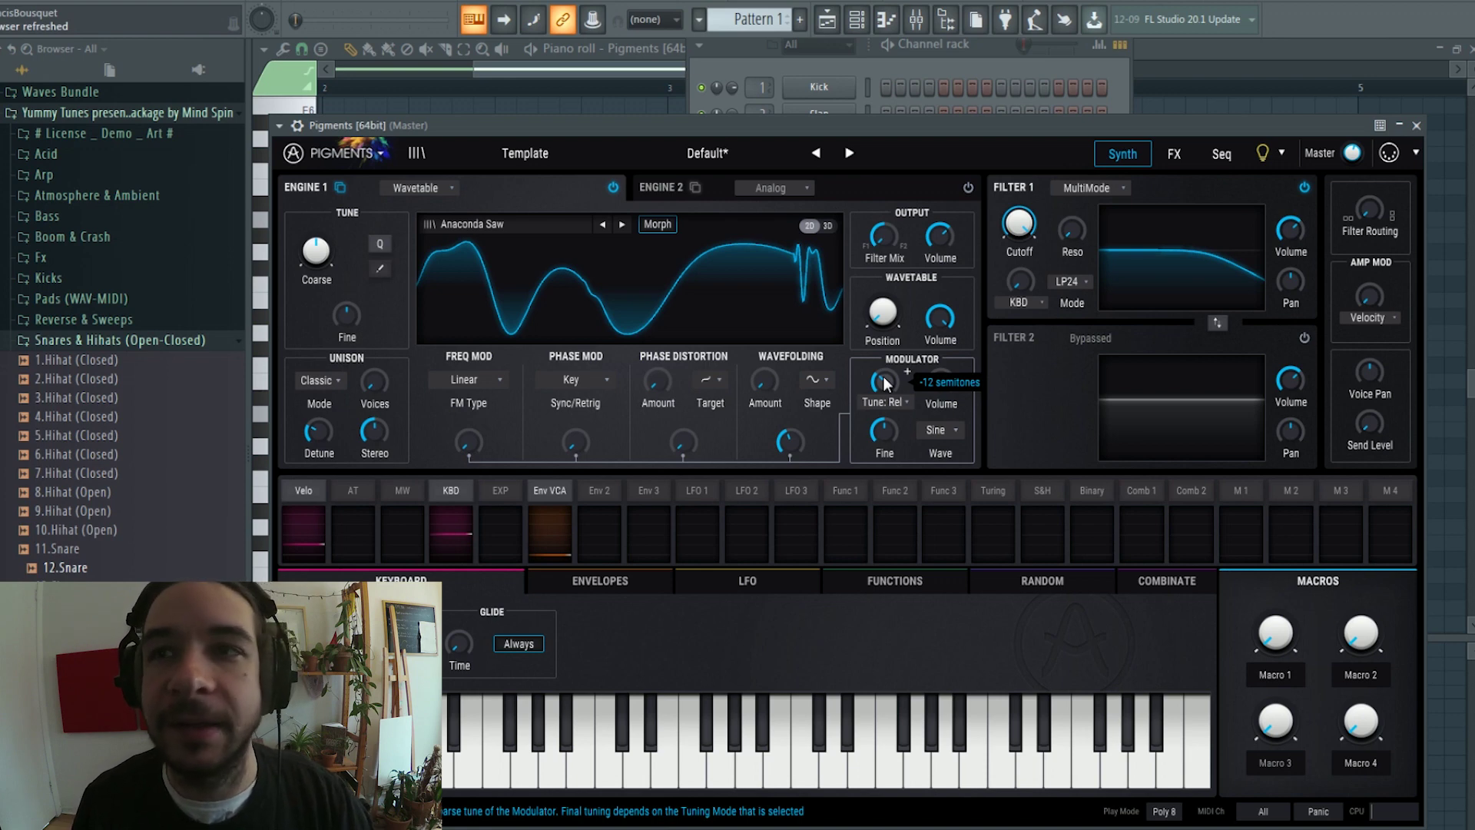
pyautogui.moveTo(884, 383); pyautogui.dragTo(885, 338)
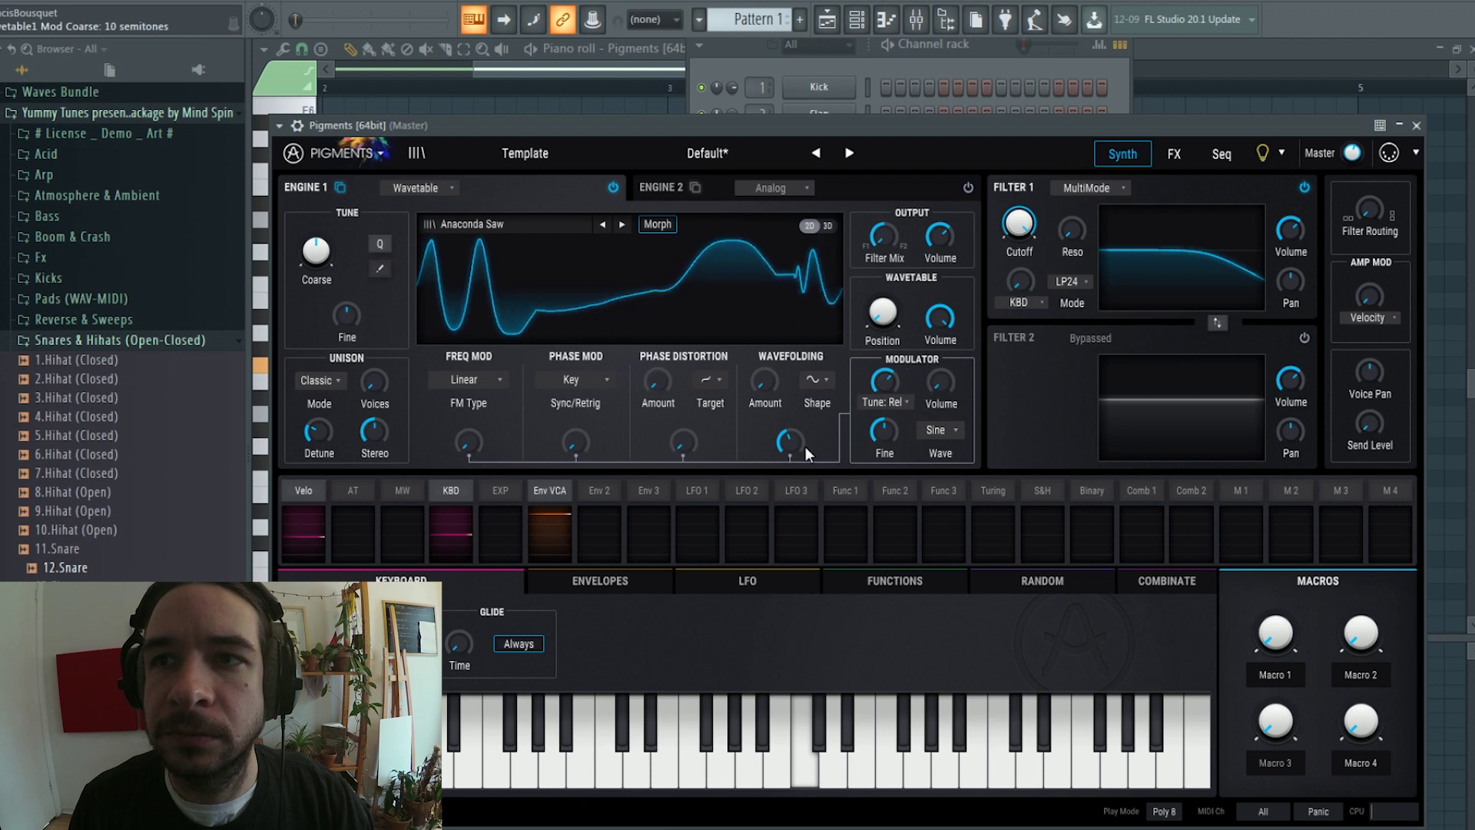
pyautogui.moveTo(791, 444); pyautogui.dragTo(791, 396)
pyautogui.moveTo(885, 382); pyautogui.dragTo(885, 402)
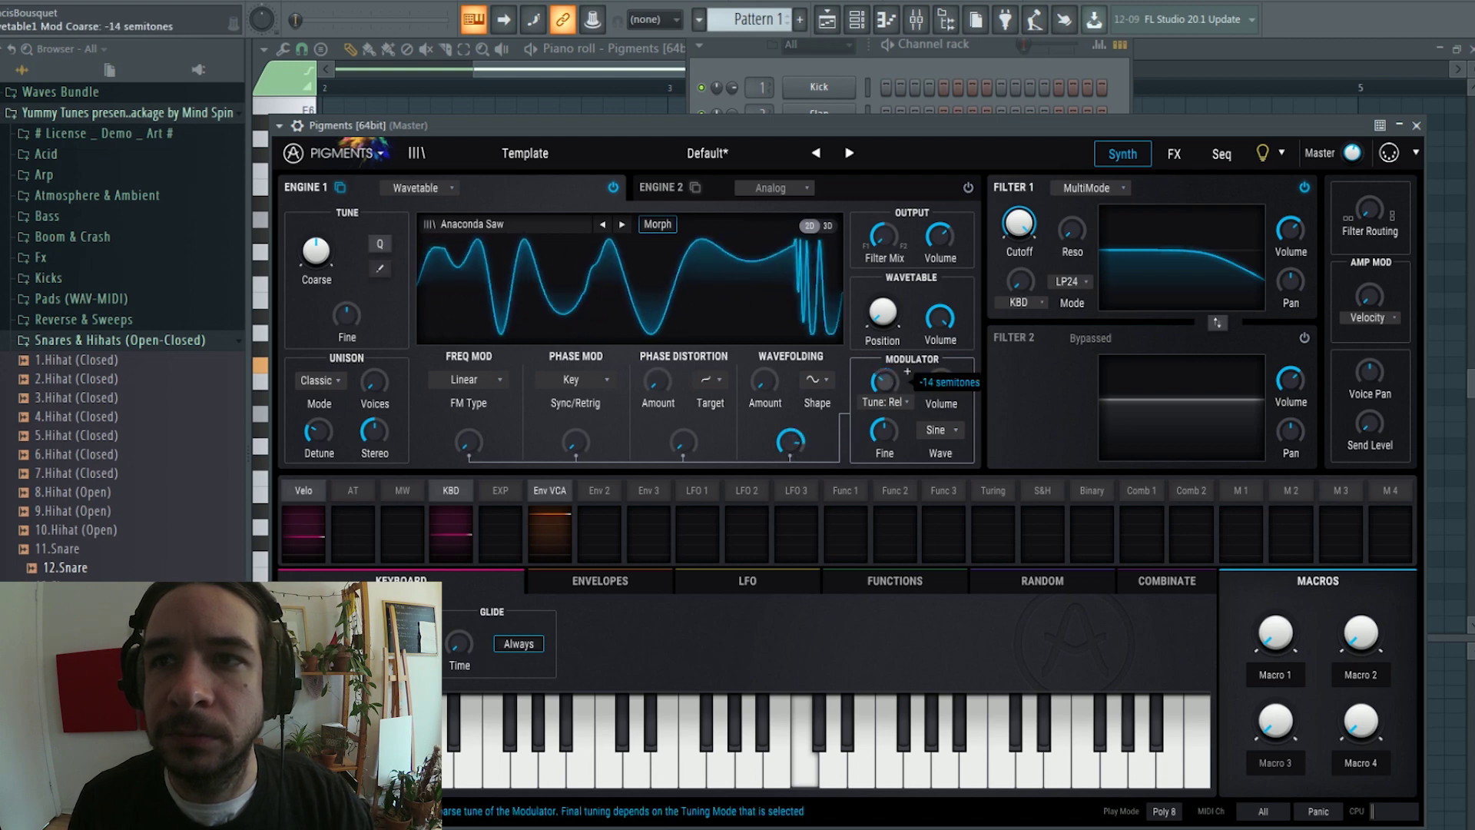
pyautogui.moveTo(884, 381)
pyautogui.mouseDown()
pyautogui.moveTo(884, 395)
pyautogui.moveTo(884, 355)
pyautogui.mouseUp()
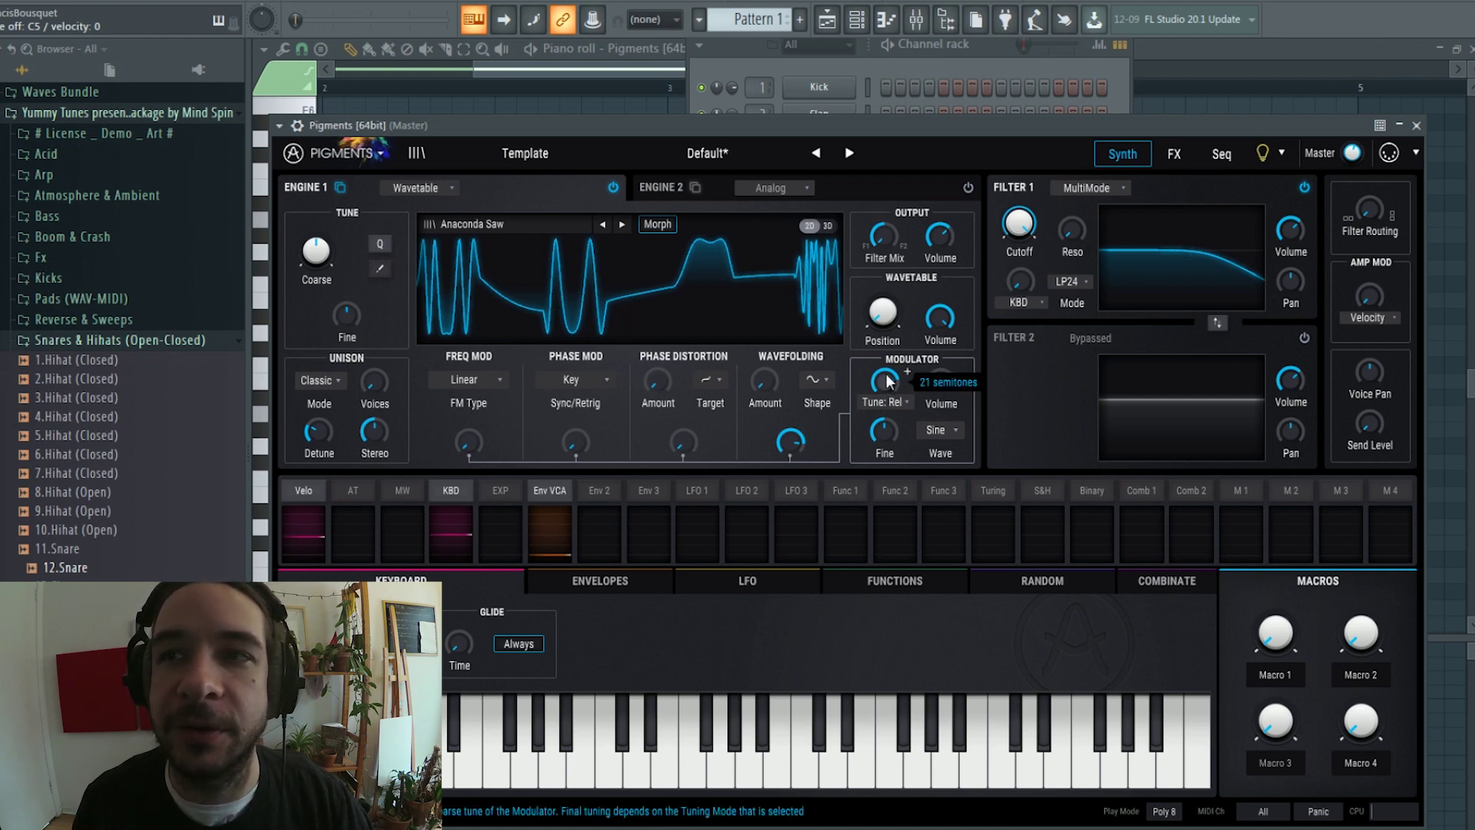
pyautogui.moveTo(887, 383); pyautogui.dragTo(887, 405)
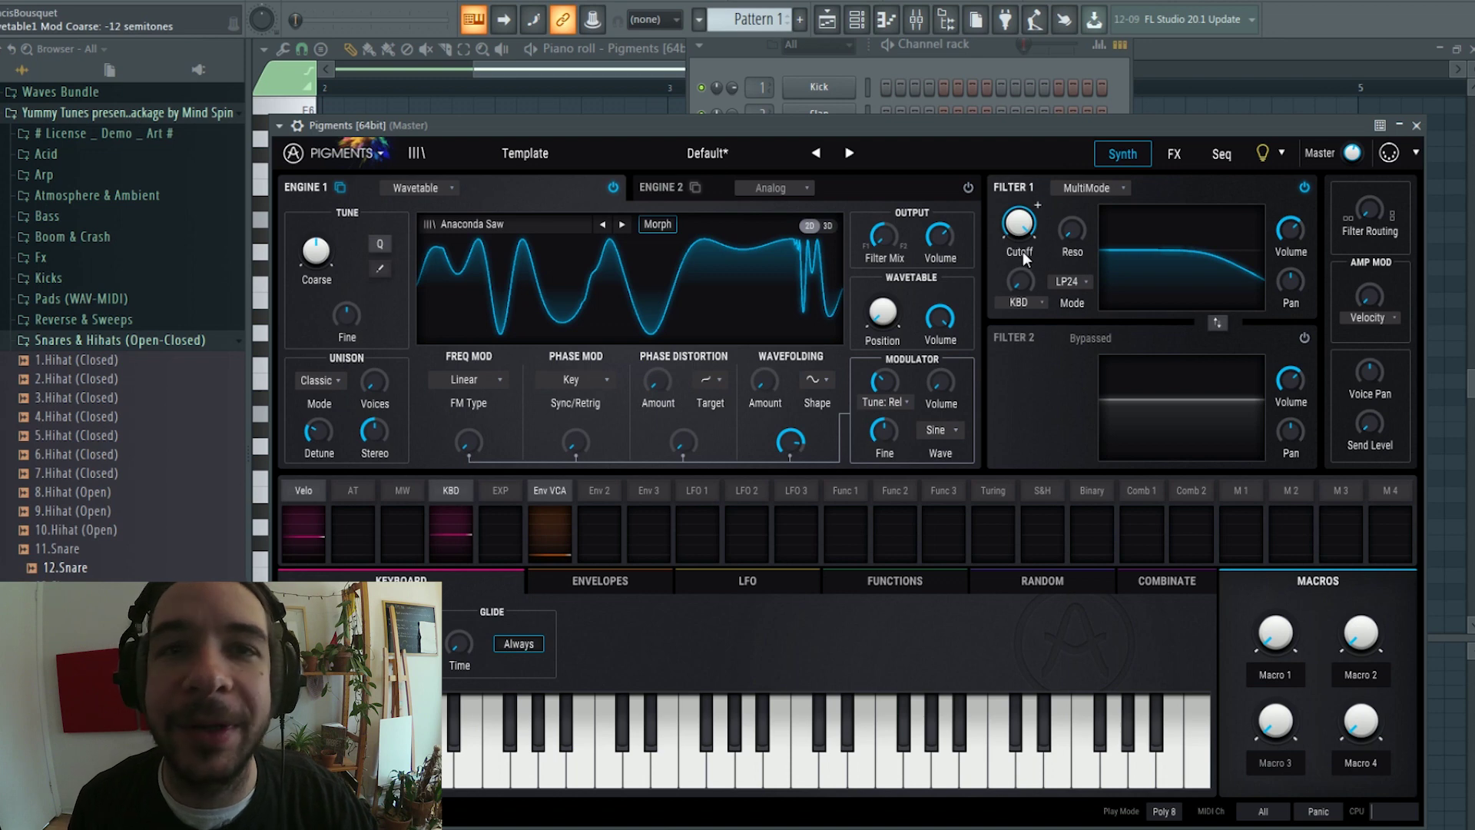
# - Review the available Filter 1 types and MultiMode filter modes, keeping MultiMode with LP24
pyautogui.click(1079, 190)
pyautogui.click(1242, 189)
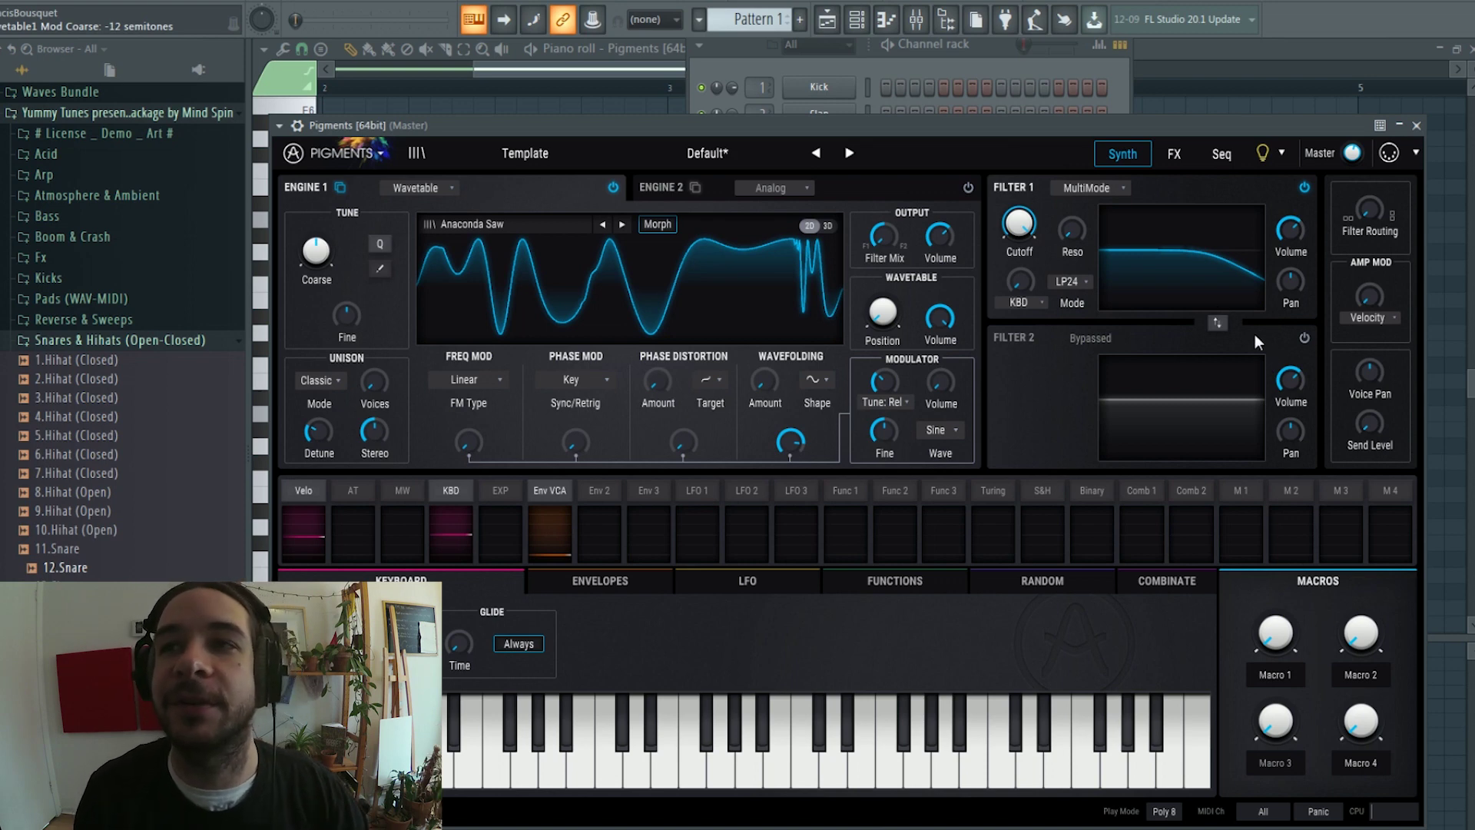
pyautogui.click(1091, 192)
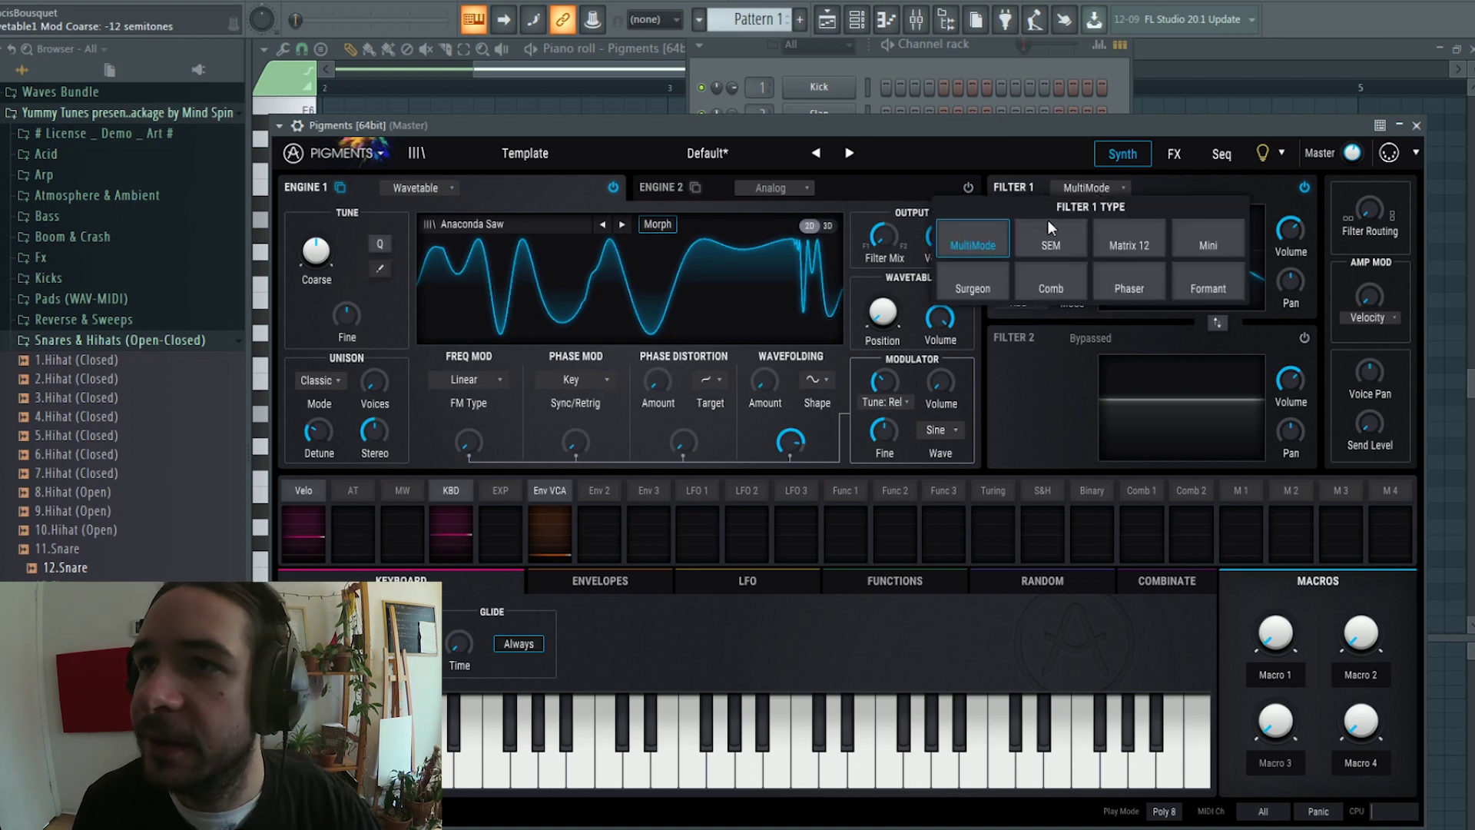
pyautogui.click(974, 243)
pyautogui.click(1072, 282)
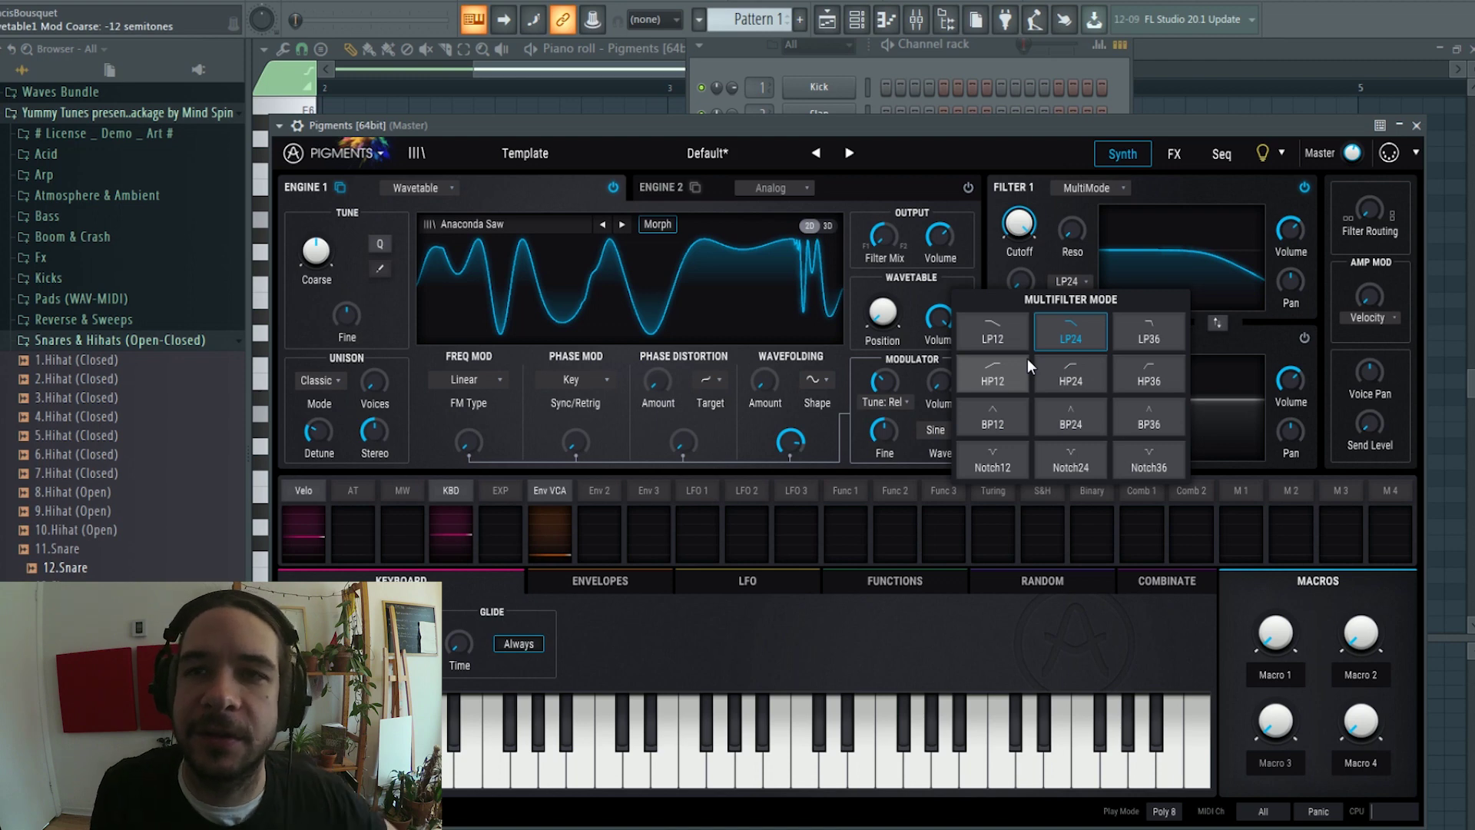
pyautogui.click(1085, 215)
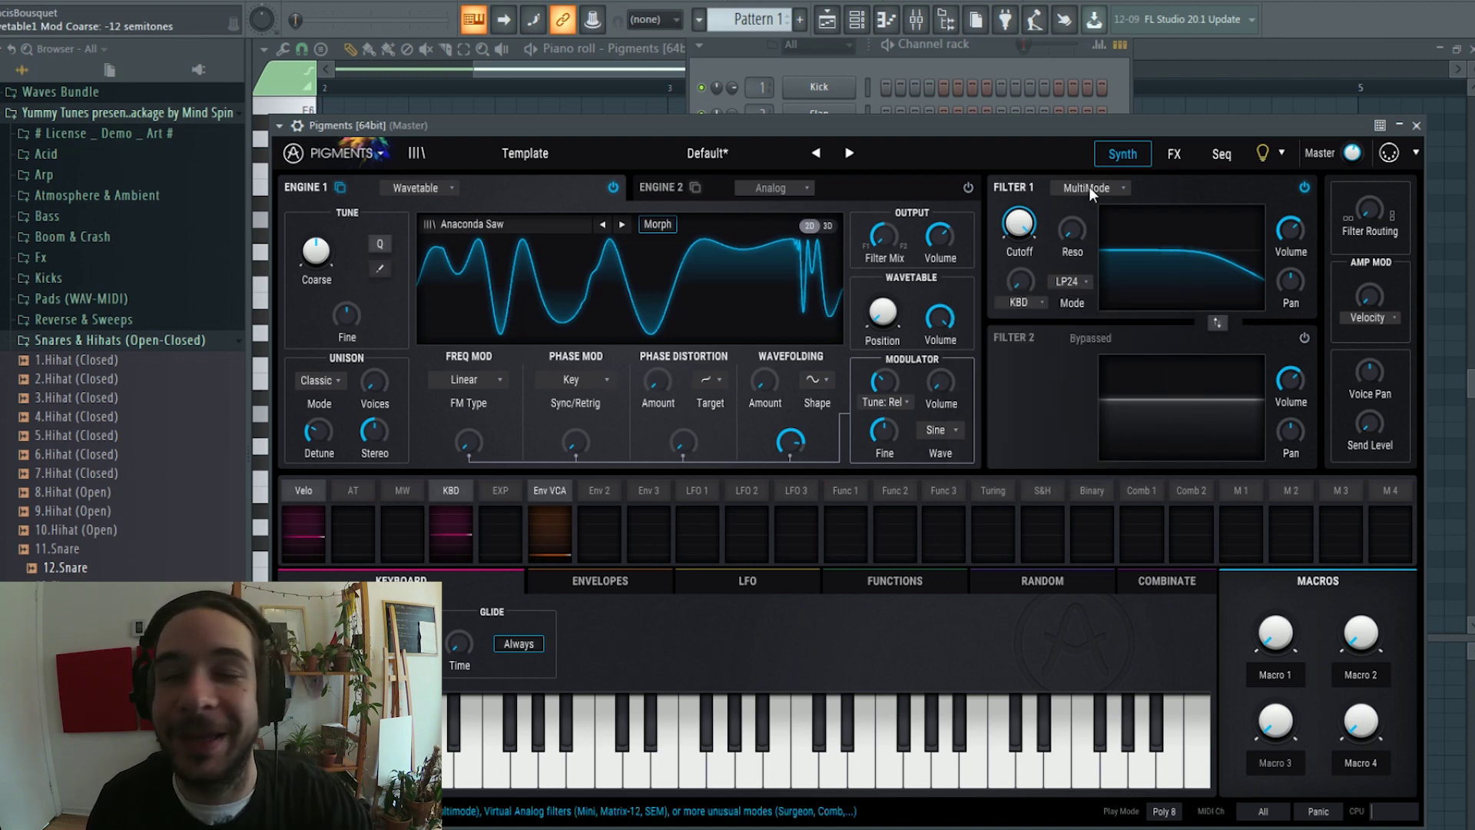
# - Change the Filter 1 type to SEM
pyautogui.click(1089, 186)
pyautogui.click(1039, 233)
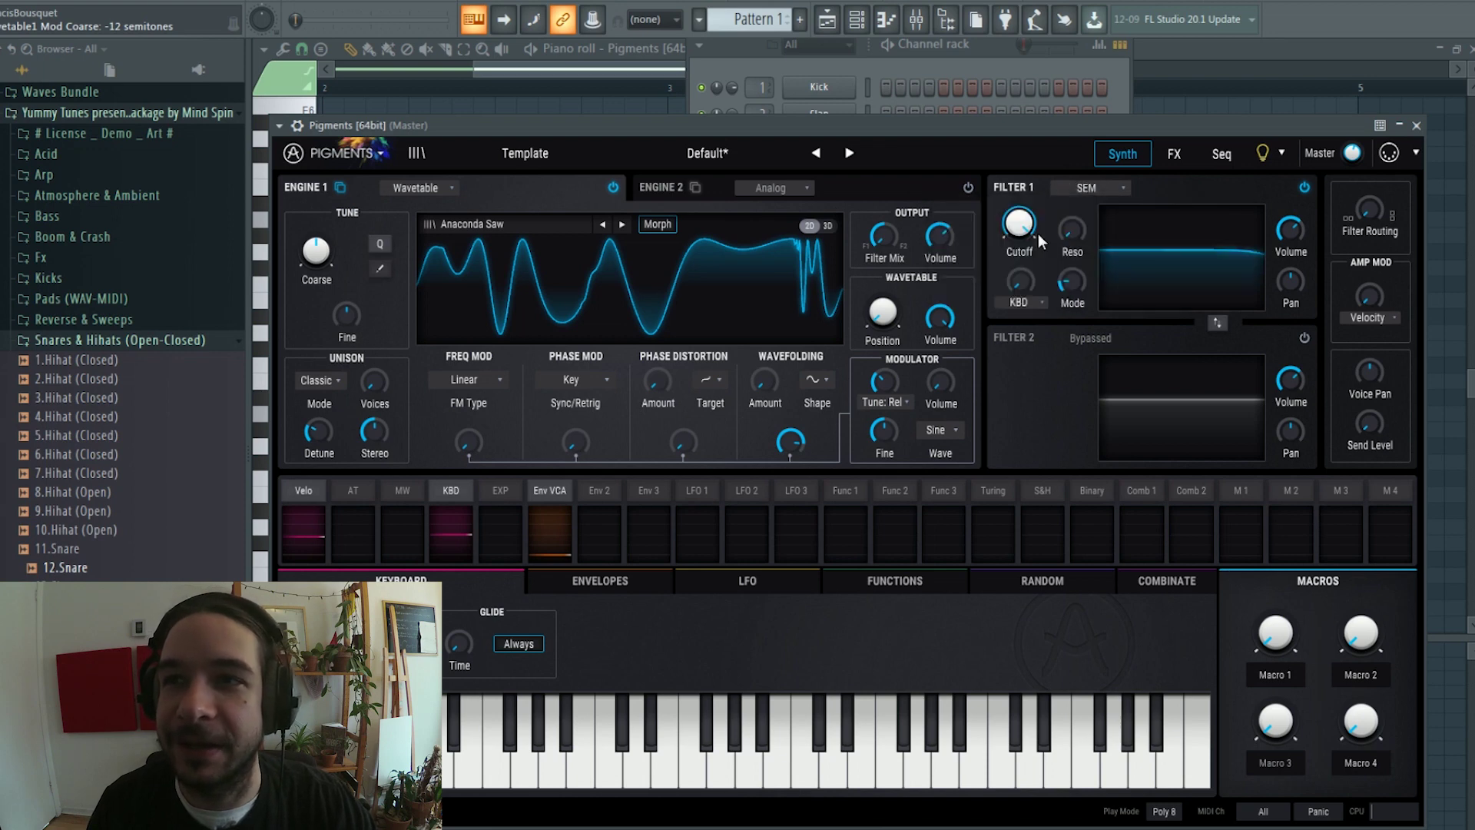
# - Lower the cutoff of Filter 1's SEM filter and raise its mode amount to 0.863
pyautogui.click(1074, 189)
pyautogui.click(1034, 235)
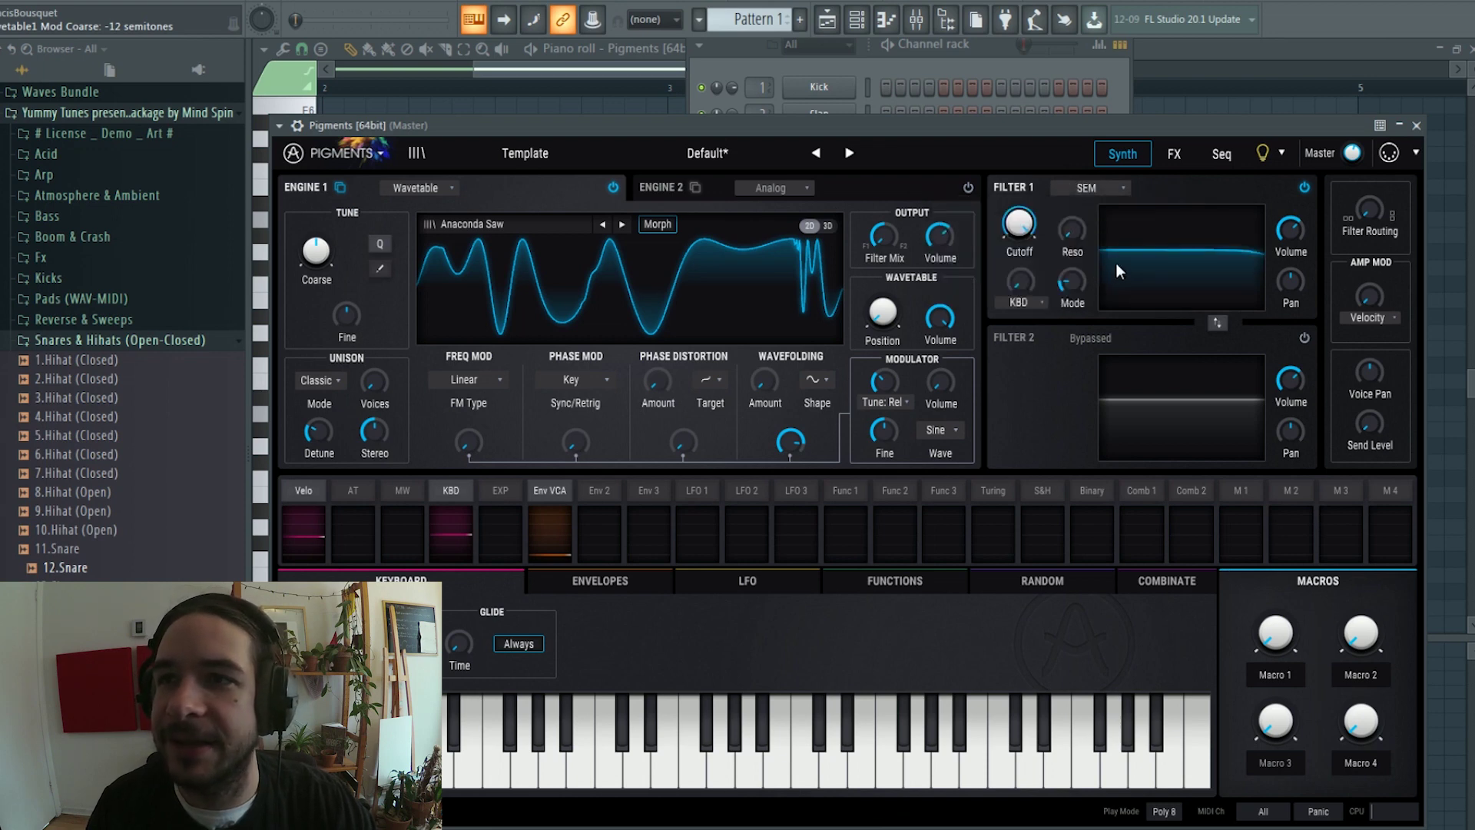
pyautogui.moveTo(1070, 278); pyautogui.dragTo(1019, 282)
pyautogui.scroll(2, 1074, 281)
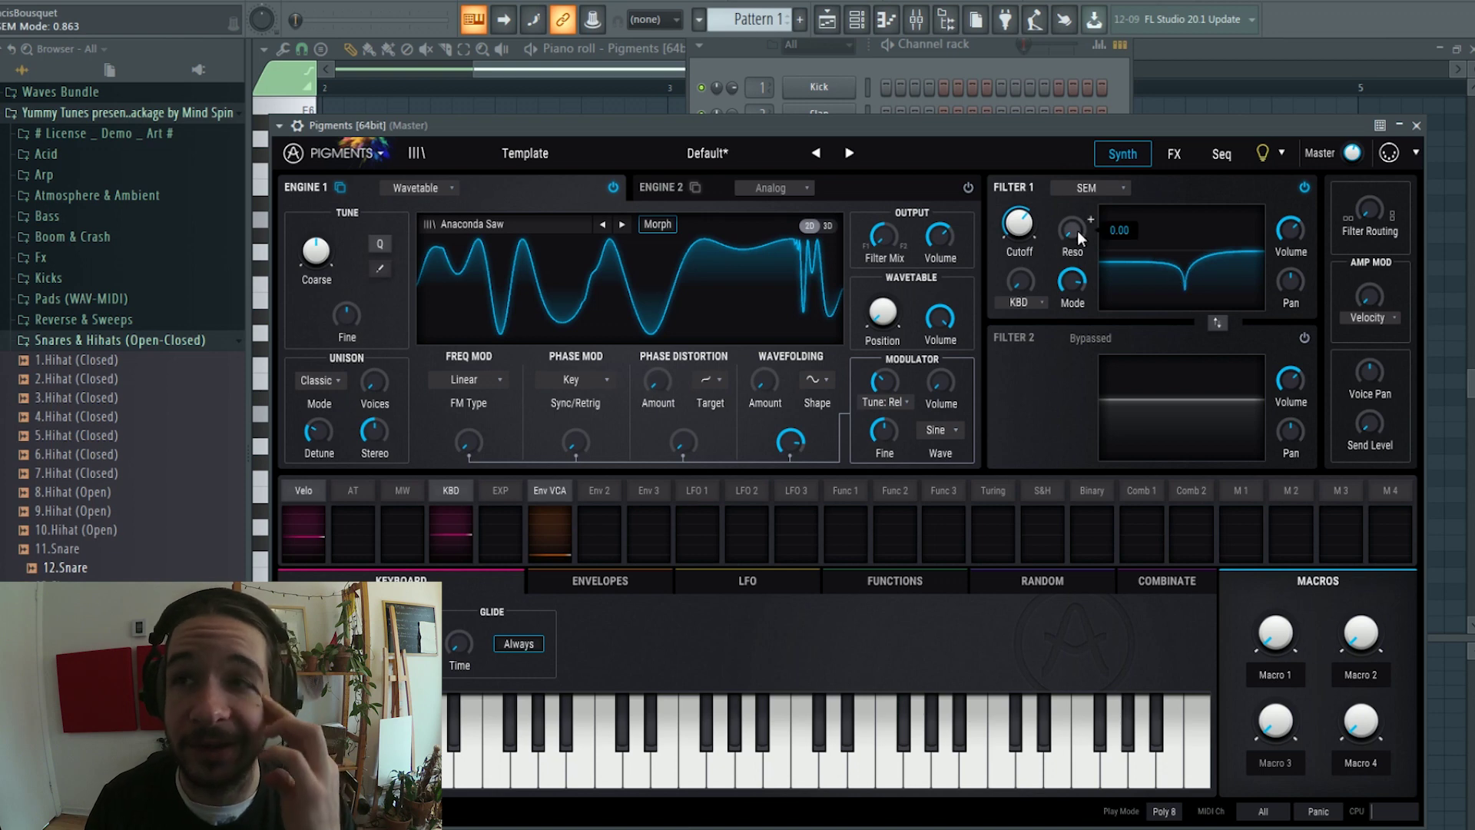
# - Try Filter 1 as Matrix 12 with the cutoff at 13440 Hz and as Mini with the cutoff at 1046 Hz
pyautogui.click(1106, 190)
pyautogui.click(1135, 242)
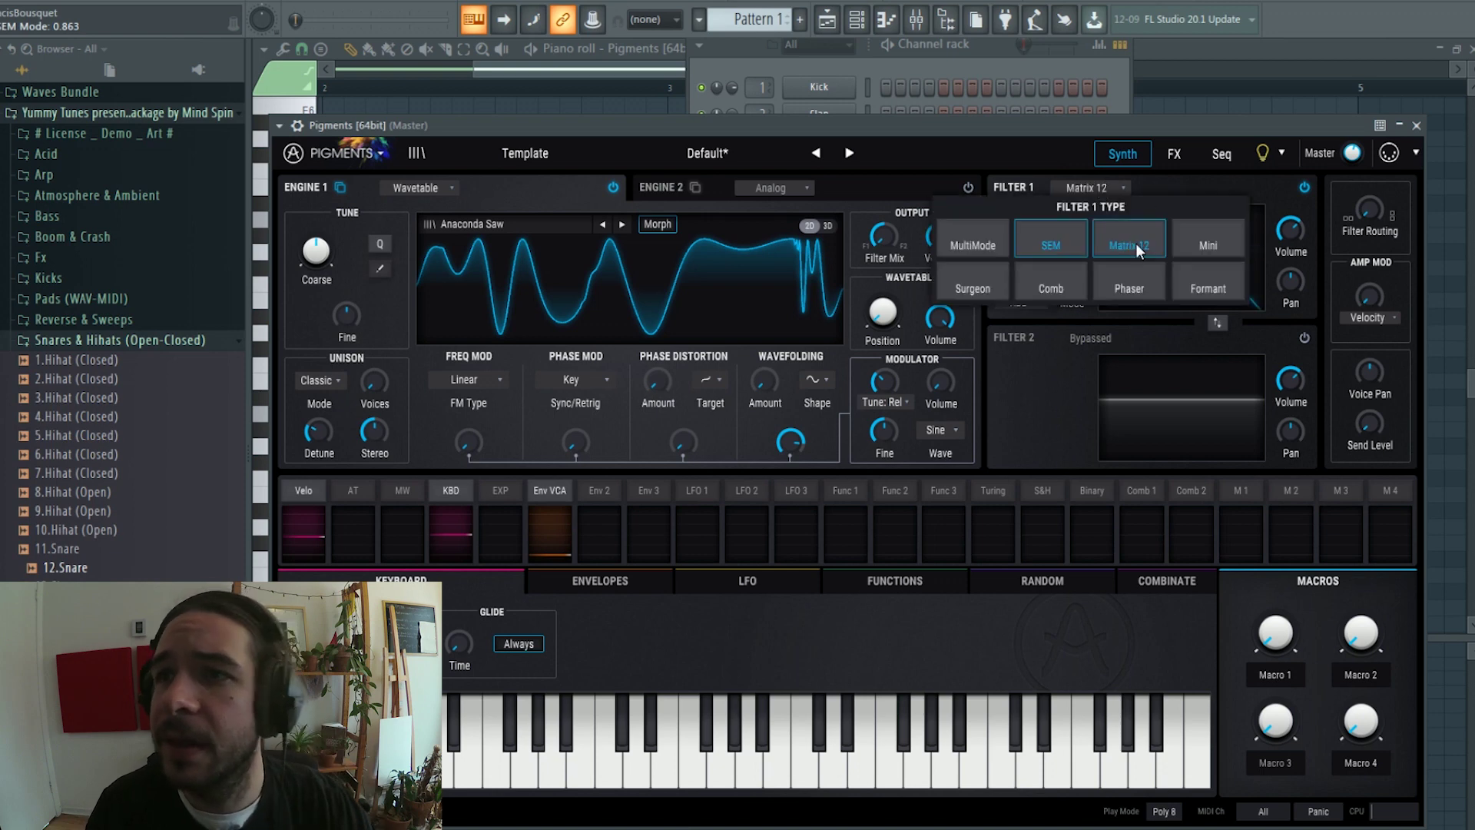
pyautogui.moveTo(1028, 231); pyautogui.dragTo(1029, 184)
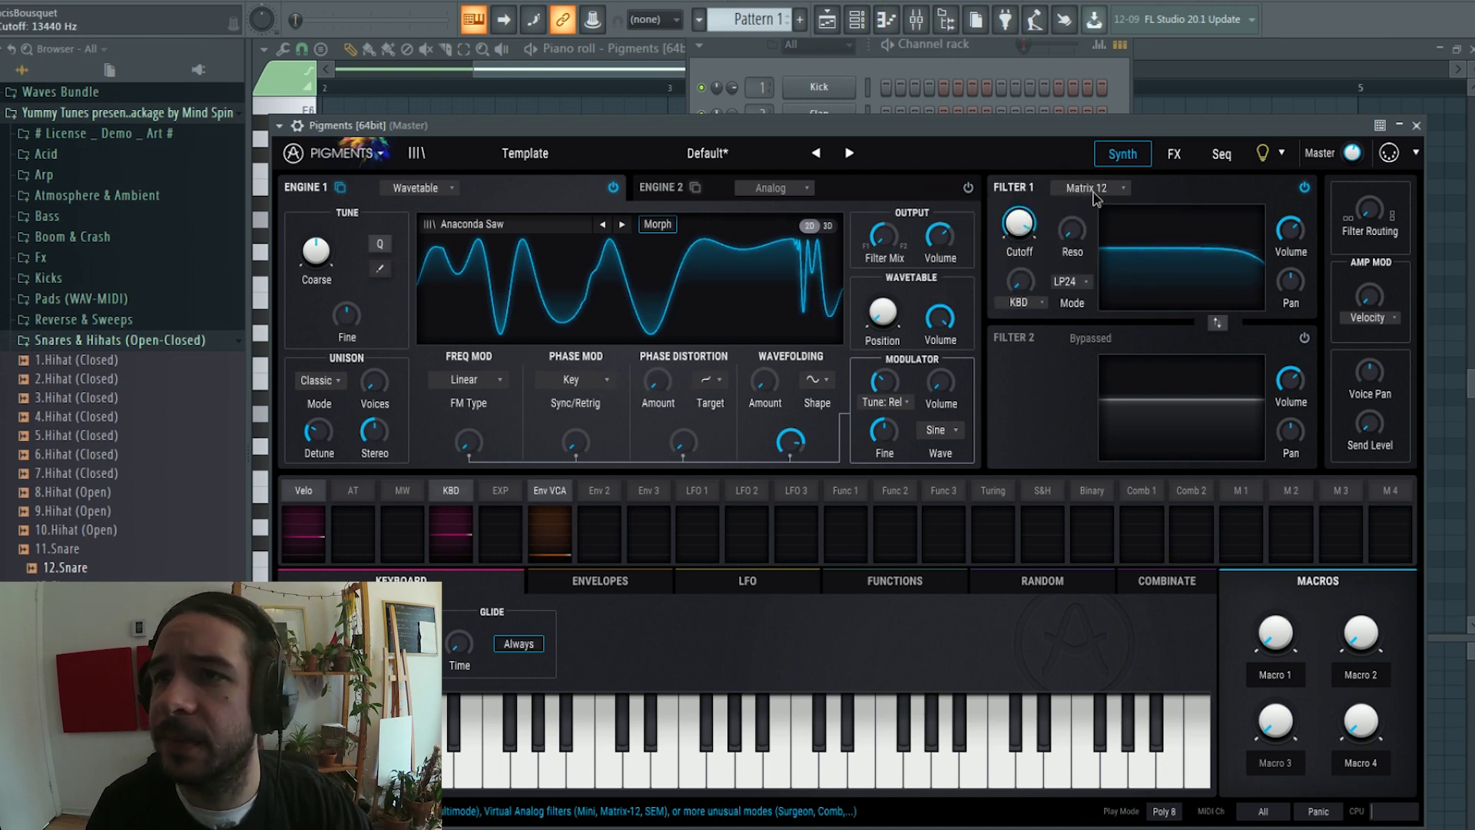
pyautogui.click(1093, 189)
pyautogui.click(1212, 237)
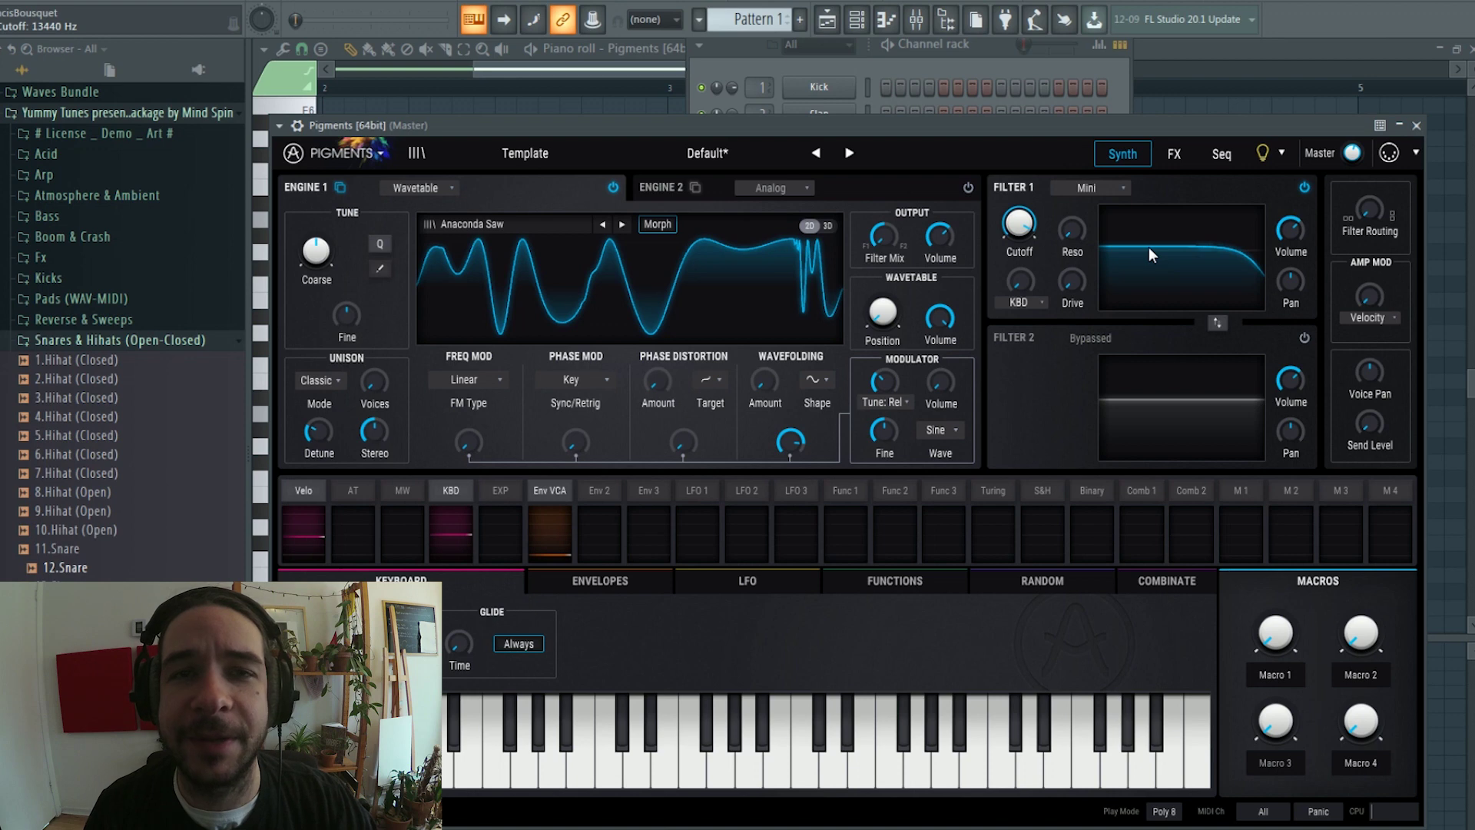
pyautogui.moveTo(1018, 228)
pyautogui.mouseDown()
pyautogui.moveTo(1018, 269)
pyautogui.moveTo(1020, 257)
pyautogui.mouseUp()
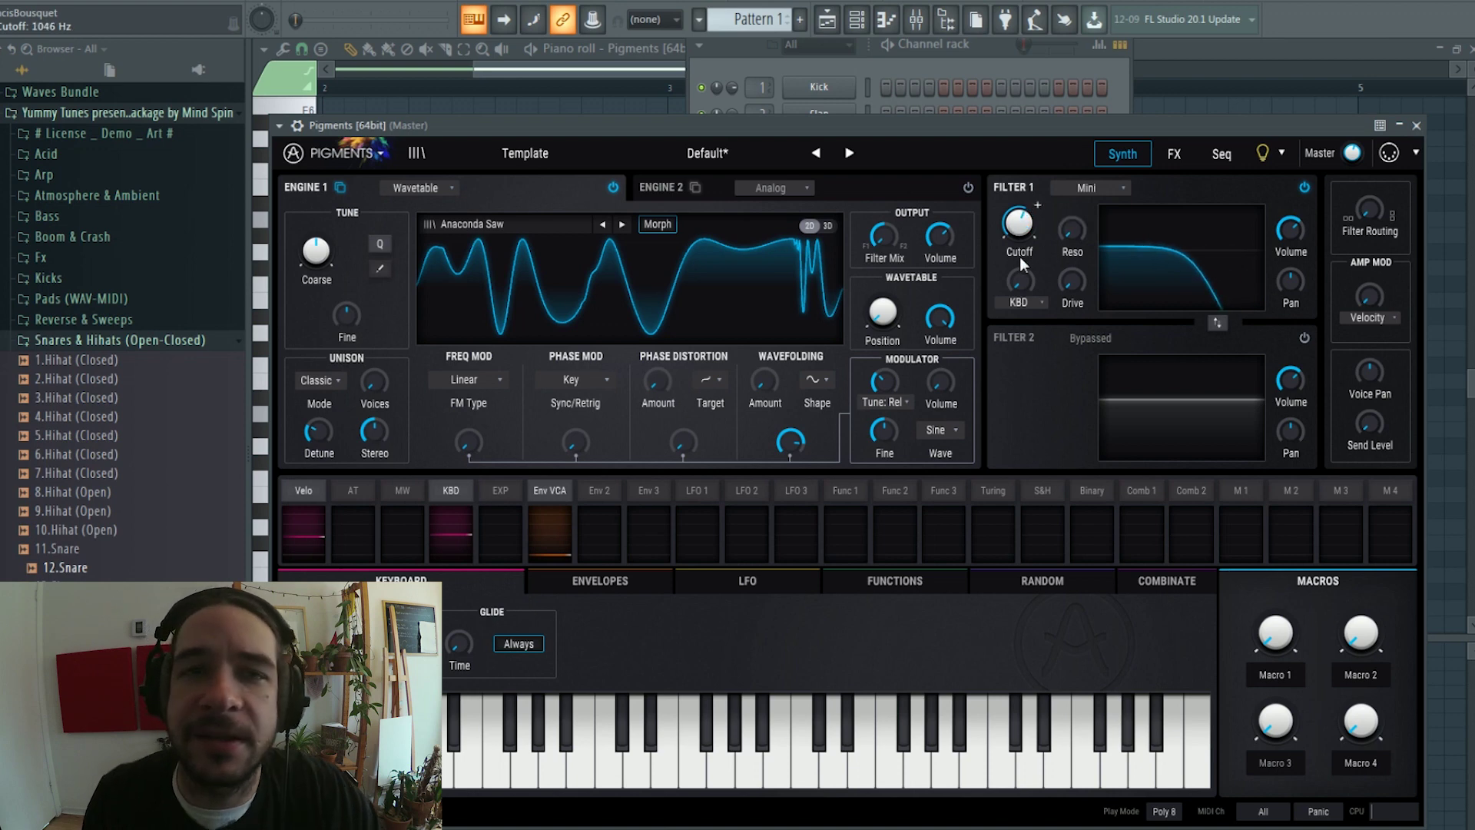
# - Try the Surgeon type on Filter 1 with a 448 Hz cutoff and review its modes, keeping LP
pyautogui.click(1086, 189)
pyautogui.click(996, 285)
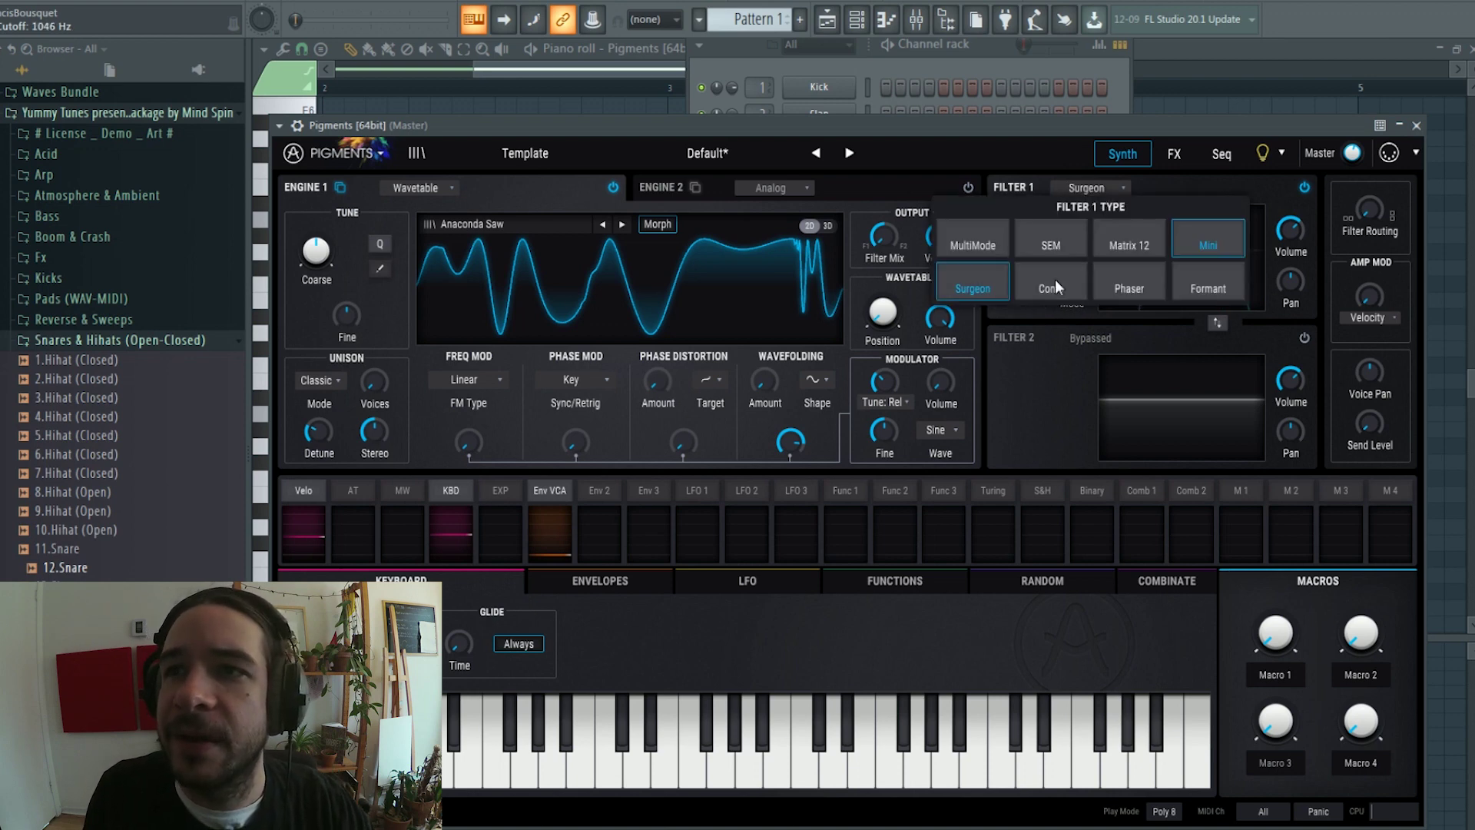
pyautogui.moveTo(1022, 226); pyautogui.dragTo(1020, 246)
pyautogui.click(1077, 284)
pyautogui.click(1049, 330)
pyautogui.moveTo(1086, 238)
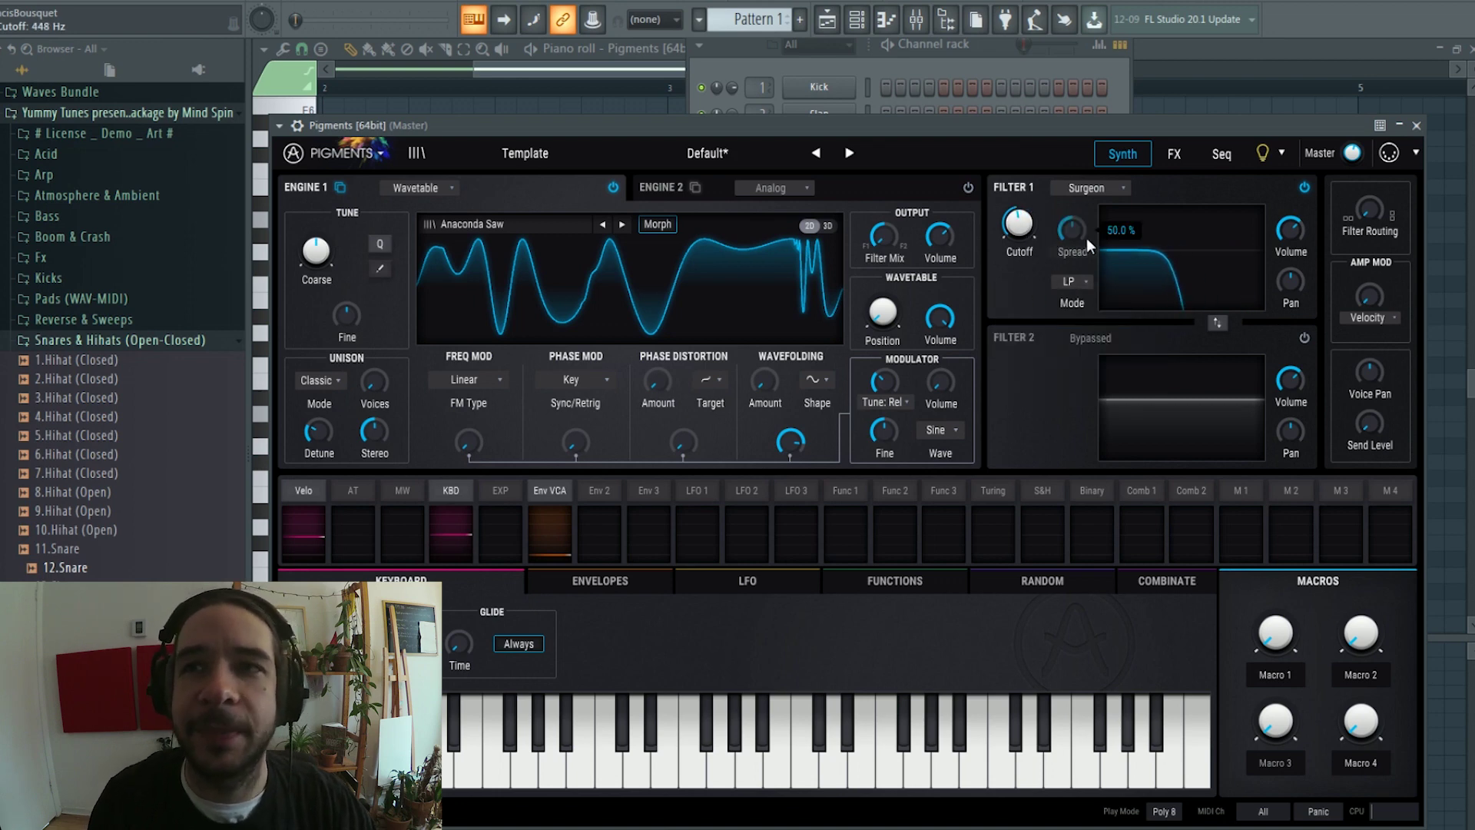
pyautogui.click(1083, 286)
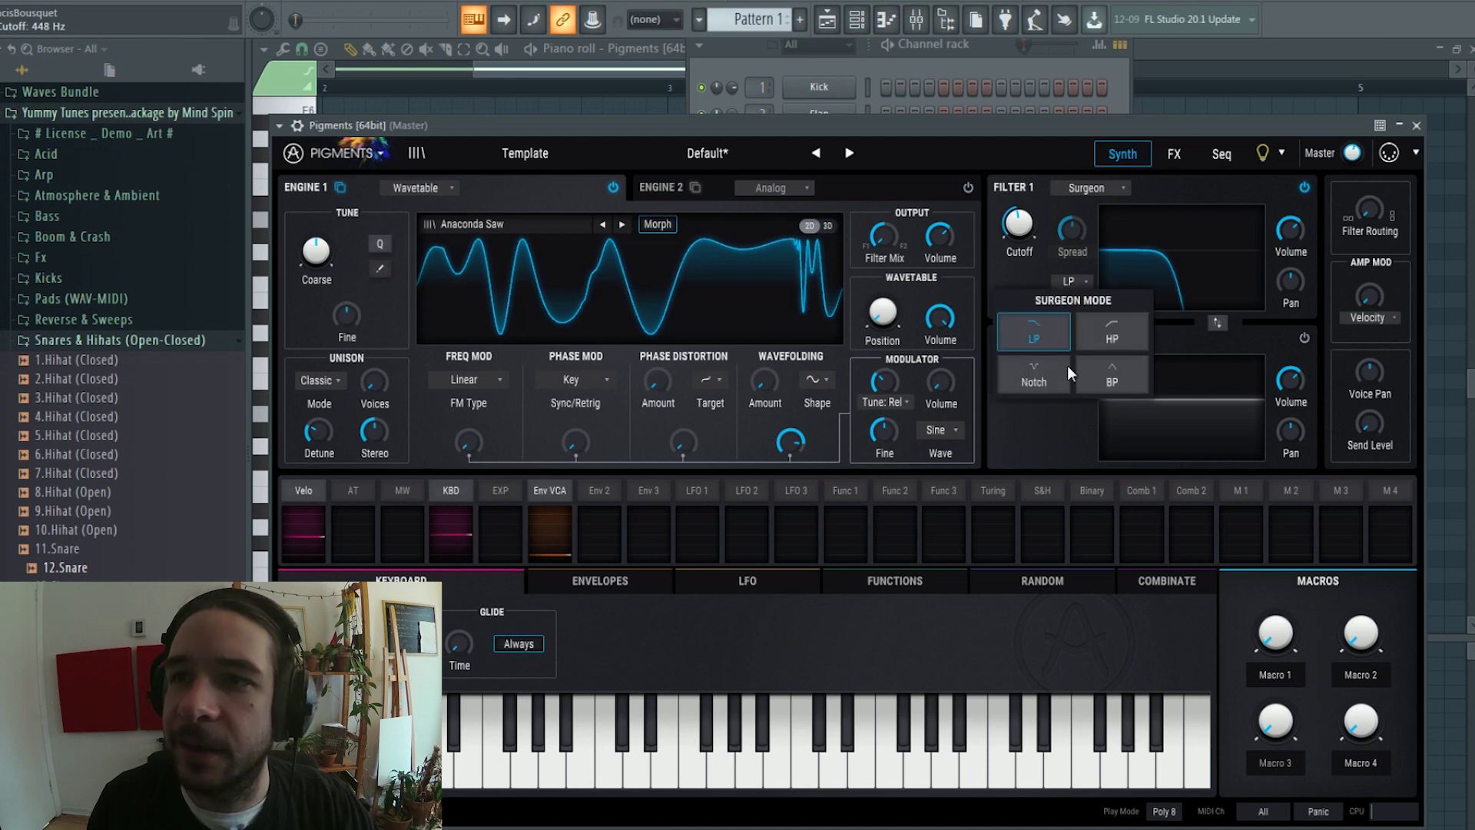
pyautogui.click(1034, 256)
# - Change the Filter 1 type to Comb, set its frequency to about 132 and raise its gain to 0.883
pyautogui.click(1089, 189)
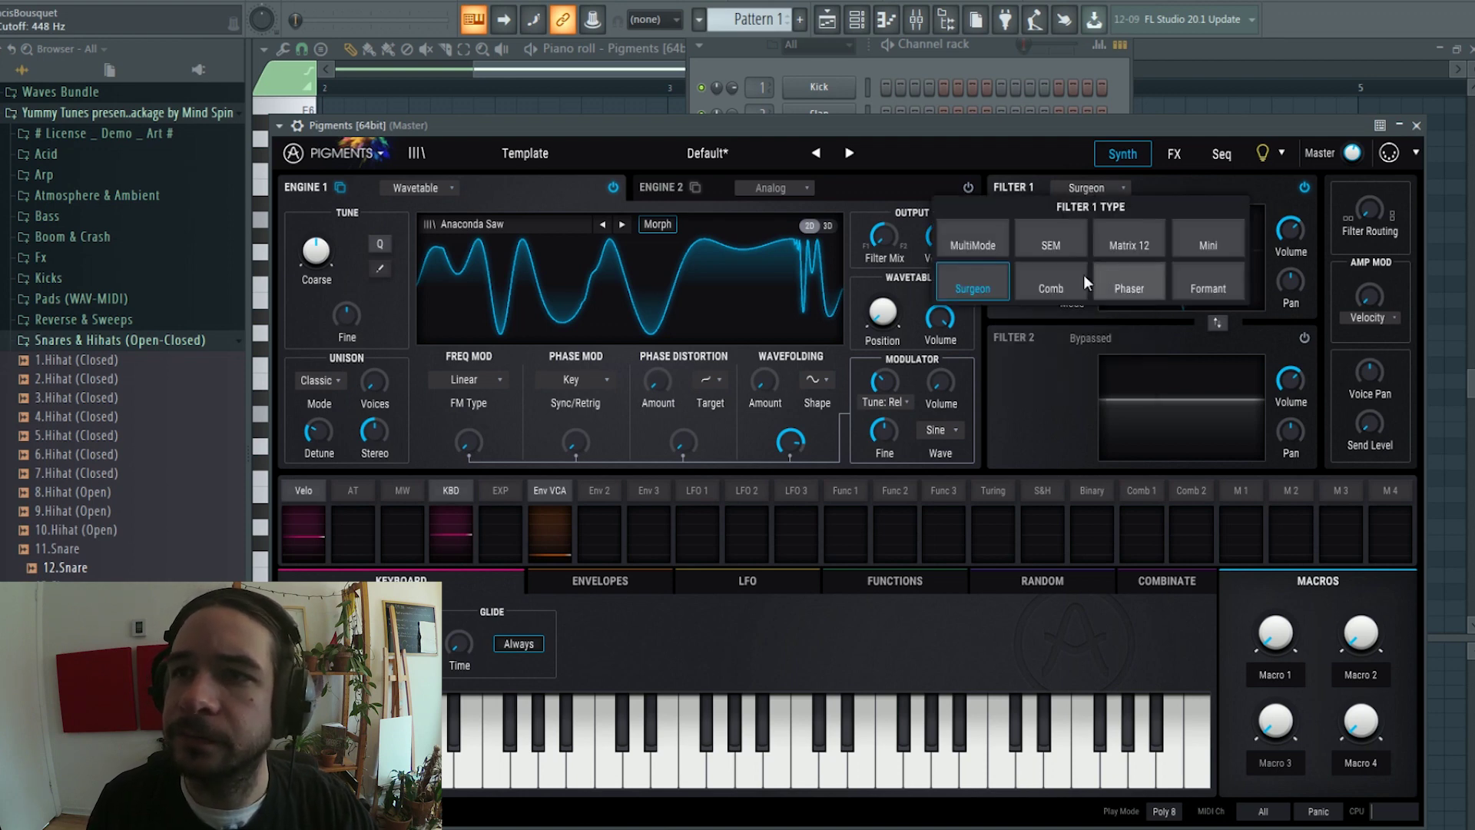
pyautogui.click(1065, 274)
pyautogui.moveTo(1077, 236); pyautogui.dragTo(1022, 223)
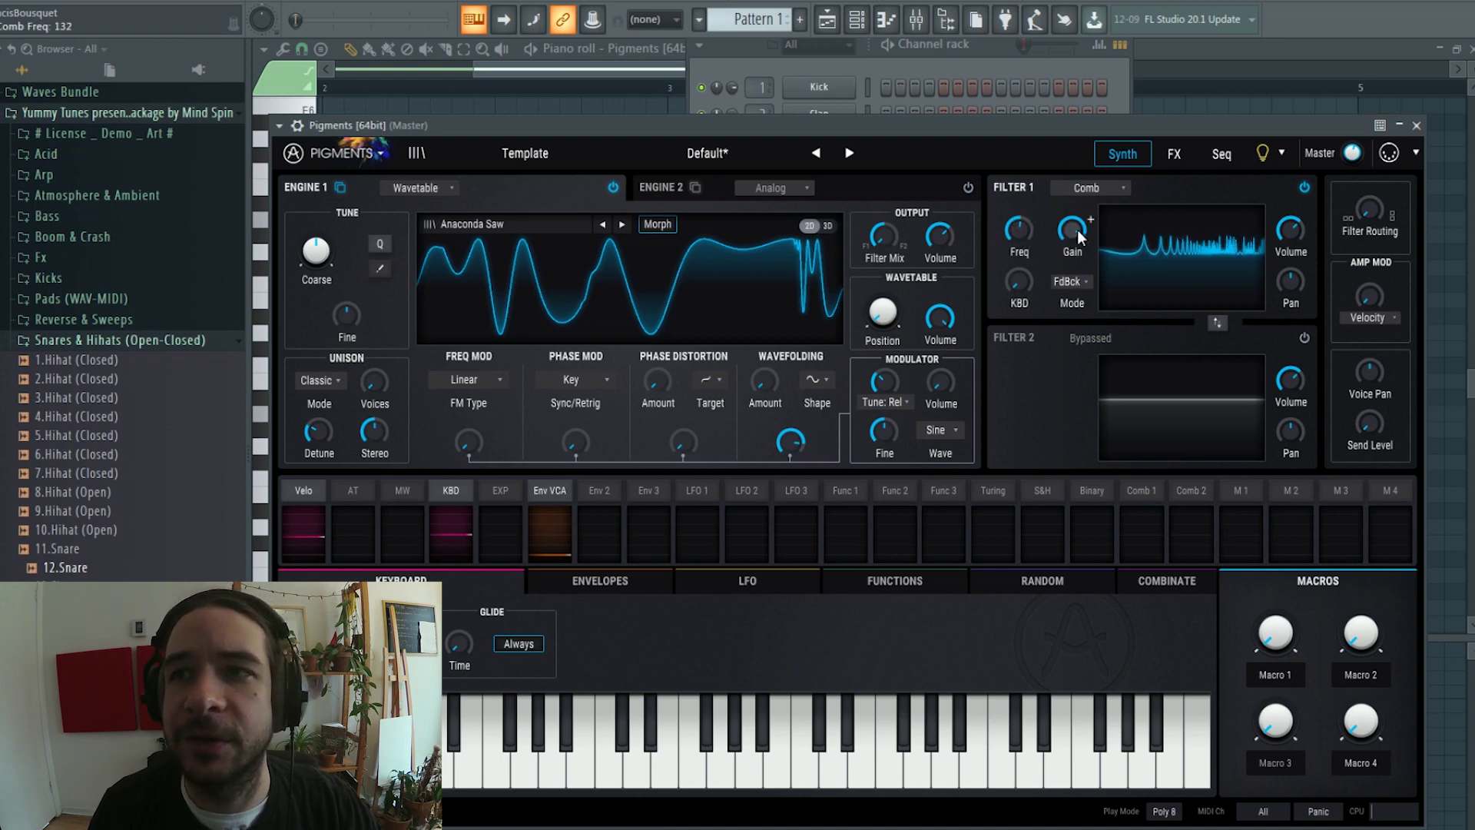
# - Try the Phaser and Formant types on Filter 1 and return to Comb
pyautogui.click(1091, 186)
pyautogui.click(1145, 273)
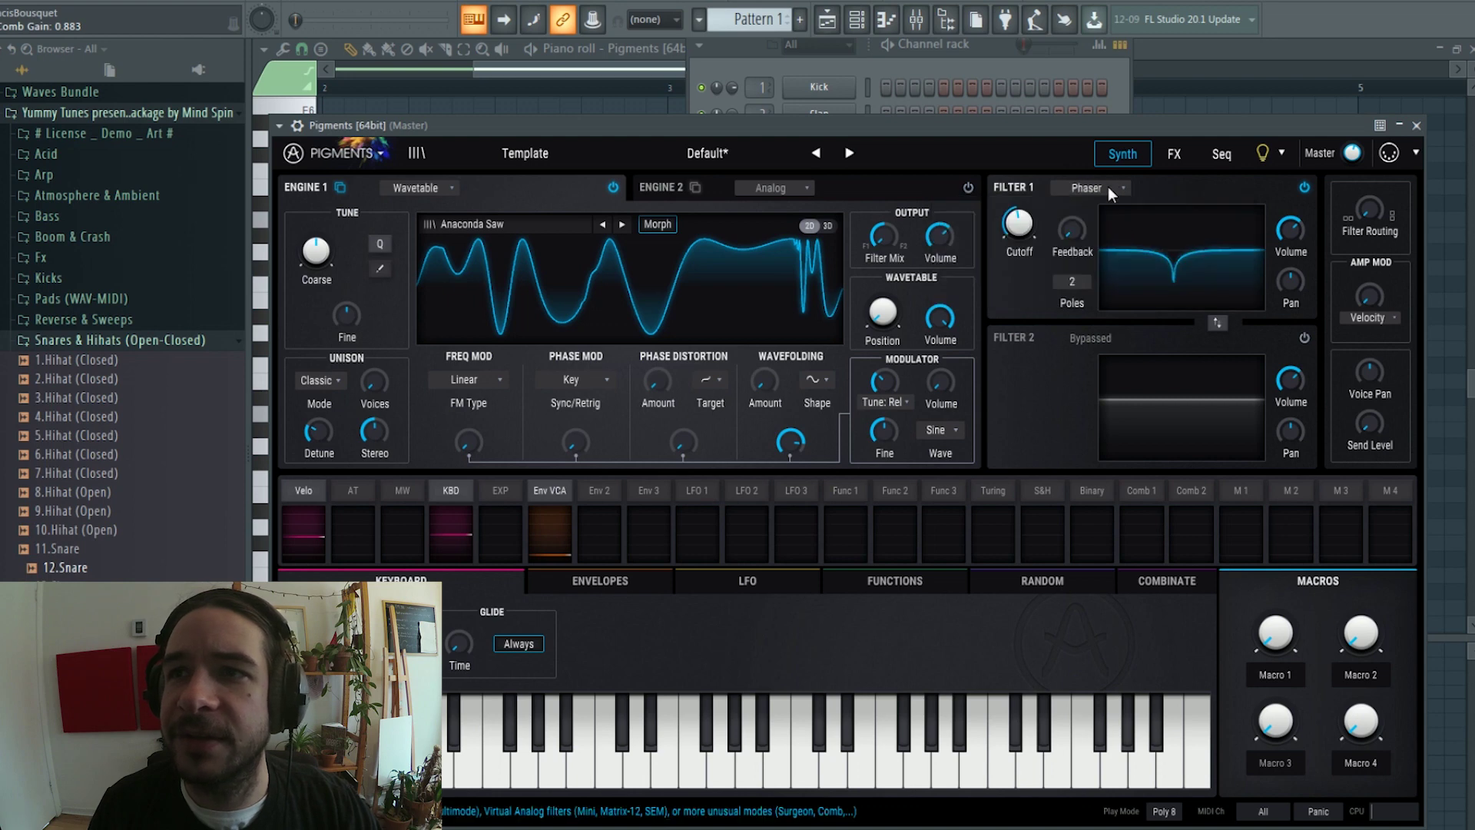
pyautogui.click(1108, 186)
pyautogui.click(1186, 275)
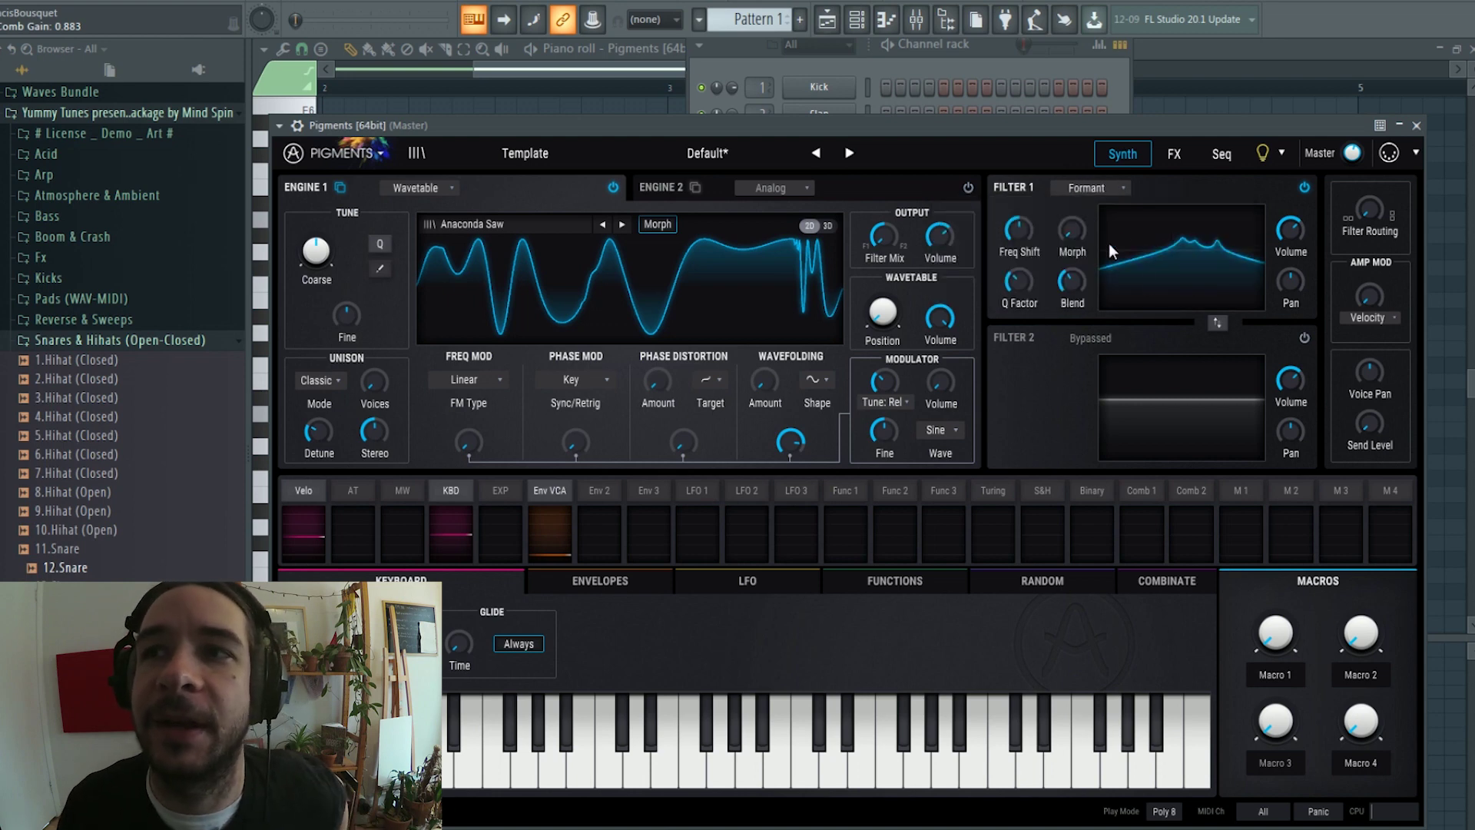
pyautogui.click(1108, 188)
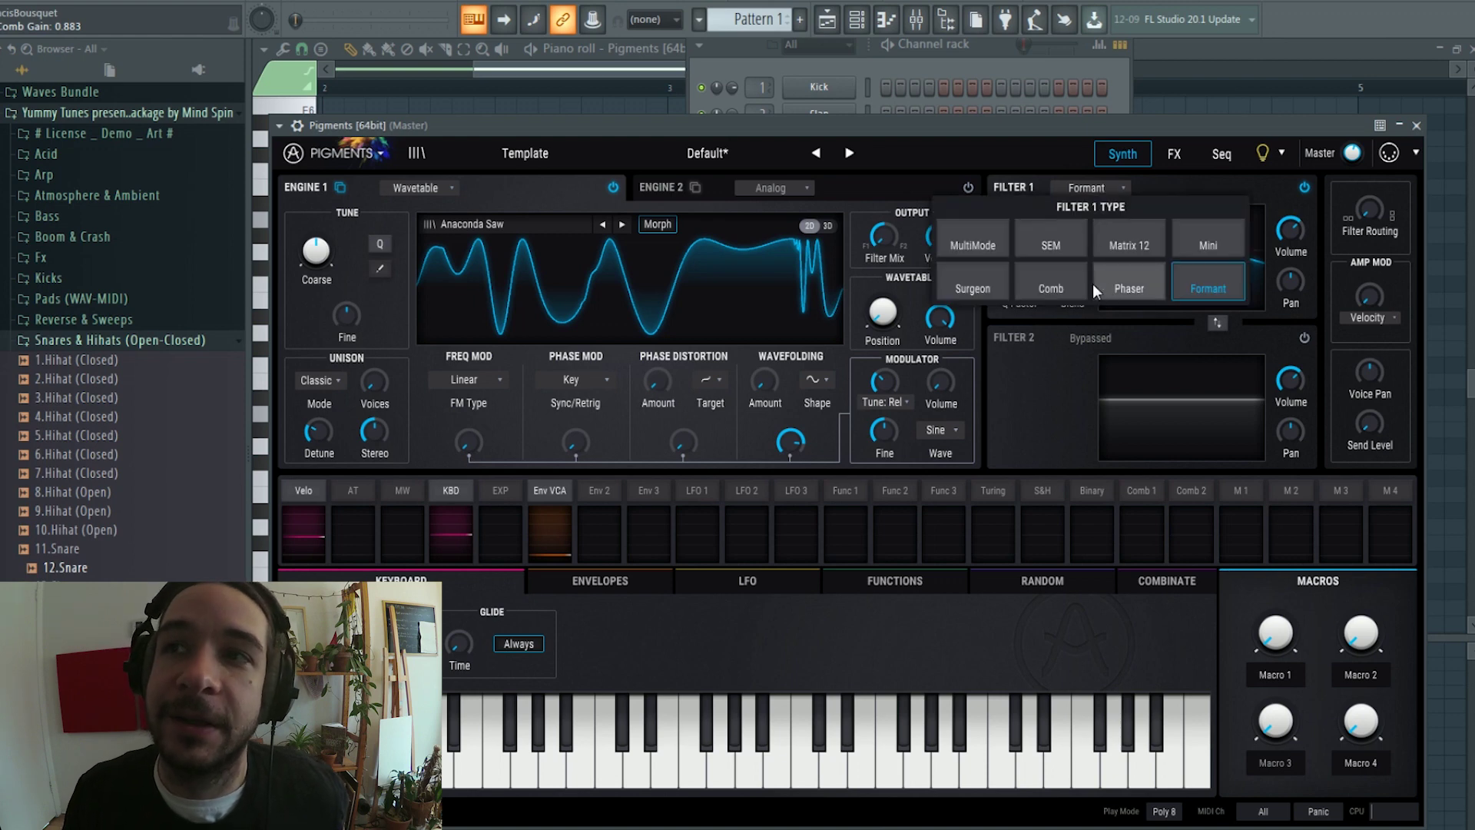
pyautogui.click(1067, 280)
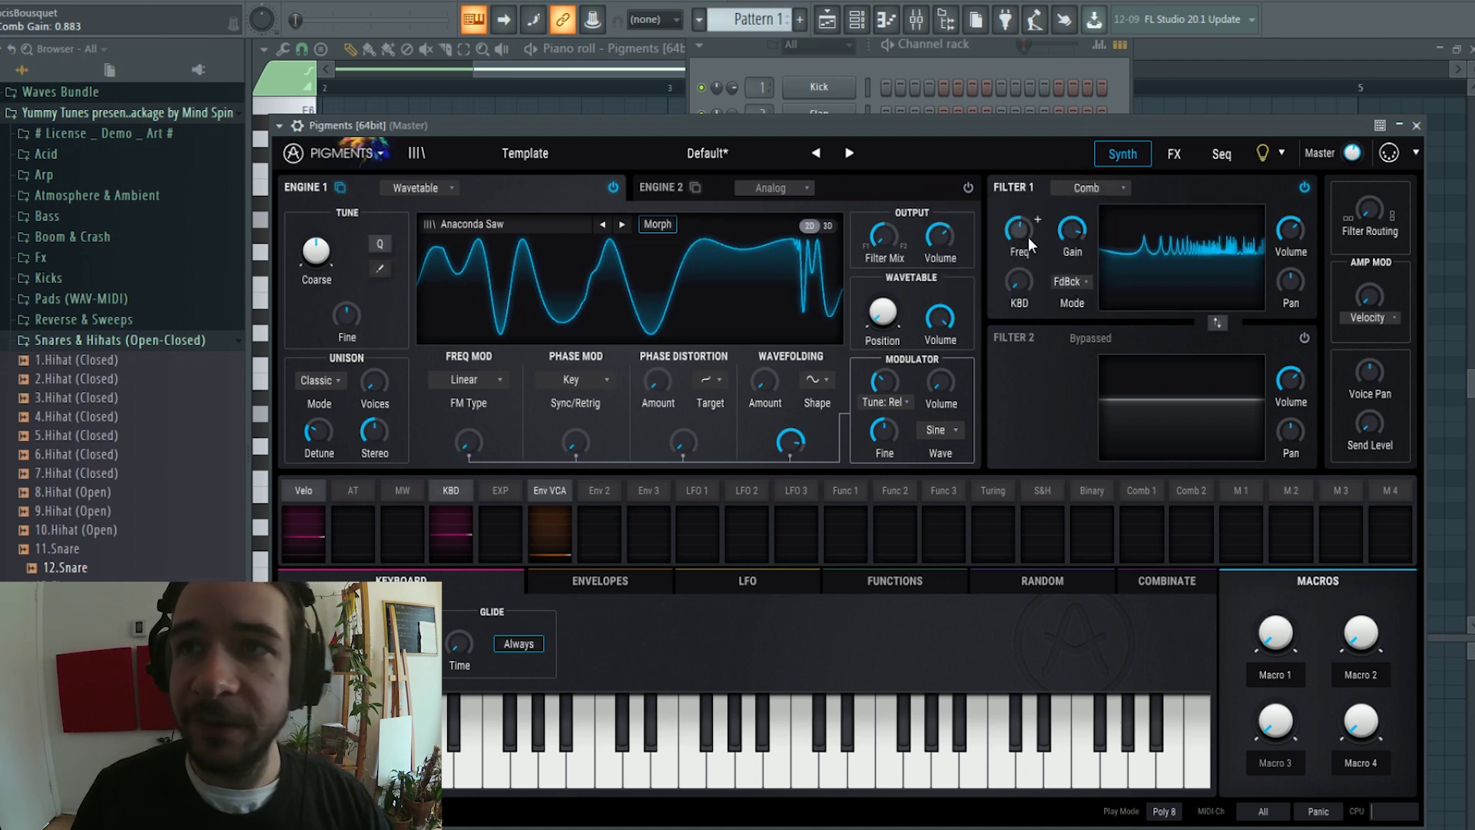
# - Reset the modulator's wavefolding amount on Engine 1 to 0 and adjust the Comb filter's frequency
pyautogui.moveTo(796, 442); pyautogui.dragTo(796, 541)
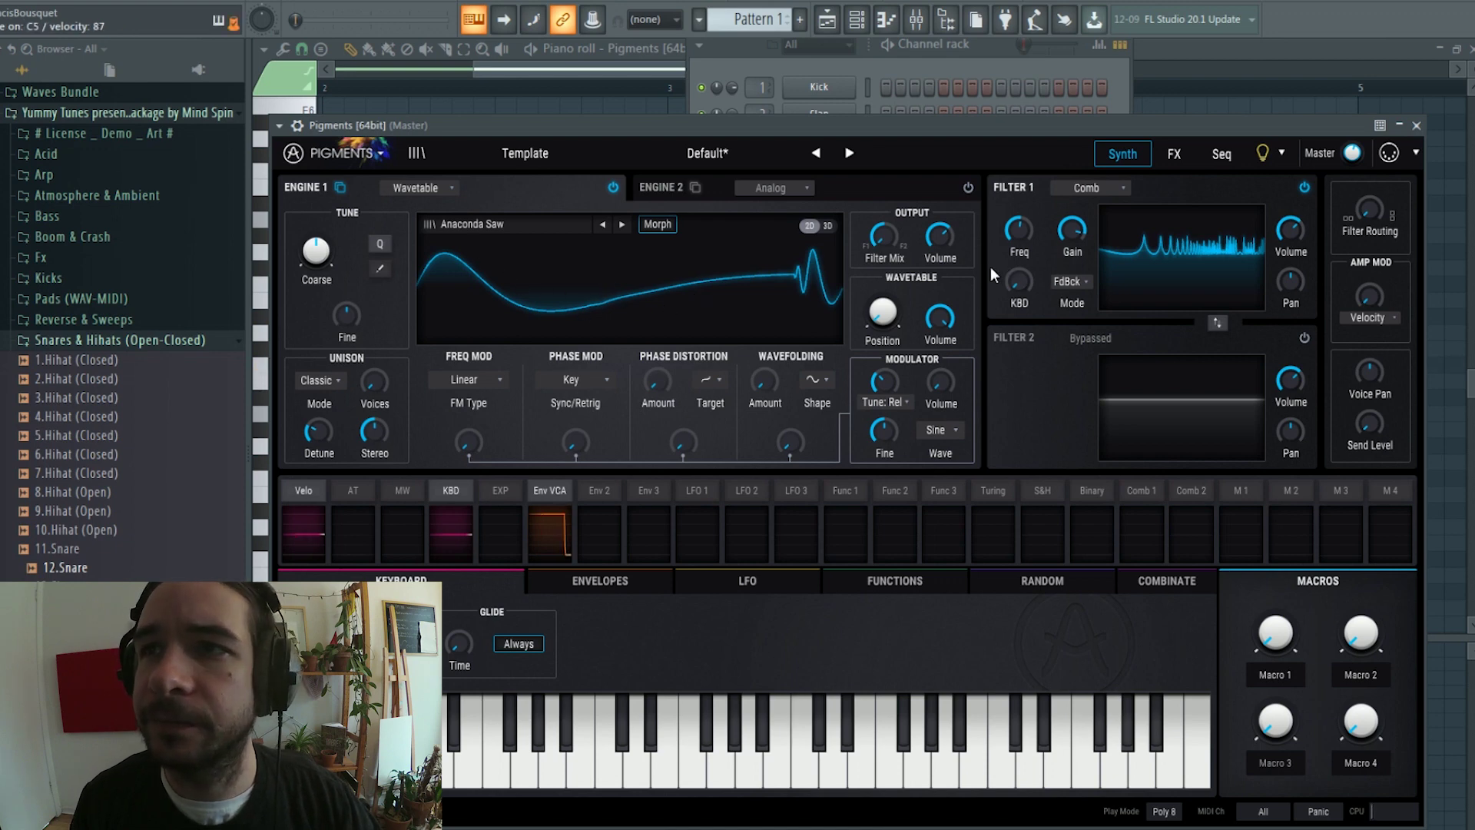
pyautogui.moveTo(1028, 234); pyautogui.dragTo(1028, 235)
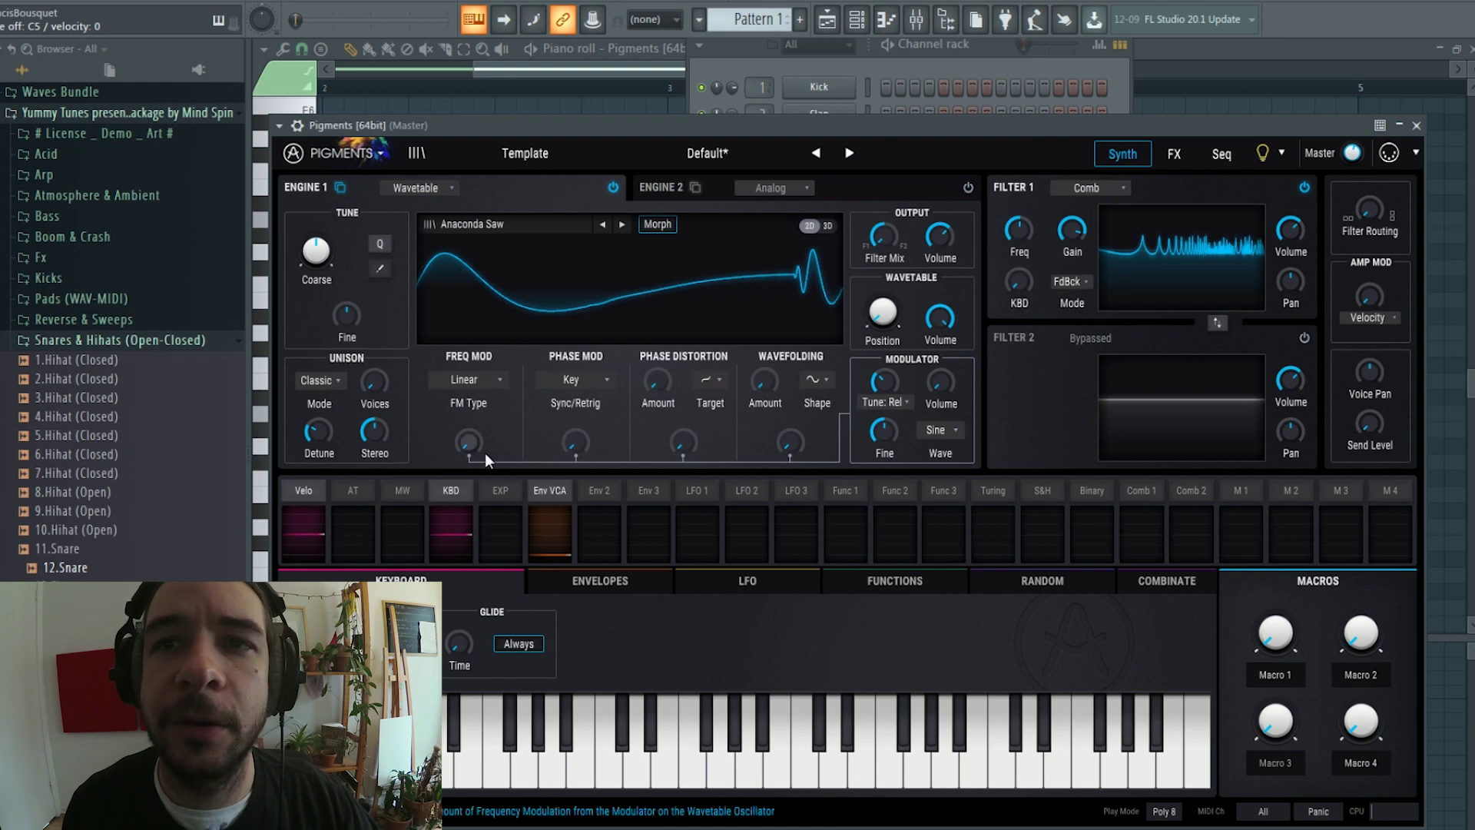
# - Raise the modulator's frequency modulation amount on Engine 1 and lower the engine's coarse tuning, keeping phase modulation at 0
pyautogui.moveTo(477, 446); pyautogui.dragTo(476, 384)
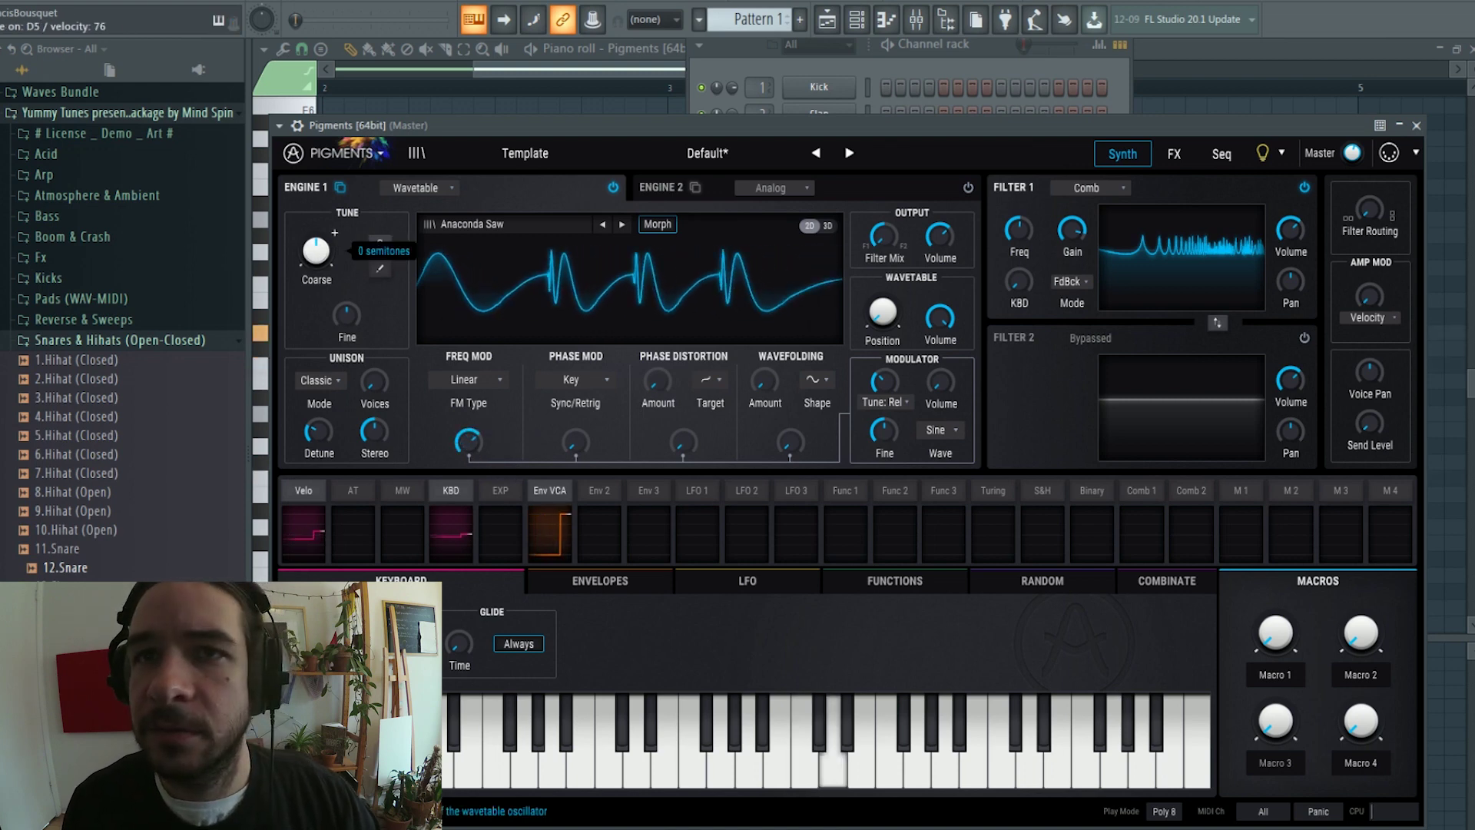
pyautogui.moveTo(315, 252); pyautogui.dragTo(315, 272)
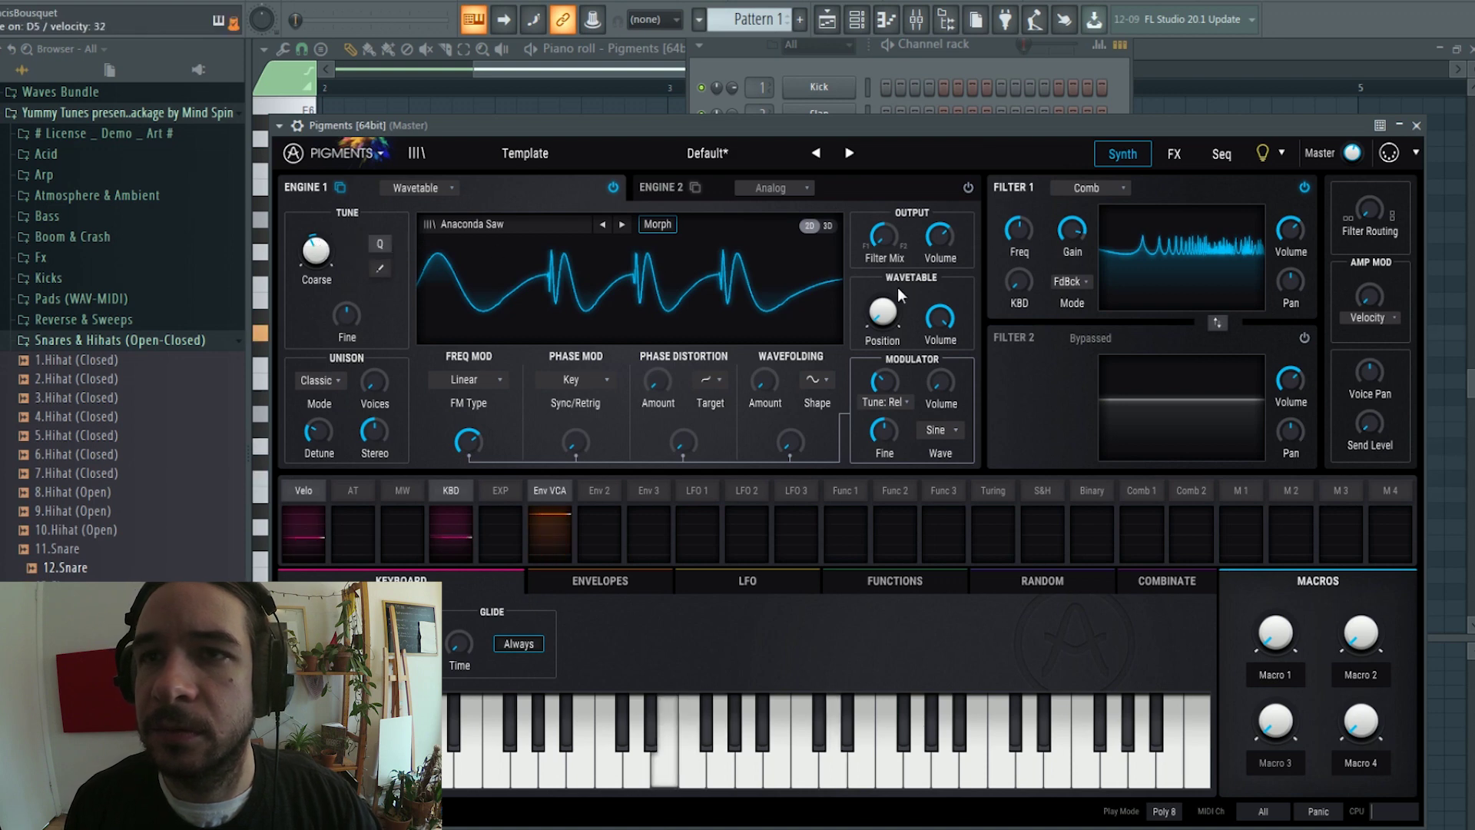
pyautogui.moveTo(587, 436)
pyautogui.mouseDown()
pyautogui.moveTo(587, 421)
pyautogui.moveTo(587, 439)
pyautogui.mouseUp()
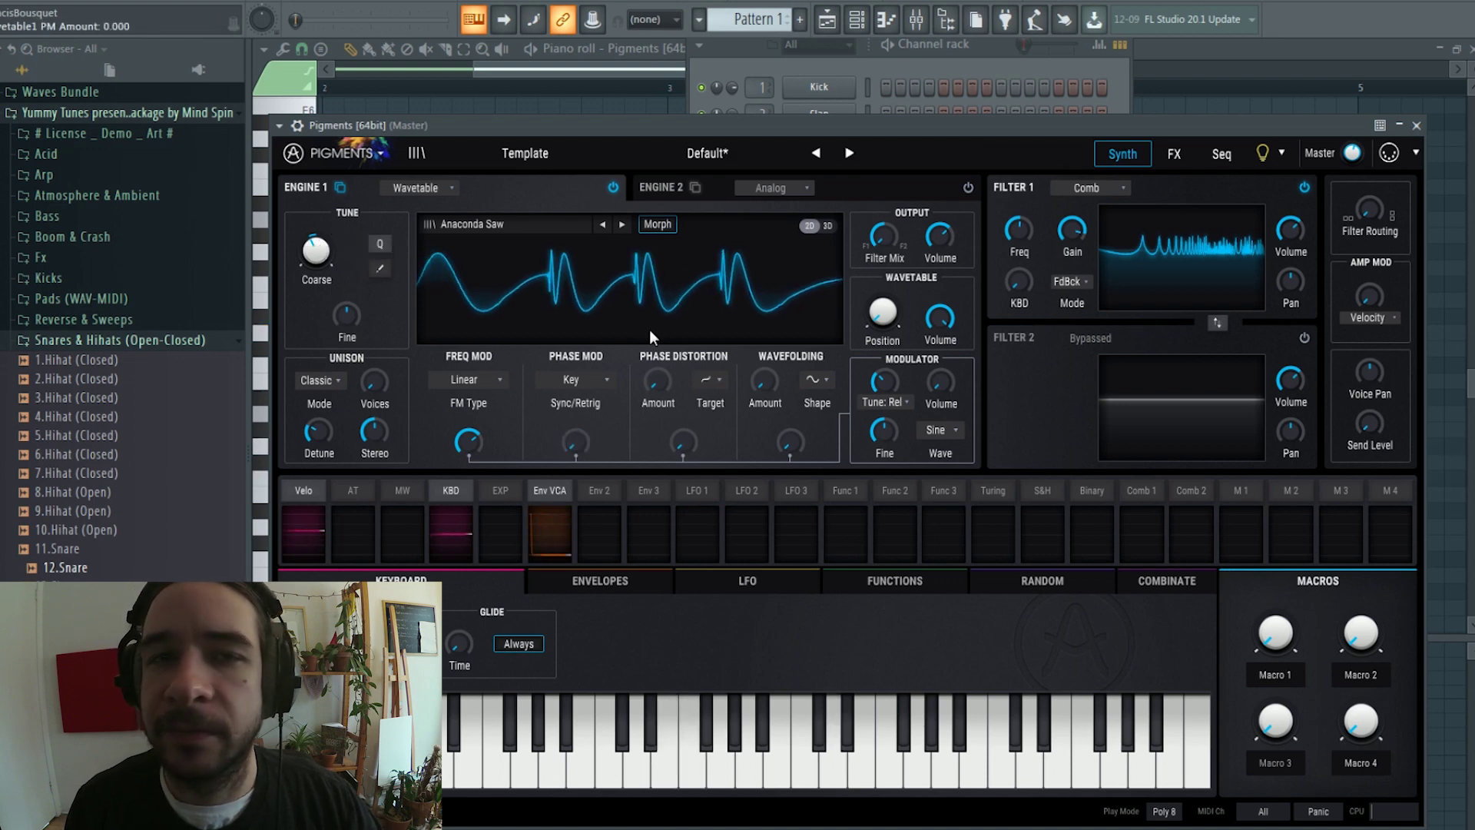
# - Add a moderate amount of modulator wavefolding on Engine 1 and adjust the modulator's coarse tuning
pyautogui.moveTo(792, 452)
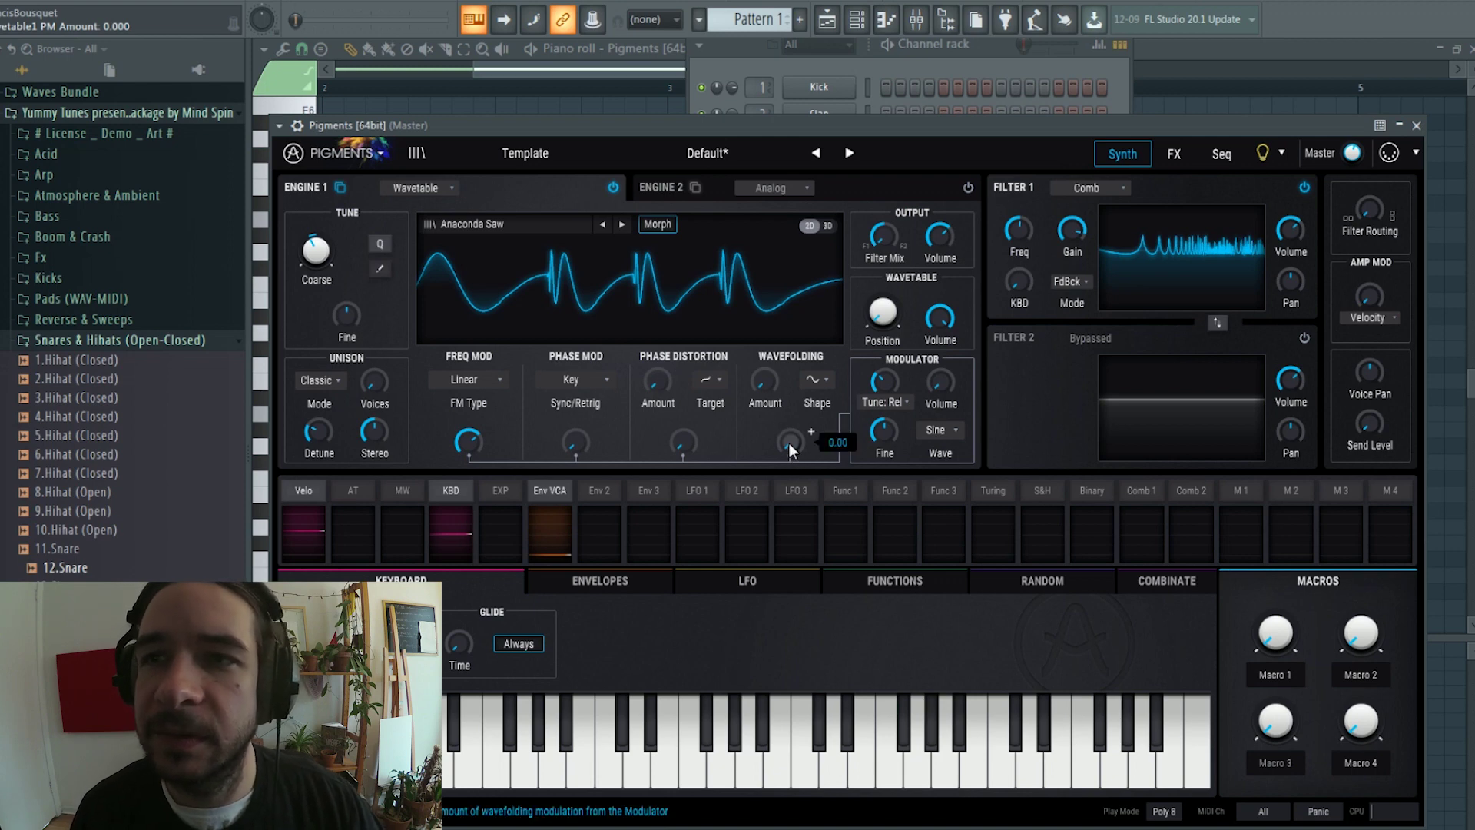
pyautogui.moveTo(790, 442); pyautogui.dragTo(790, 418)
pyautogui.moveTo(875, 379)
pyautogui.mouseDown()
pyautogui.moveTo(875, 414)
pyautogui.moveTo(877, 350)
pyautogui.moveTo(883, 373)
pyautogui.mouseUp()
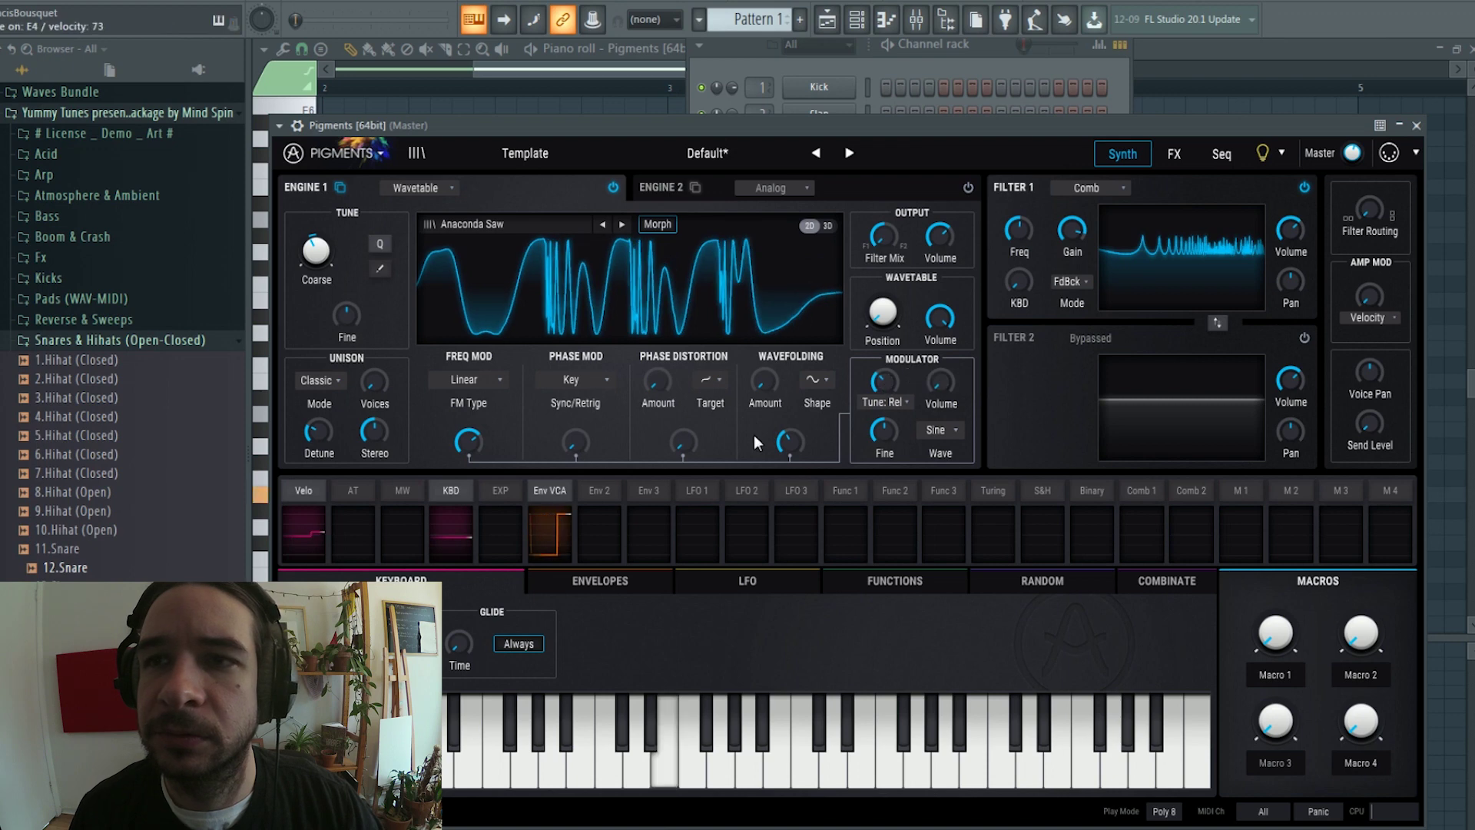
# - Set the modulator's phase distortion amount to 0.800 and reduce its frequency modulation amount, leaving phase modulation at 0
pyautogui.moveTo(681, 436); pyautogui.dragTo(681, 369)
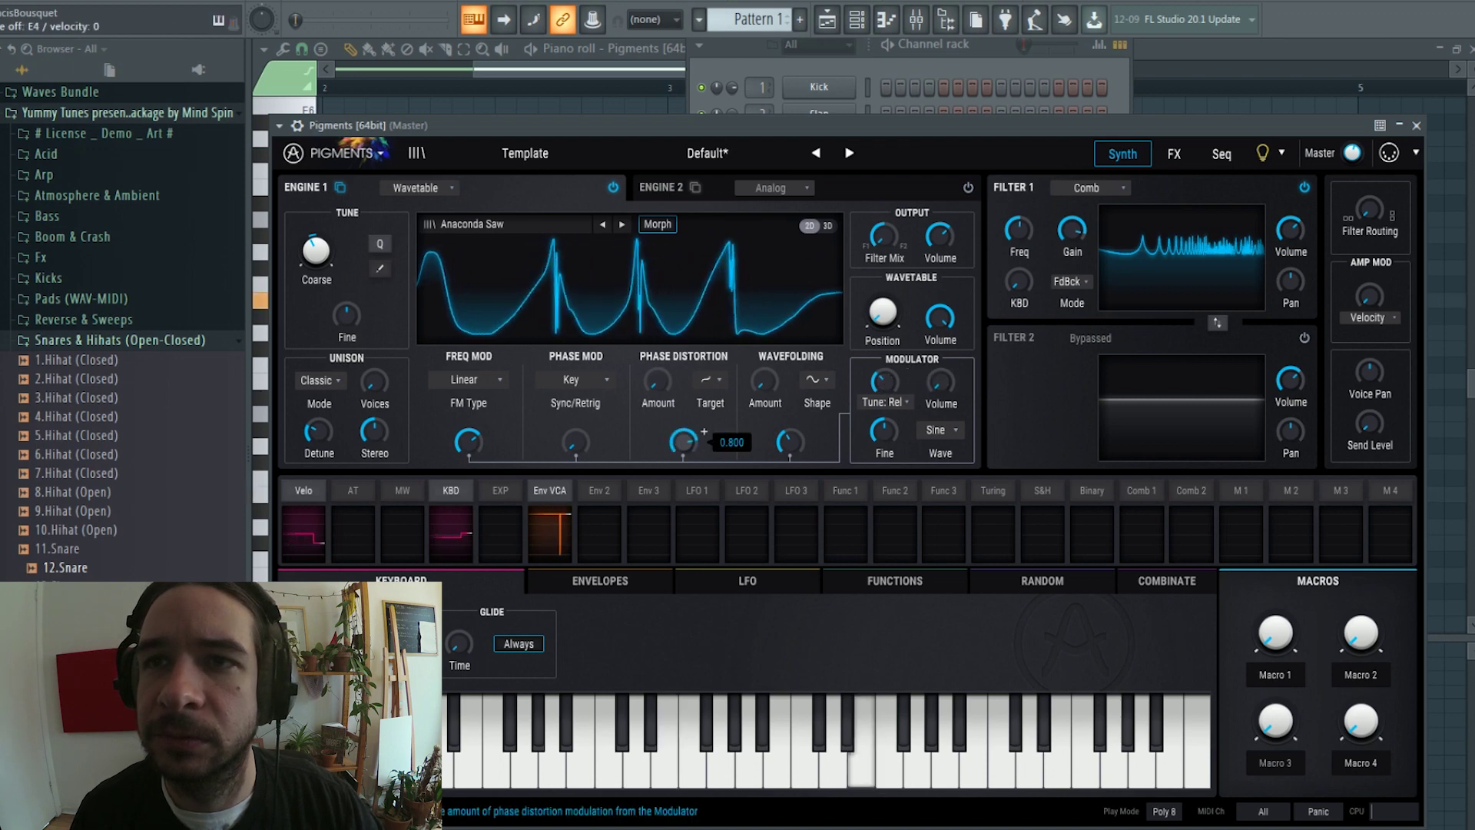
pyautogui.moveTo(576, 442)
pyautogui.mouseDown()
pyautogui.moveTo(576, 355)
pyautogui.moveTo(577, 443)
pyautogui.mouseUp()
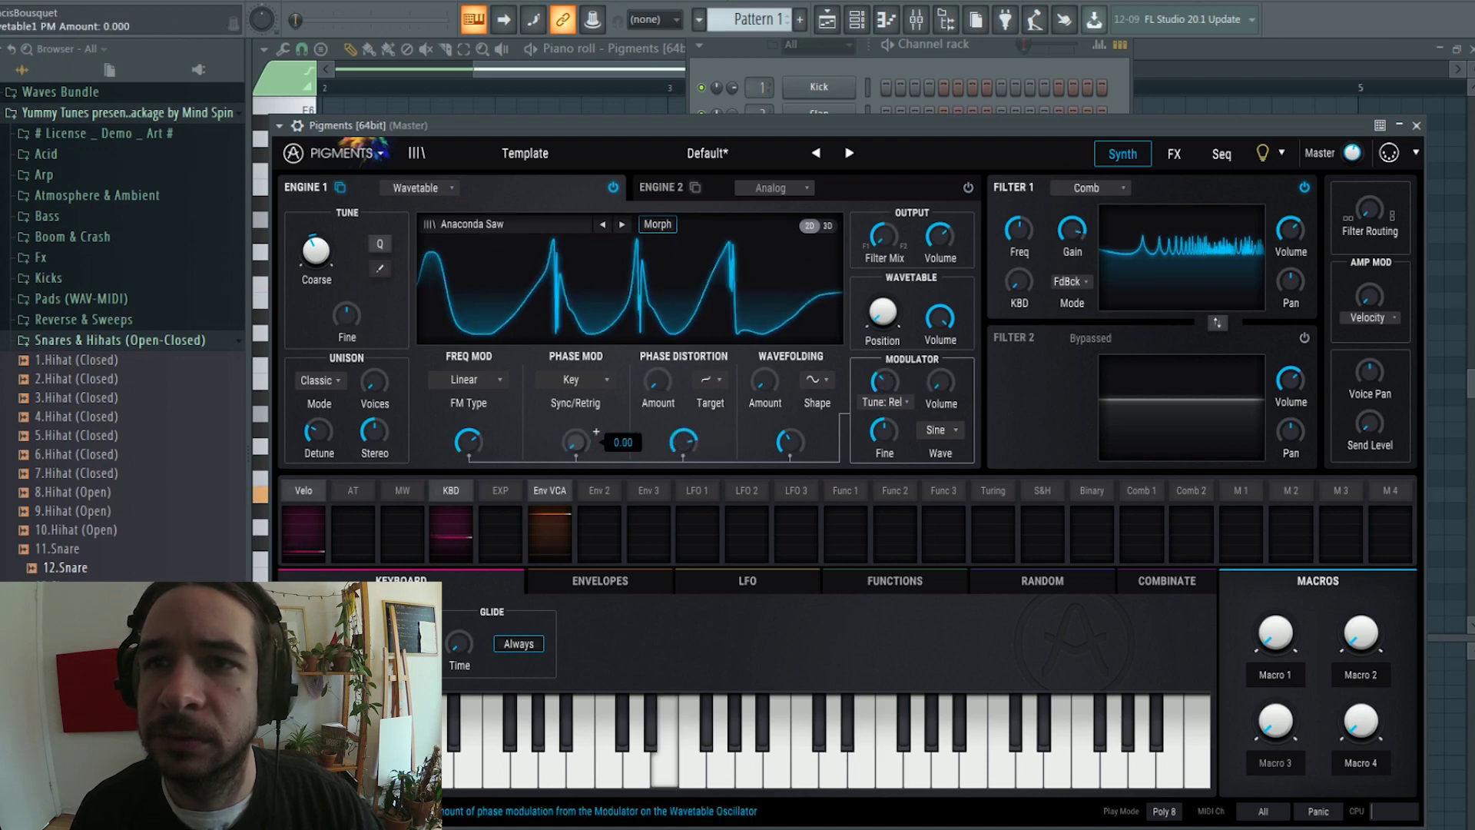
pyautogui.moveTo(472, 439)
pyautogui.mouseDown()
pyautogui.moveTo(473, 462)
pyautogui.moveTo(473, 419)
pyautogui.moveTo(473, 443)
pyautogui.mouseUp()
# - Adjust the Comb filter's frequency and compare its gain at 0.843, 0 and 0.990, finishing with a reduced gain
pyautogui.moveTo(1016, 229); pyautogui.dragTo(1071, 232)
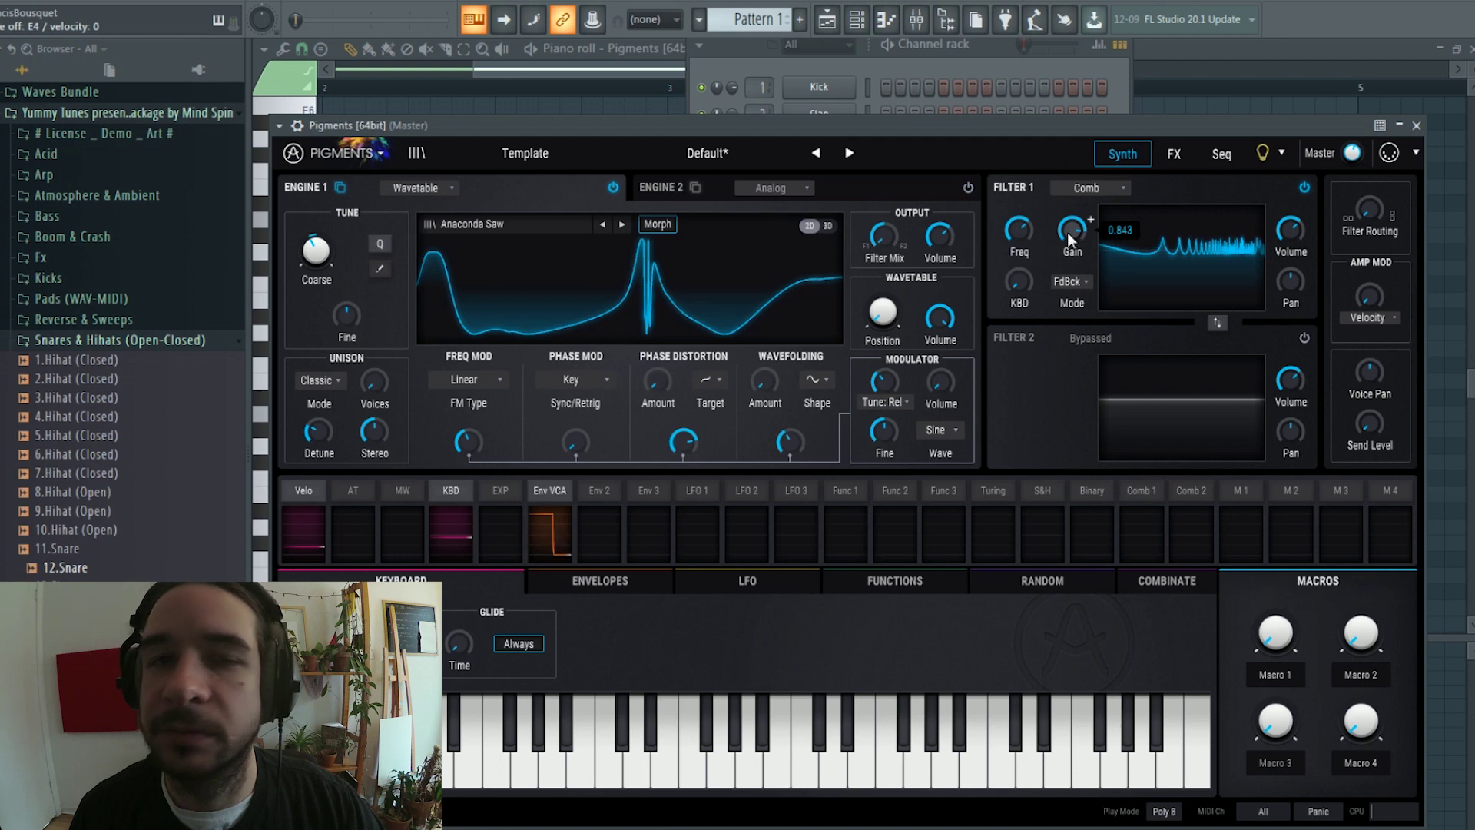
pyautogui.moveTo(1074, 229); pyautogui.dragTo(1072, 233)
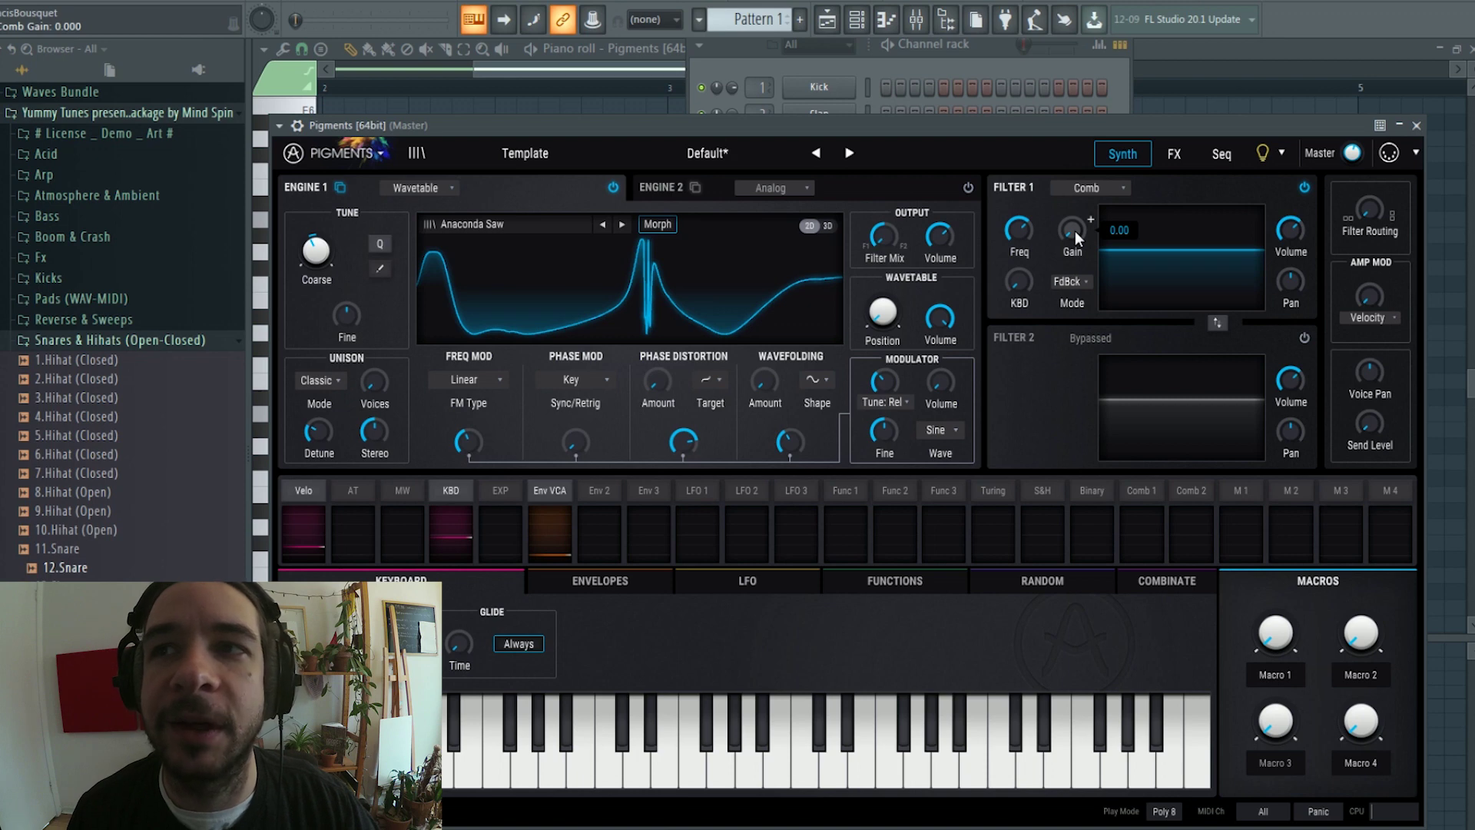
pyautogui.moveTo(1075, 232); pyautogui.dragTo(1076, 163)
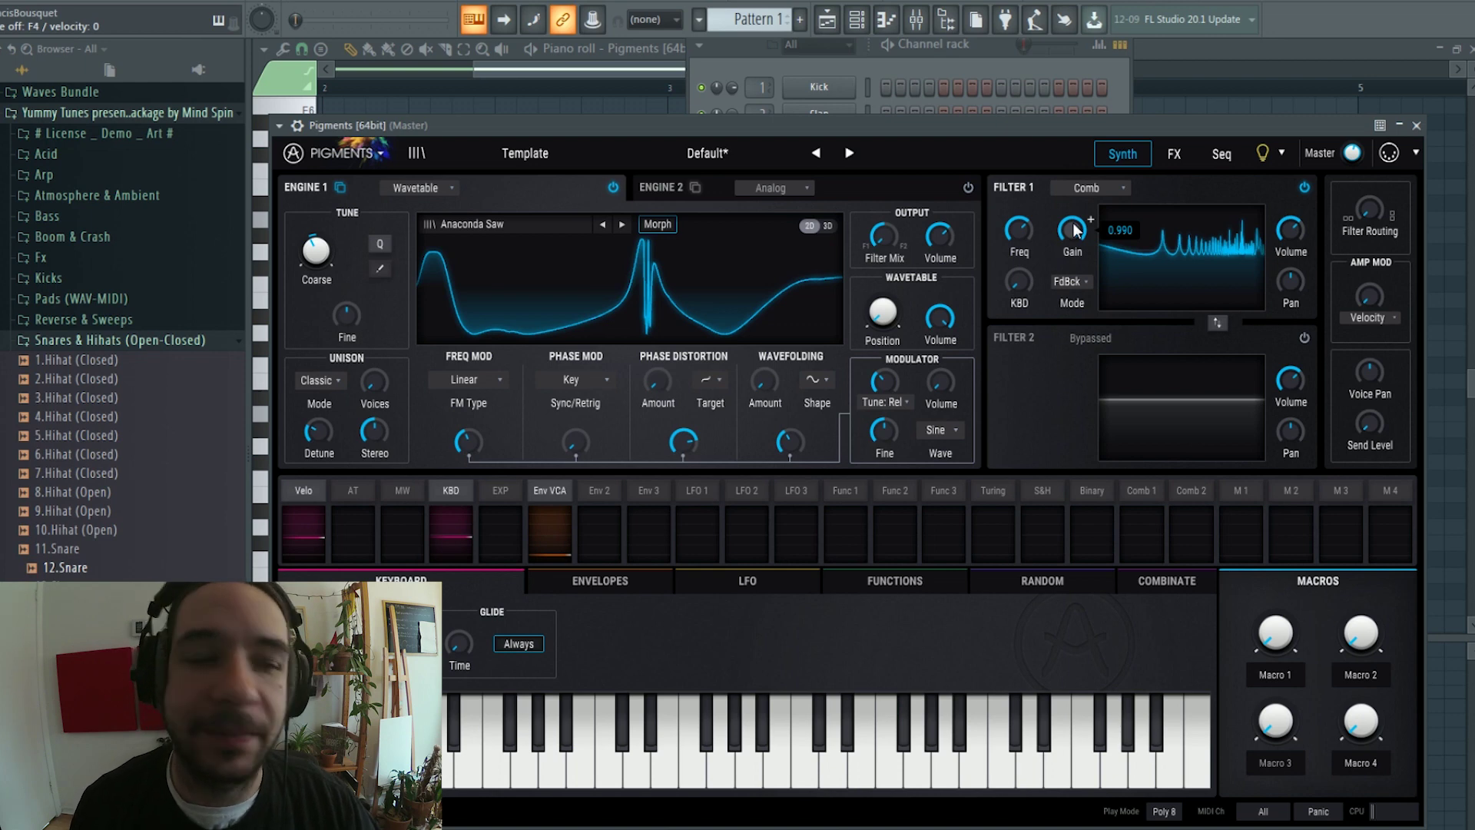
pyautogui.moveTo(1073, 224); pyautogui.dragTo(1073, 249)
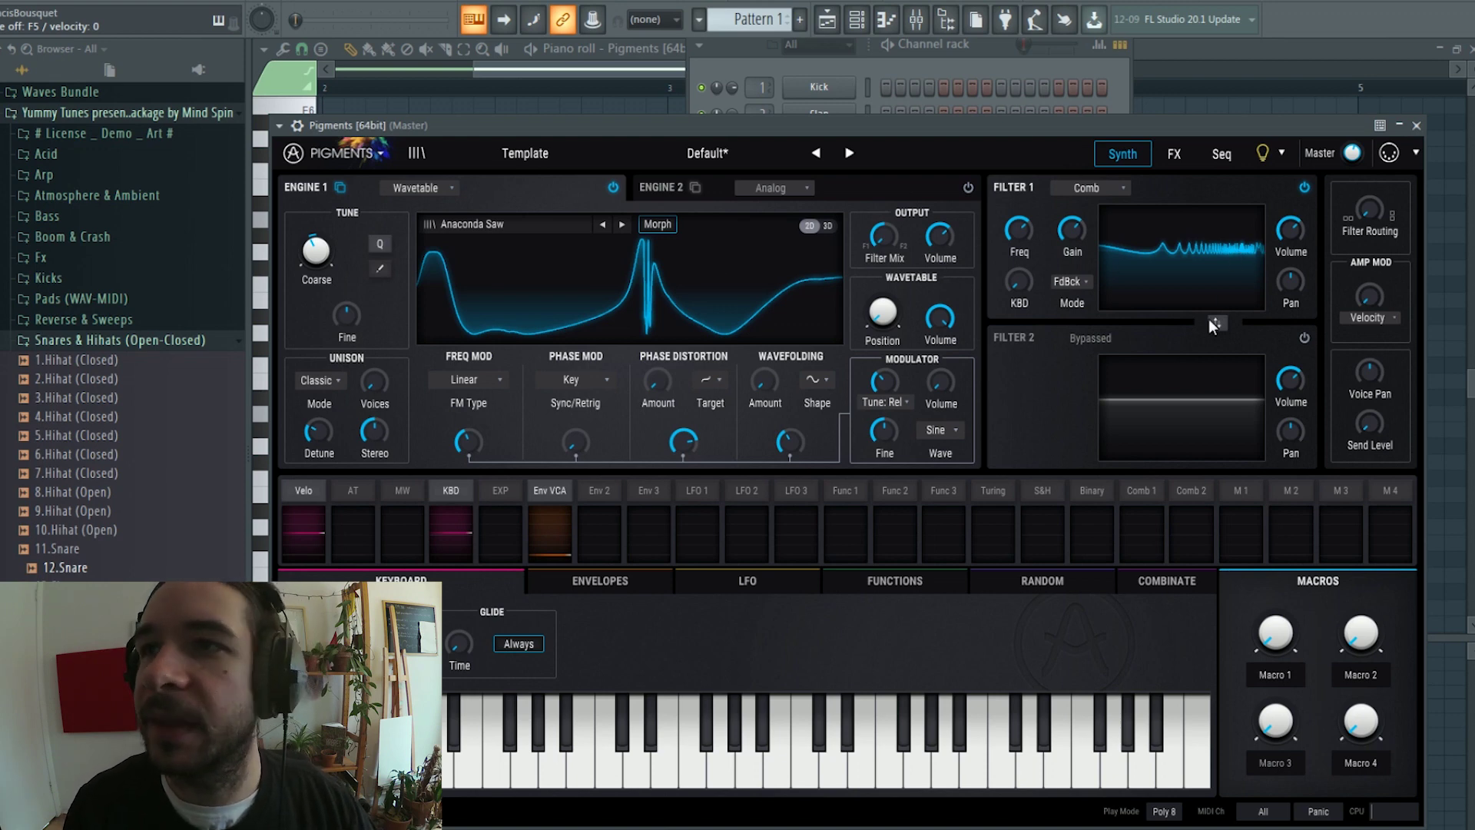
# - Enable Filter 2 and set its type to Formant
pyautogui.click(1303, 339)
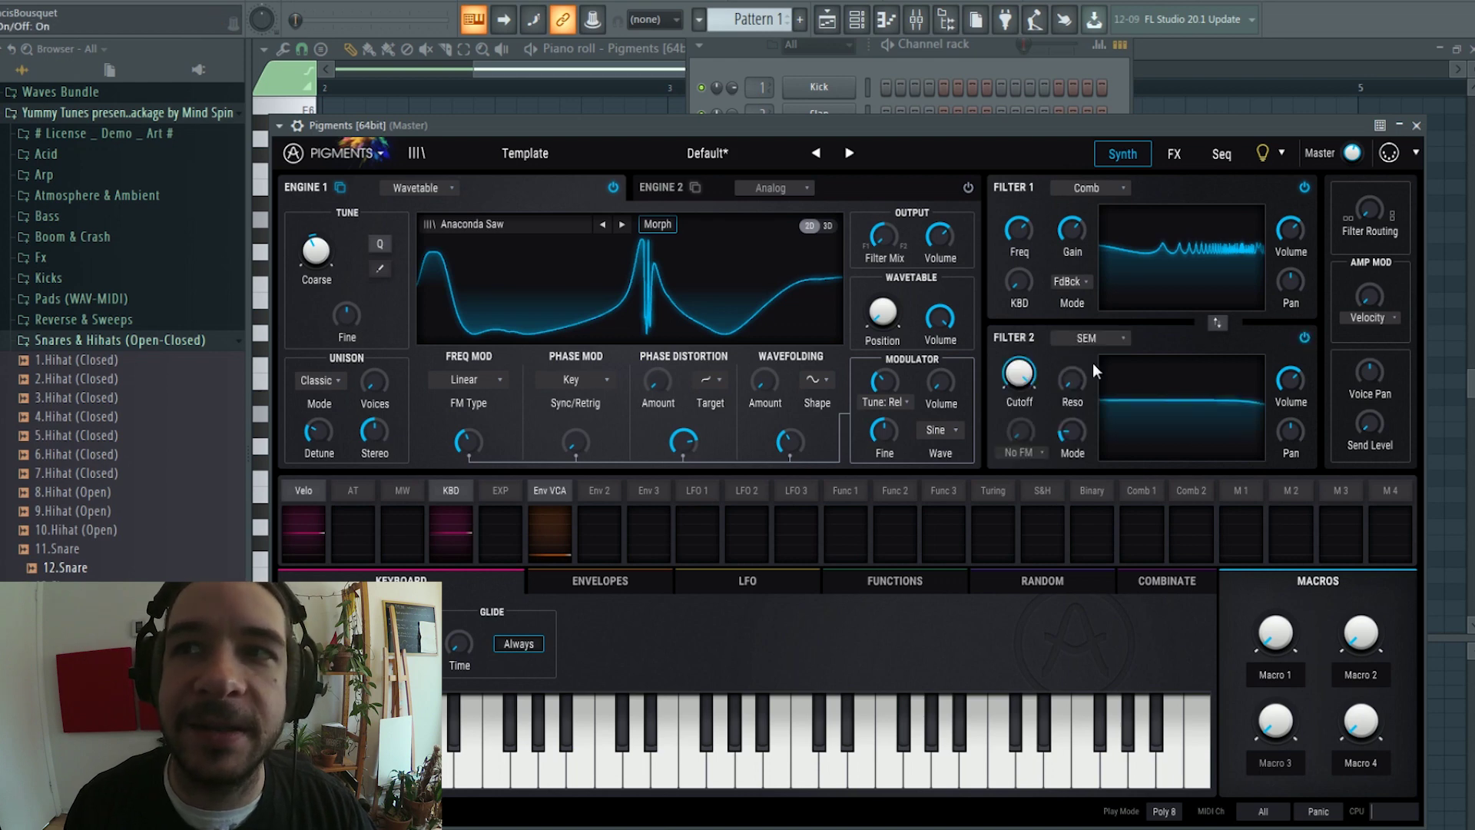
pyautogui.click(1087, 339)
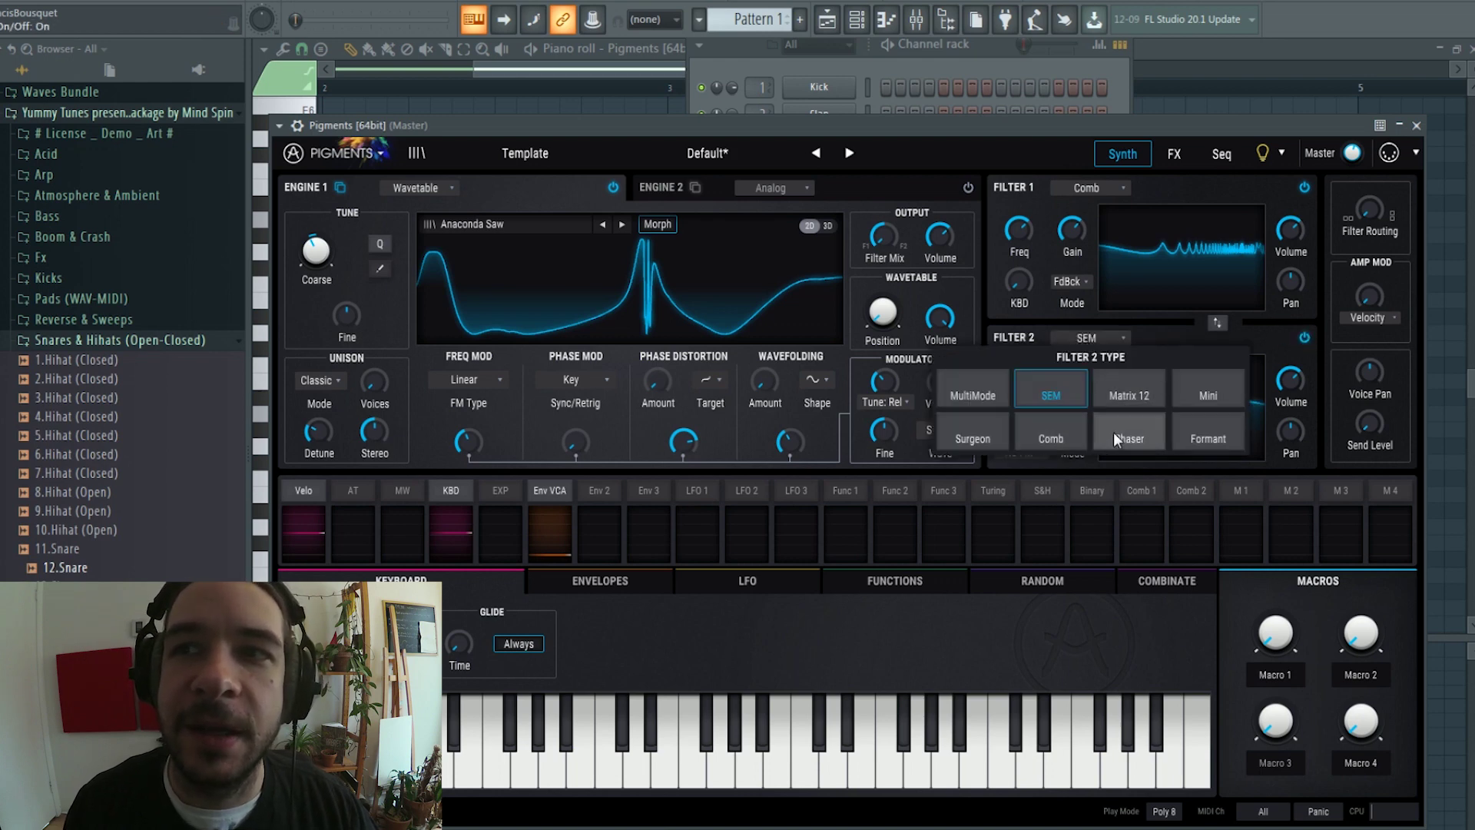
pyautogui.click(1206, 435)
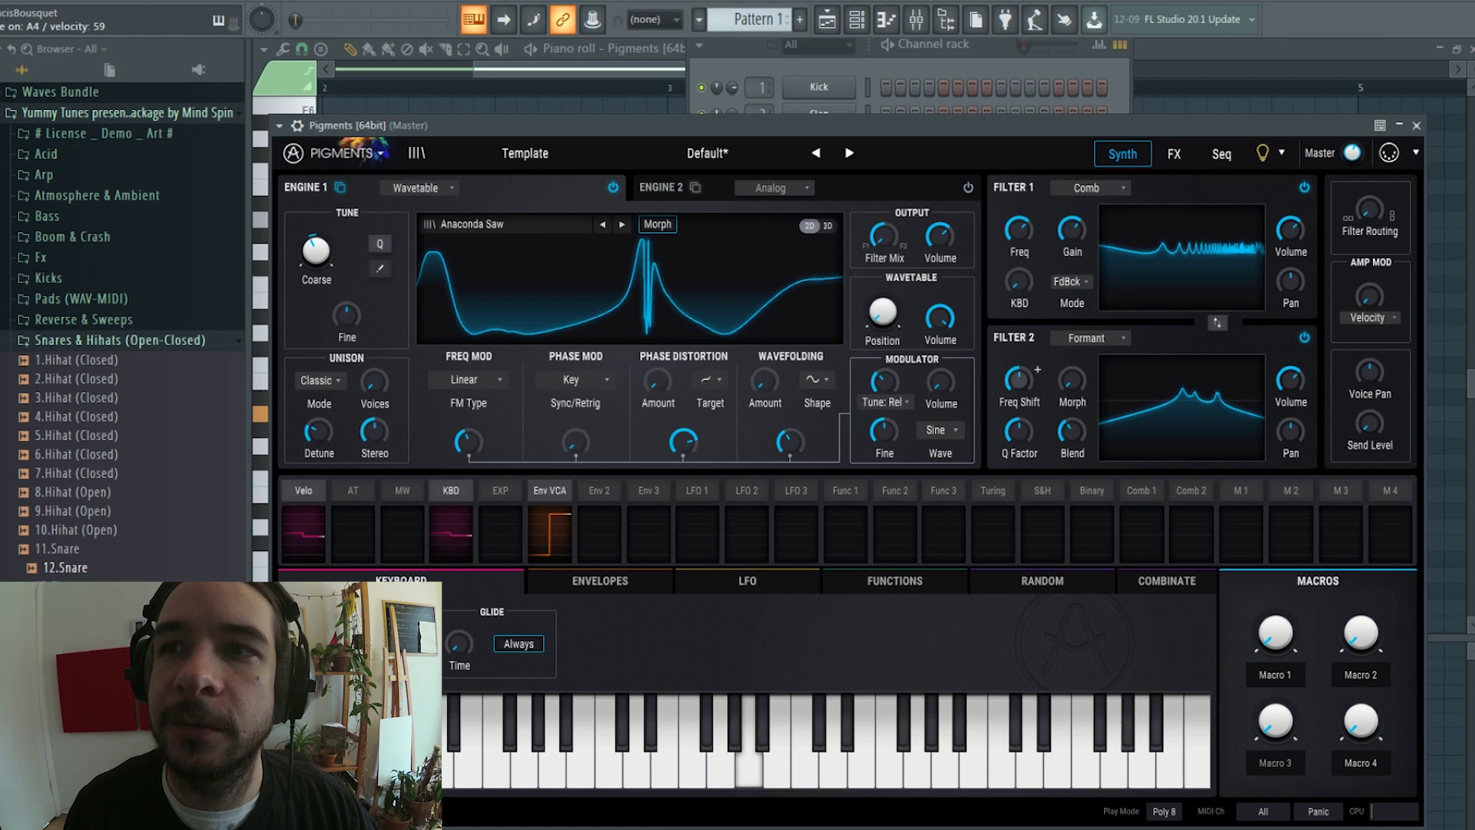
# - Shape Filter 2's Formant response with its morph and Q factor, setting the frequency shift to about 1.46
pyautogui.moveTo(1019, 379)
pyautogui.mouseDown()
pyautogui.moveTo(1048, 412)
pyautogui.moveTo(1066, 338)
pyautogui.moveTo(1071, 369)
pyautogui.moveTo(1019, 366)
pyautogui.moveTo(1019, 342)
pyautogui.moveTo(1019, 368)
pyautogui.moveTo(1037, 369)
pyautogui.mouseUp()
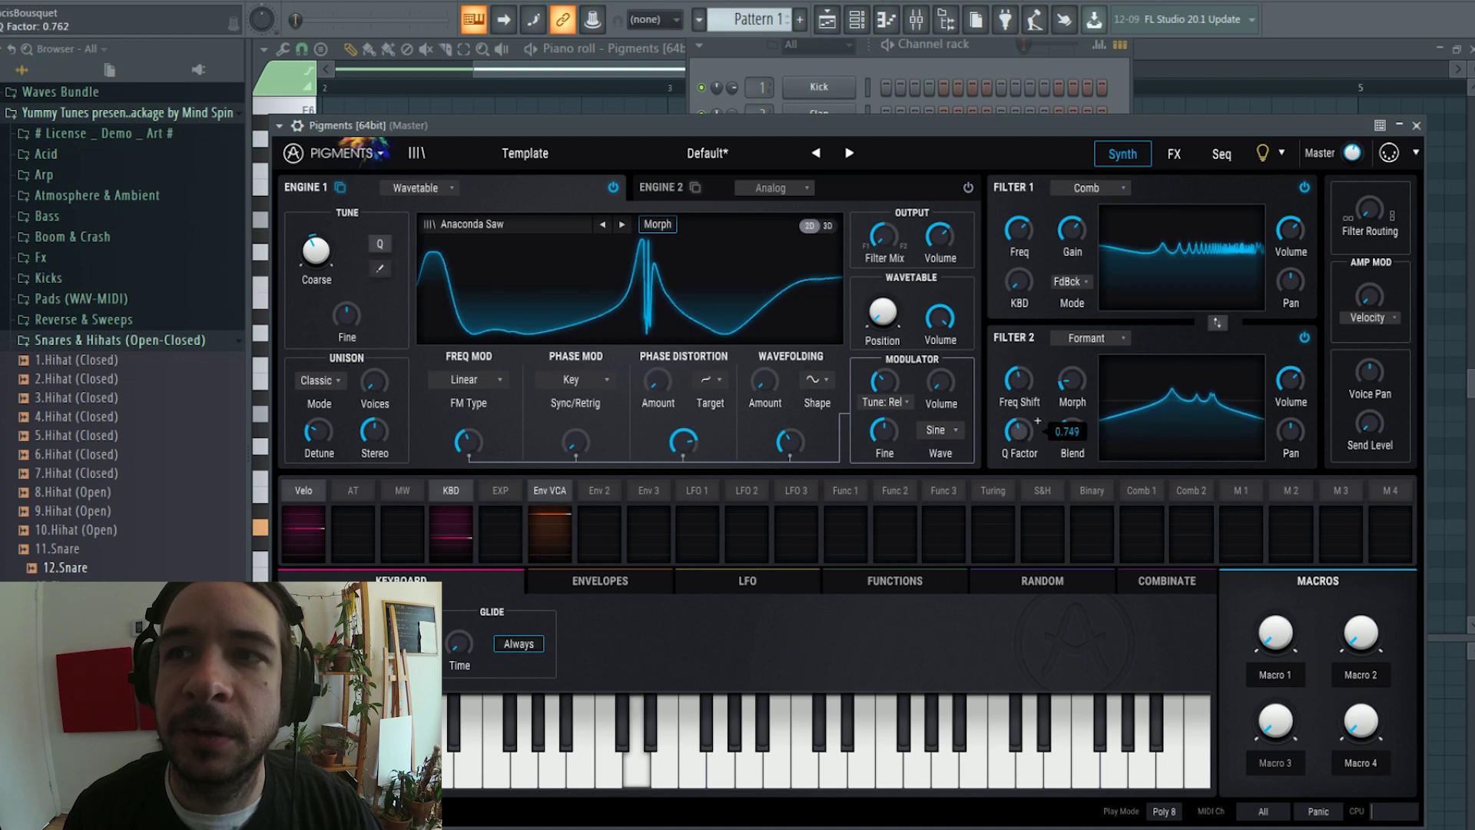
pyautogui.moveTo(1019, 378); pyautogui.dragTo(1019, 381)
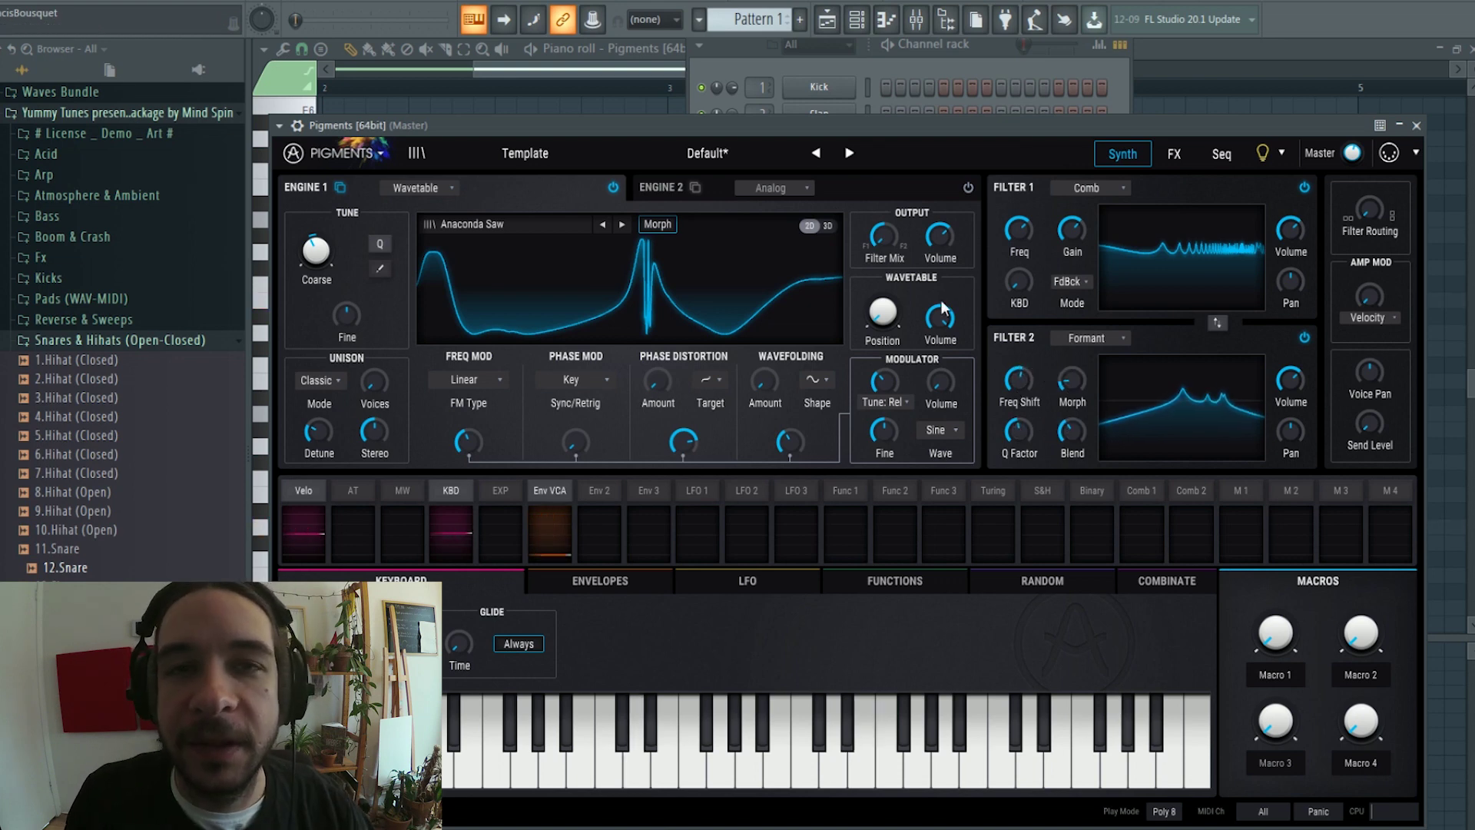
pyautogui.moveTo(1015, 377); pyautogui.dragTo(1014, 381)
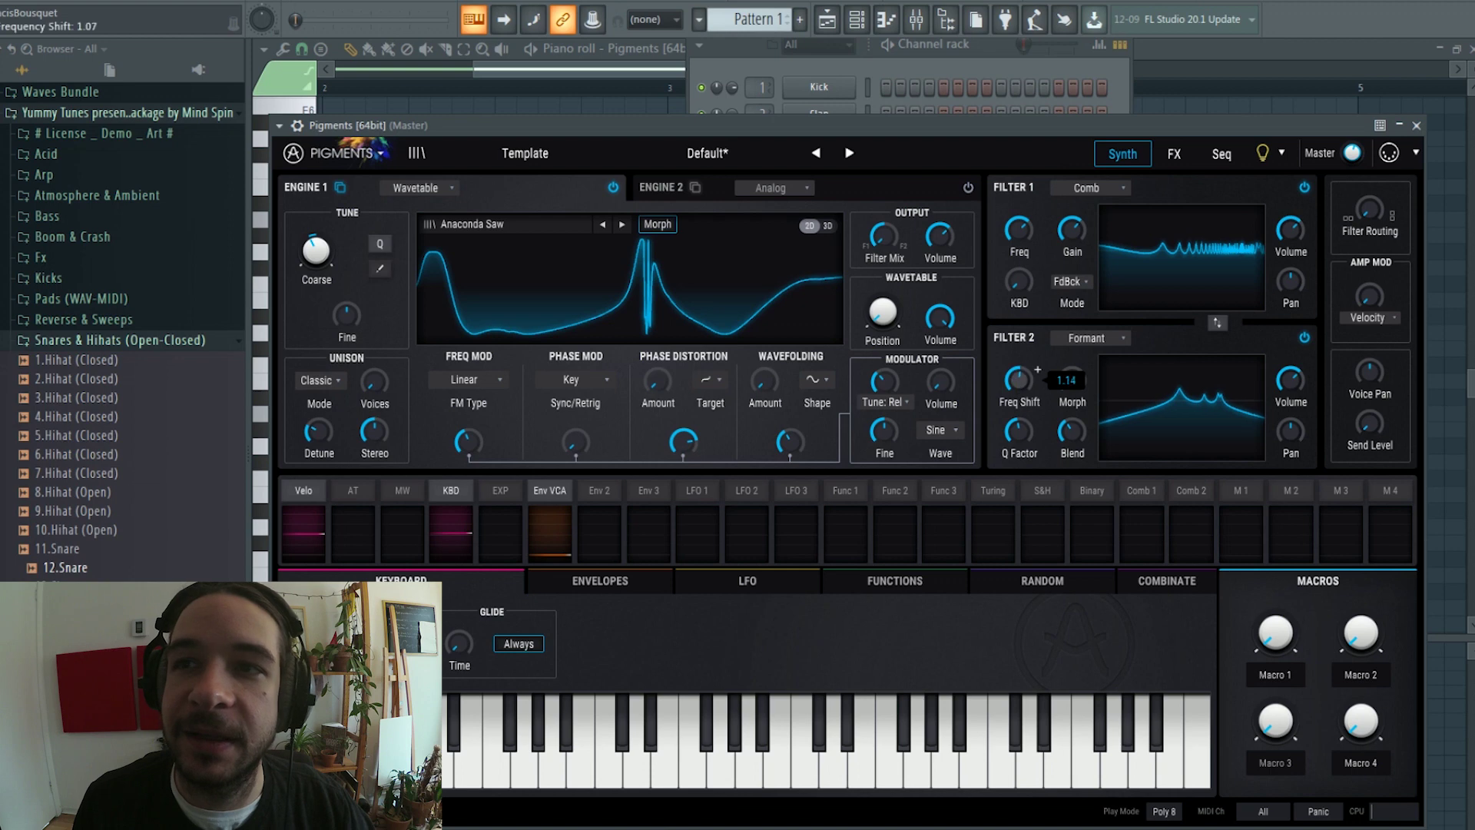
pyautogui.moveTo(1014, 382)
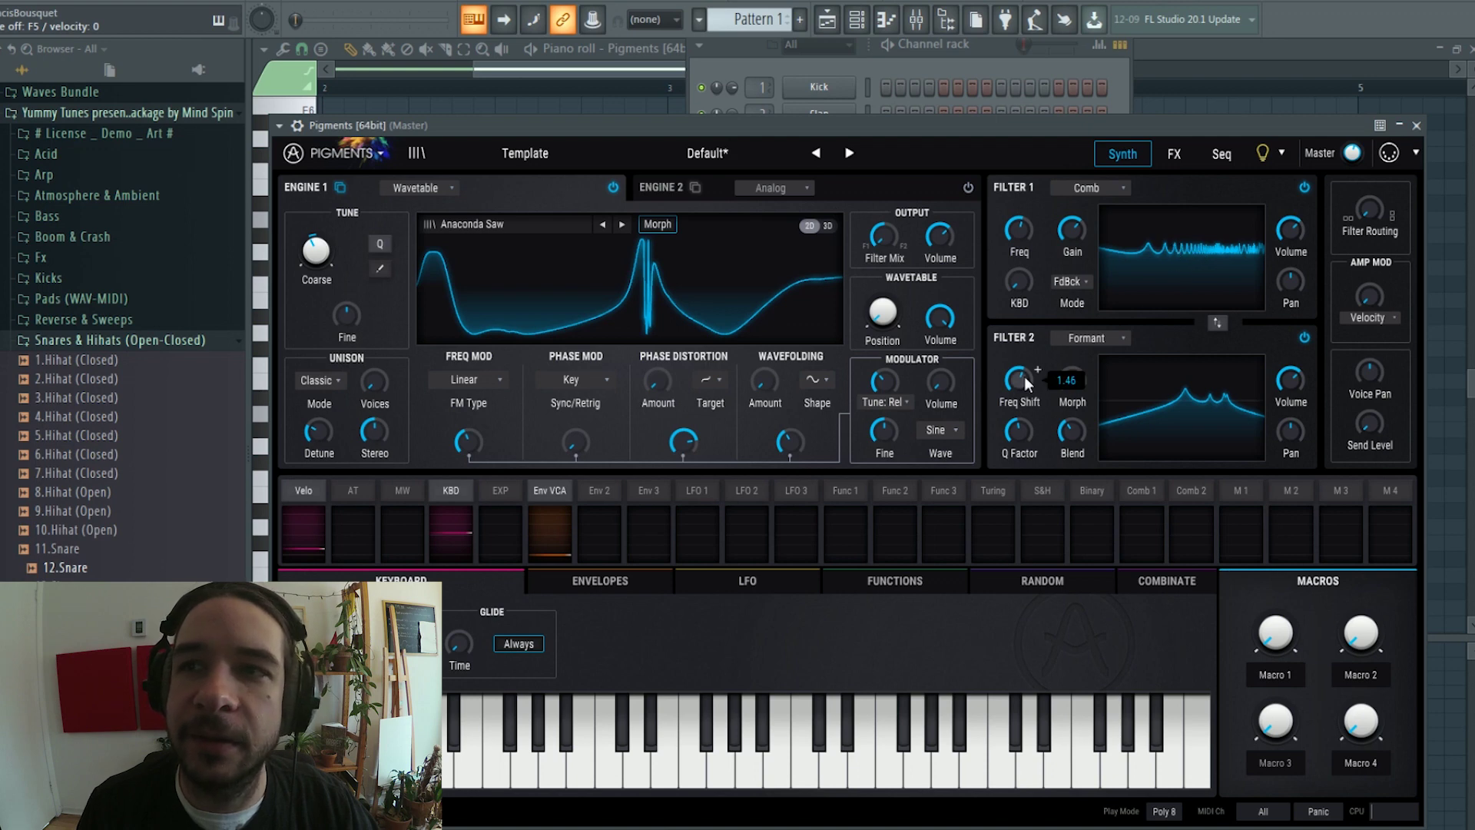
# - Lower Filter 2's frequency shift slightly and look through the envelope, LFO, function and random modulators
pyautogui.moveTo(1025, 376); pyautogui.dragTo(1025, 375)
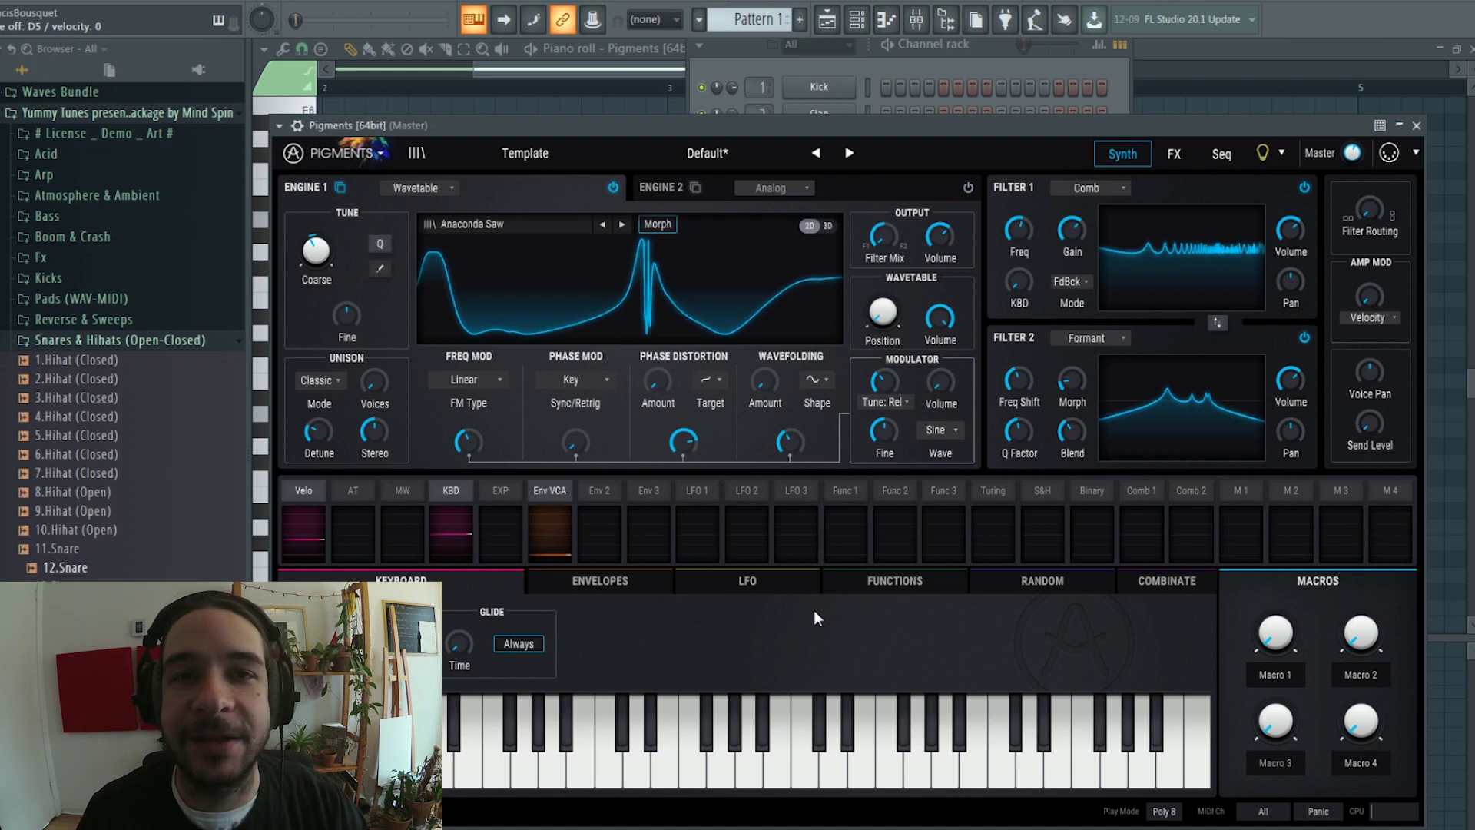
pyautogui.click(631, 584)
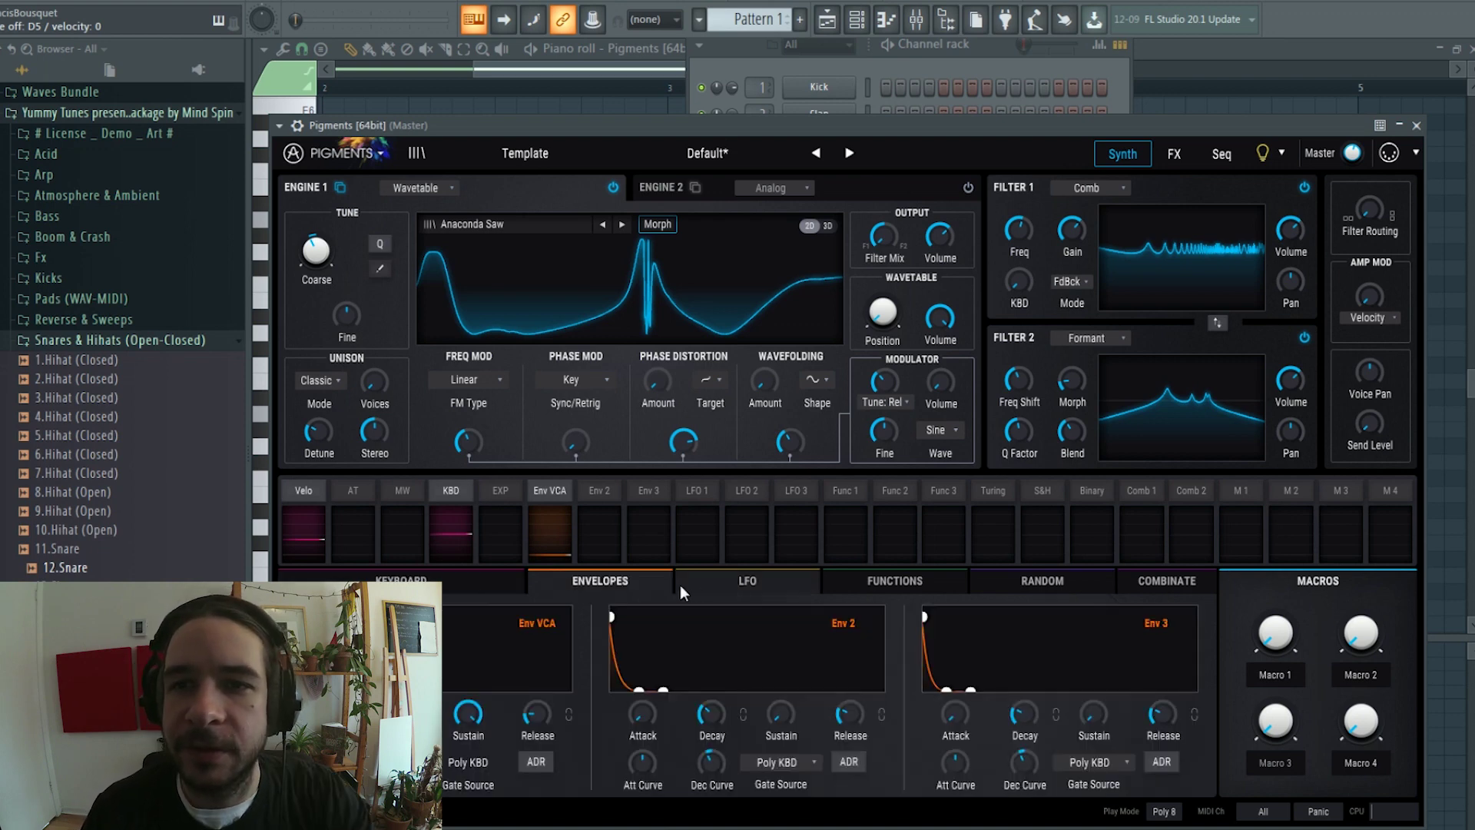
pyautogui.click(734, 586)
pyautogui.click(881, 582)
pyautogui.click(1028, 580)
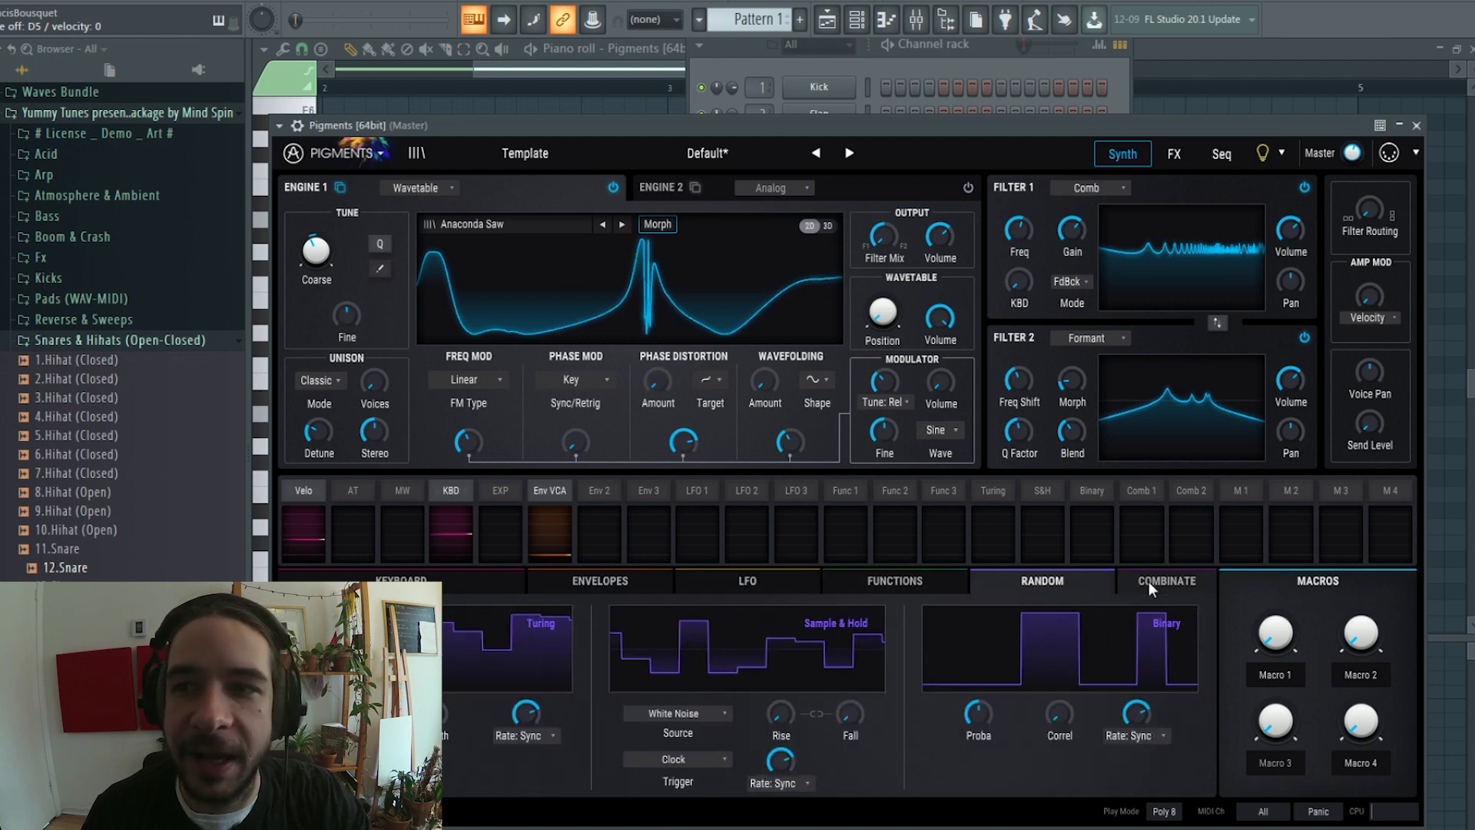
# - Show the envelopes and route Env 2 to Engine 1's wavetable position with a modulation amount of 0.85
pyautogui.click(629, 576)
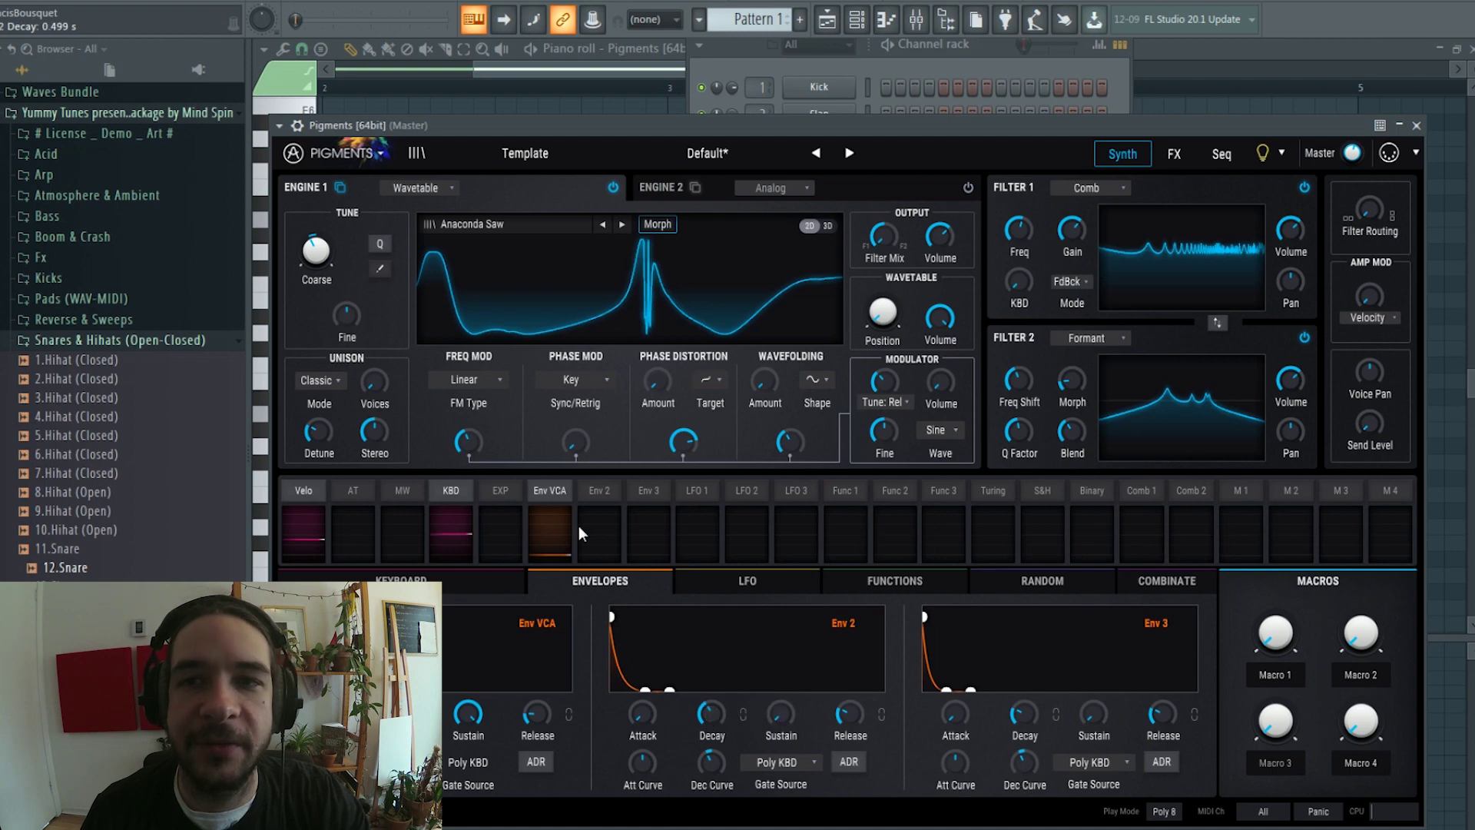
pyautogui.click(598, 492)
pyautogui.click(1399, 520)
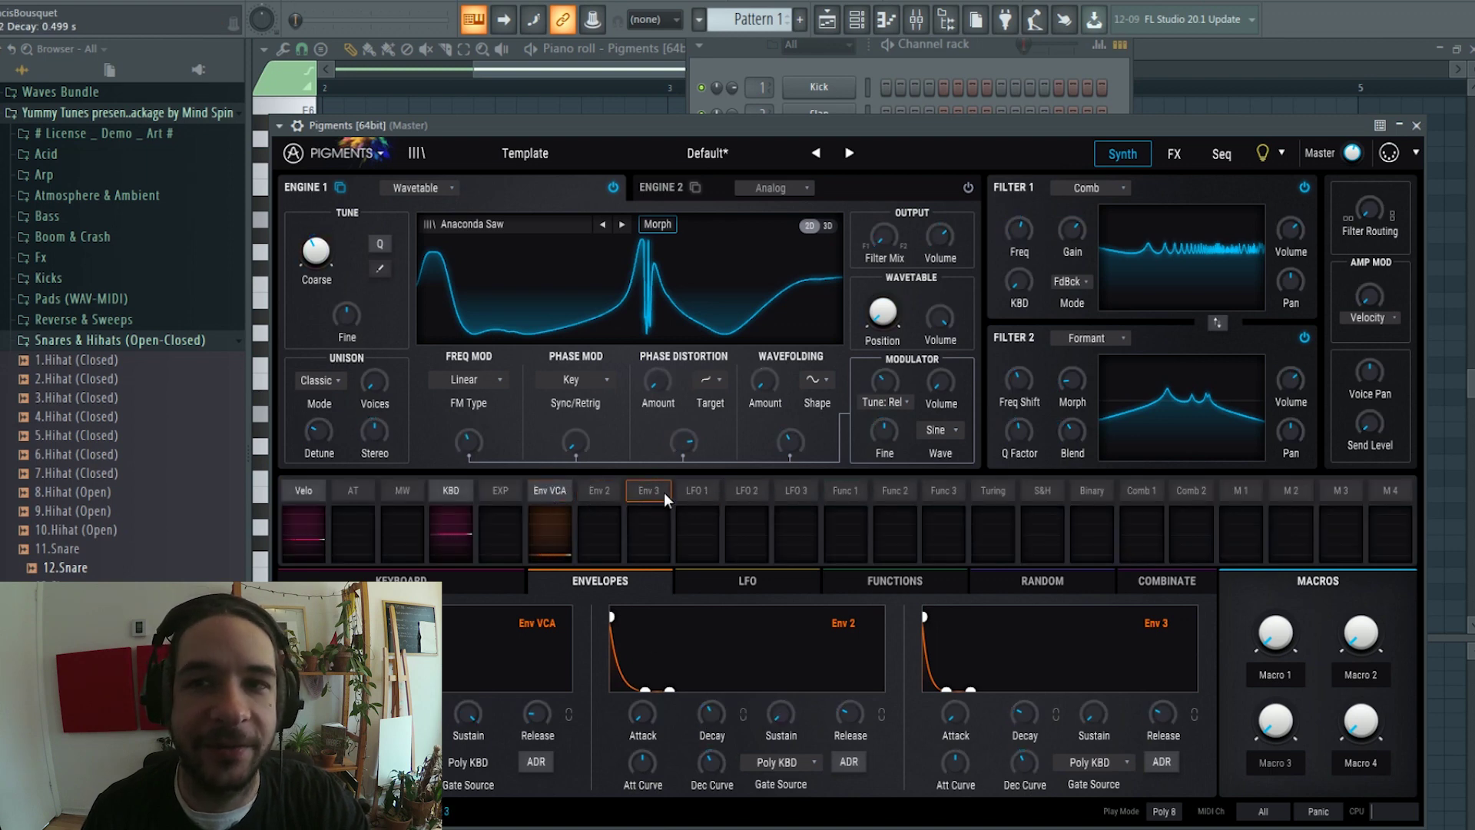
pyautogui.click(600, 491)
pyautogui.click(1401, 520)
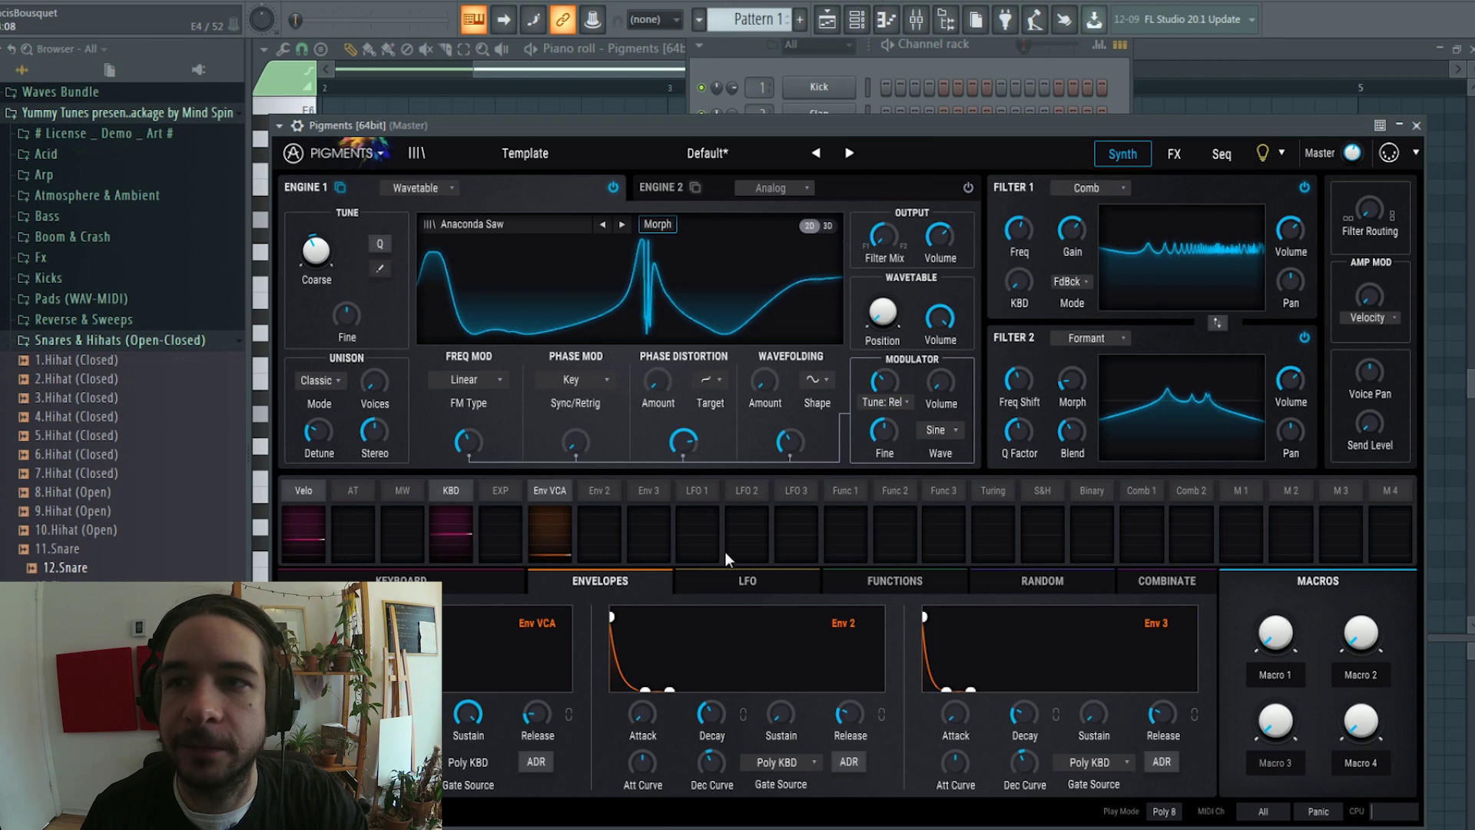
pyautogui.click(595, 492)
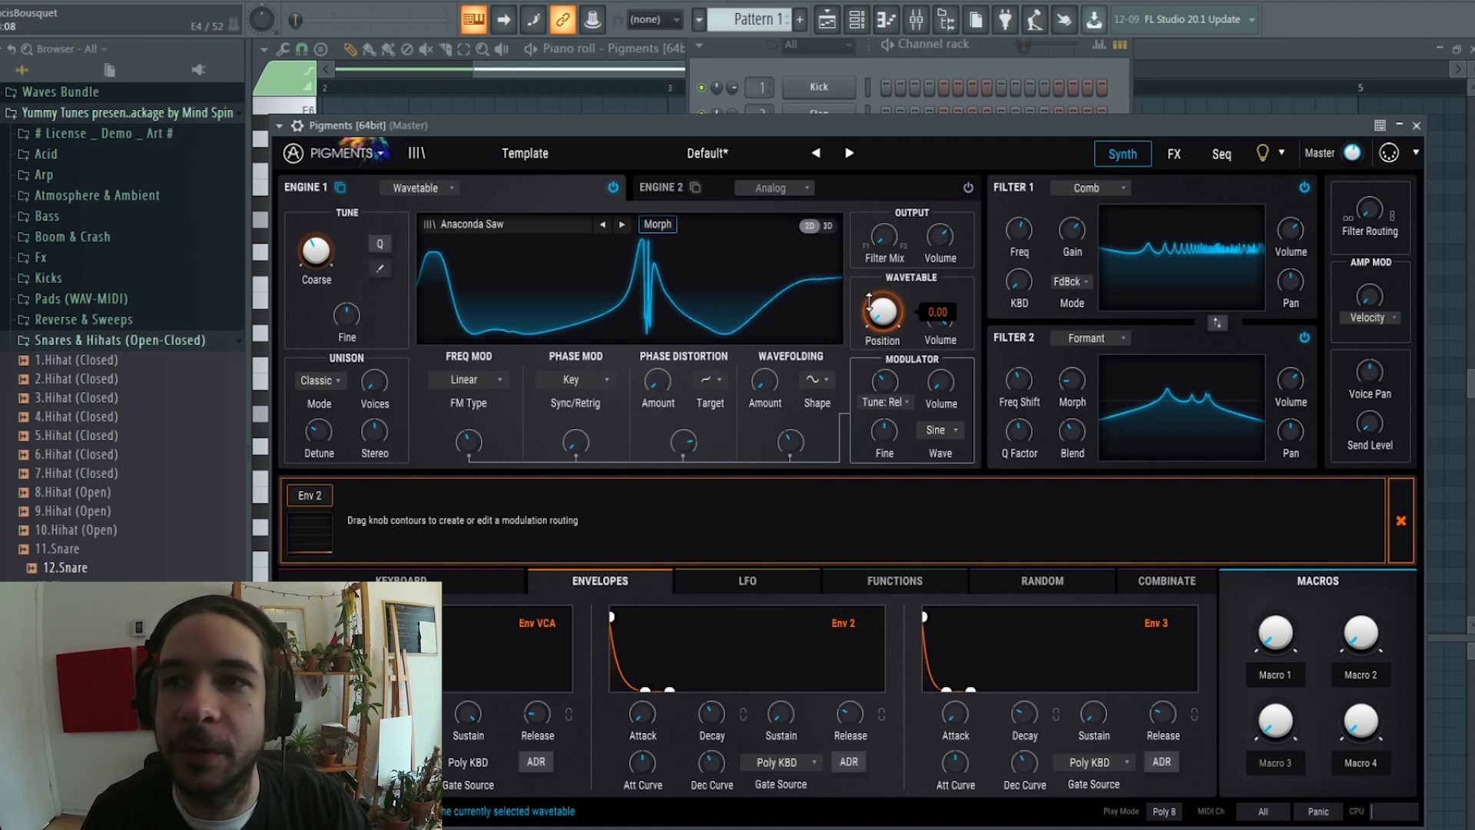
pyautogui.moveTo(869, 301); pyautogui.dragTo(869, 299)
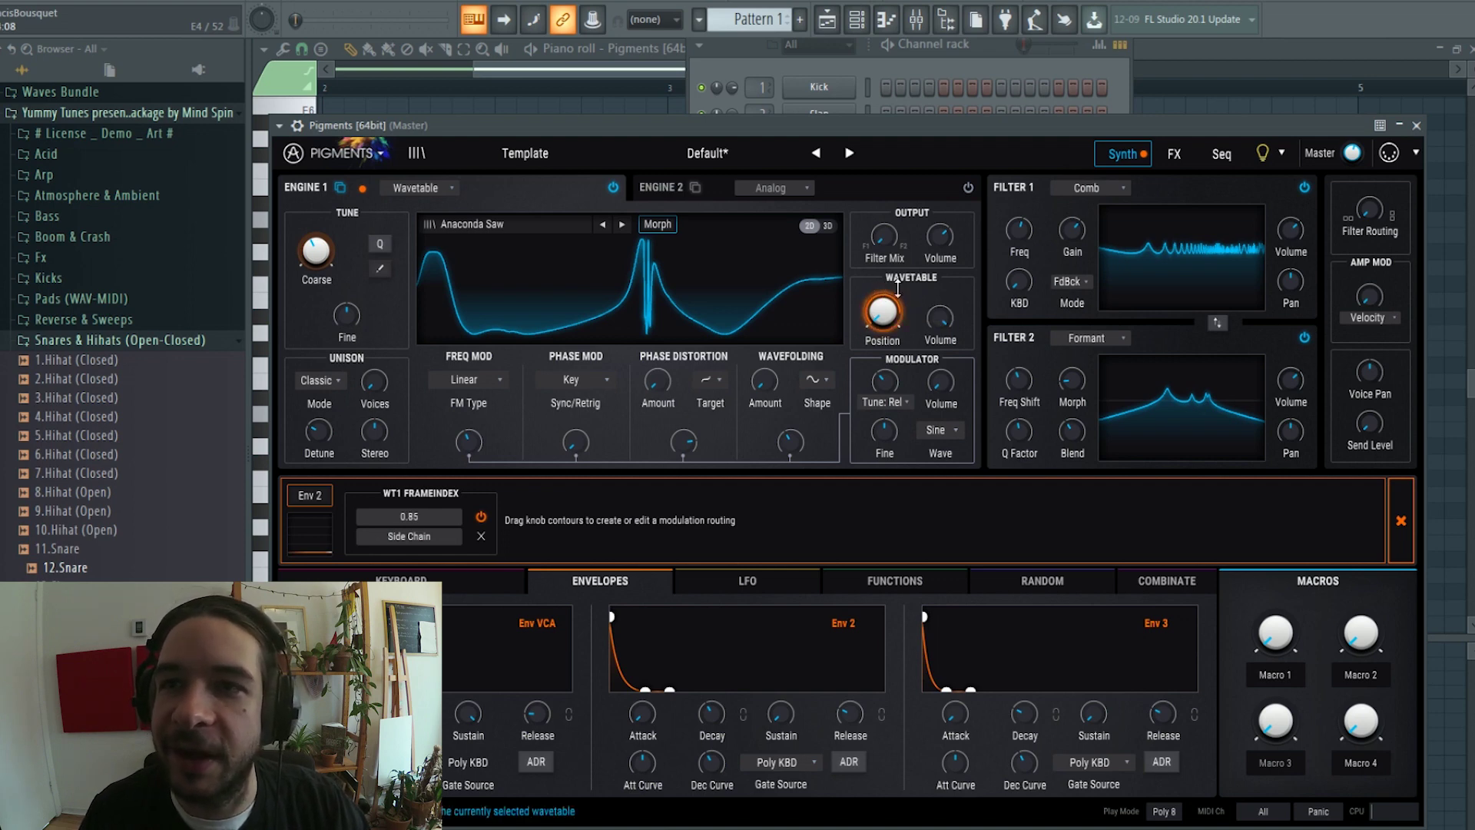
pyautogui.click(1402, 520)
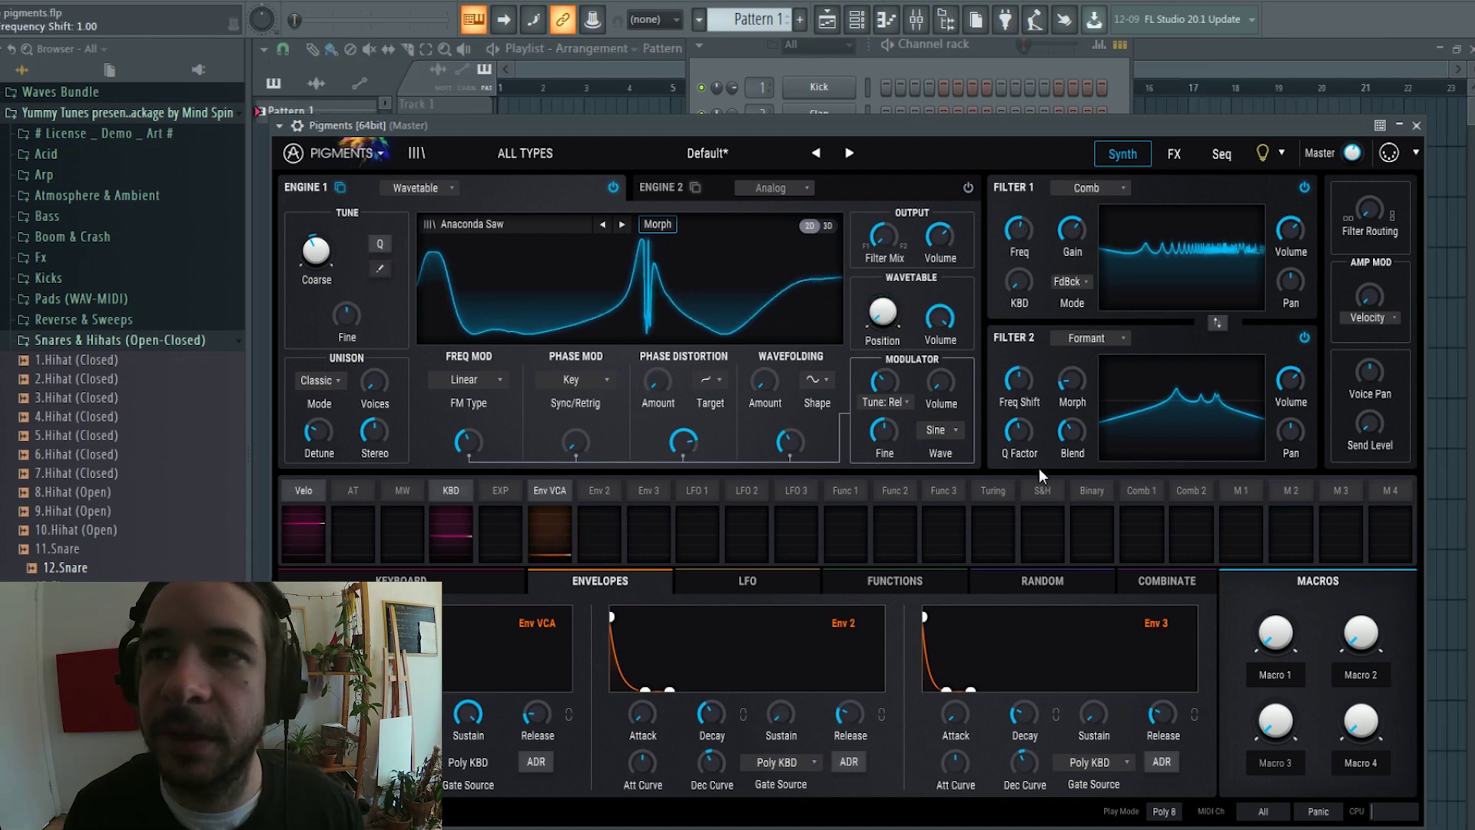
# - Show the random modulators and route Sample & Hold to Filter 2's Formant frequency shift with an amount of 0.32
pyautogui.click(1040, 492)
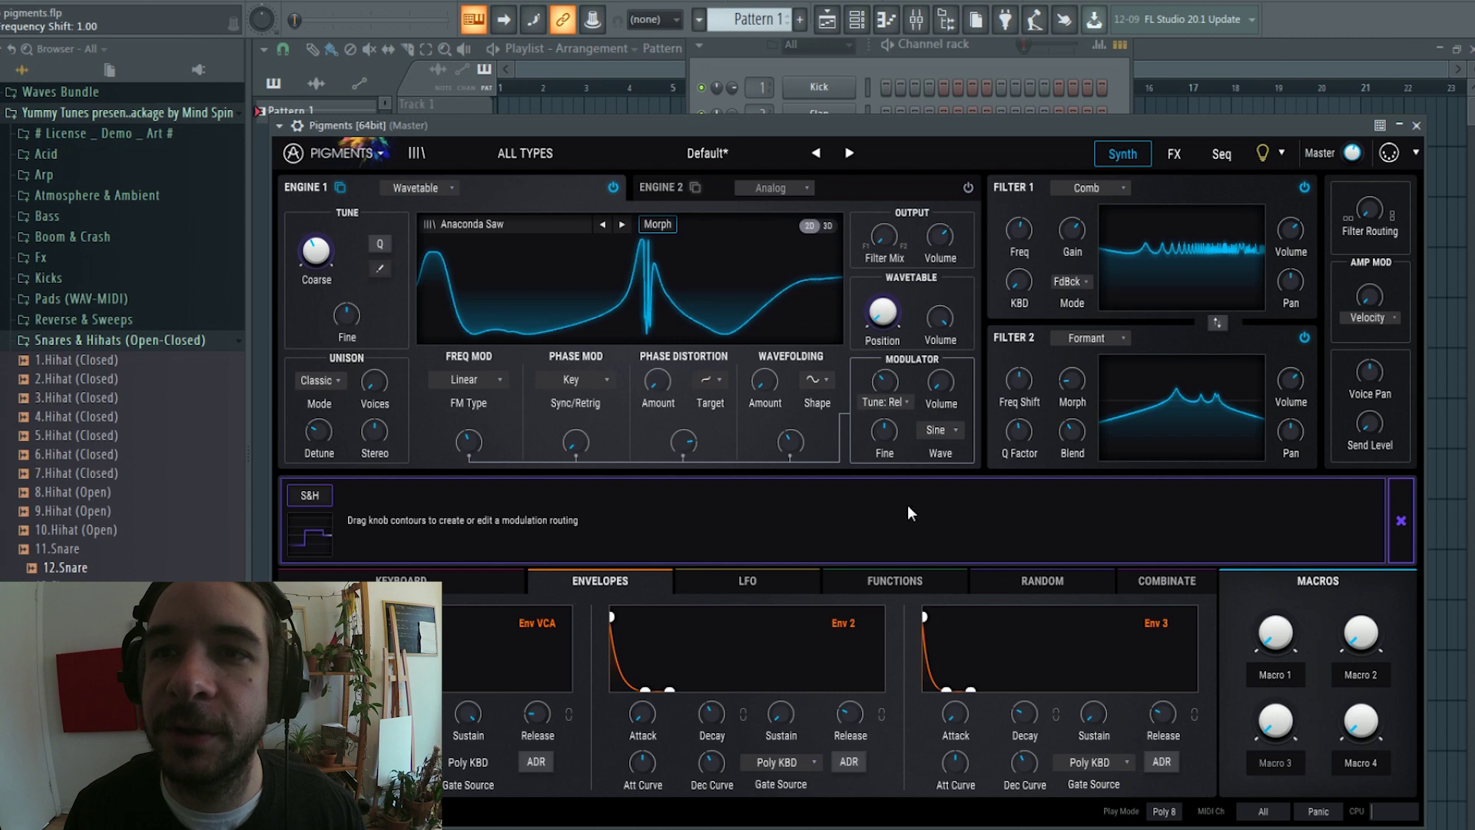
pyautogui.click(1399, 524)
pyautogui.click(1012, 581)
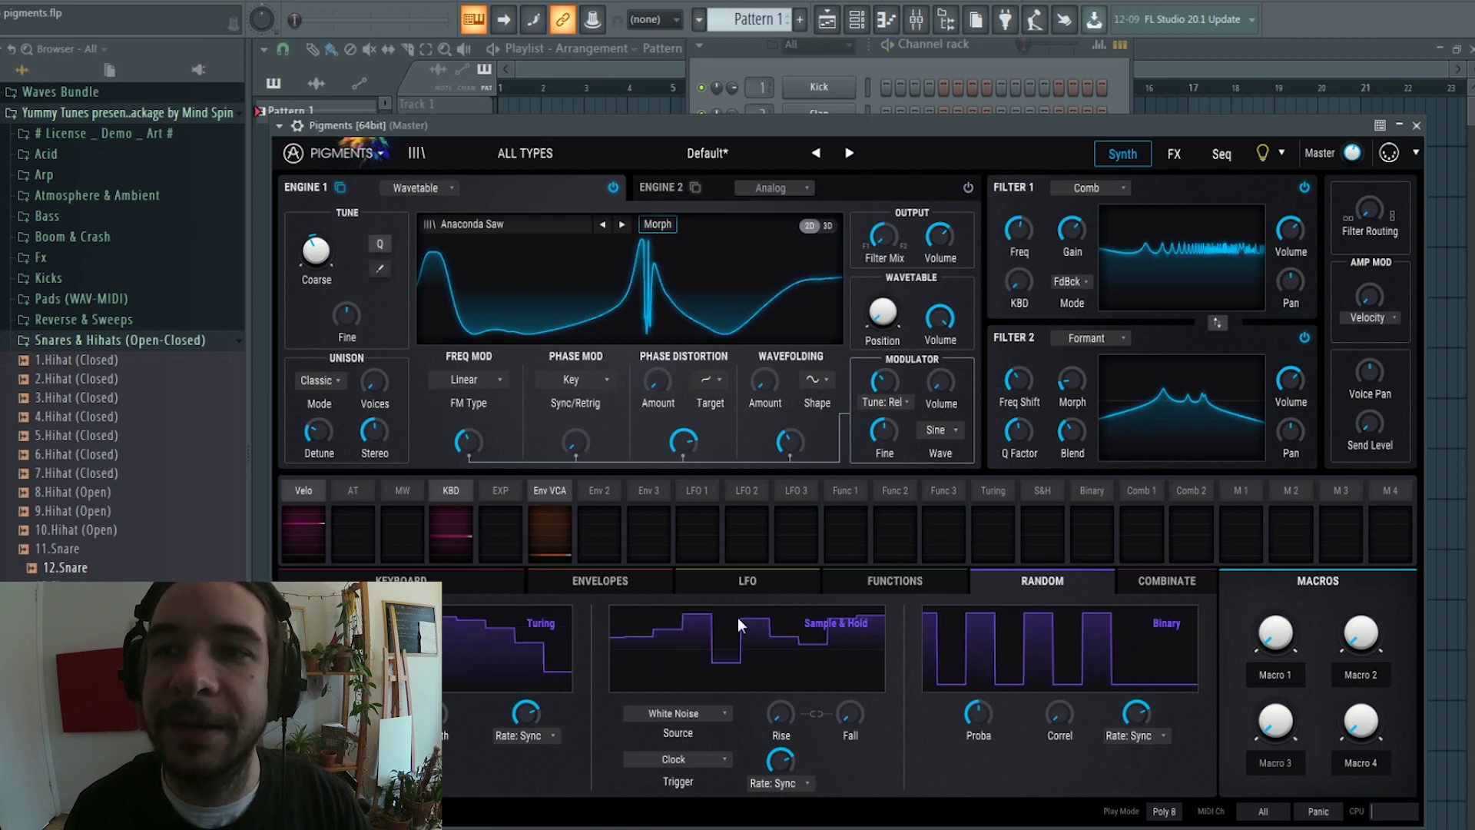
pyautogui.click(1042, 493)
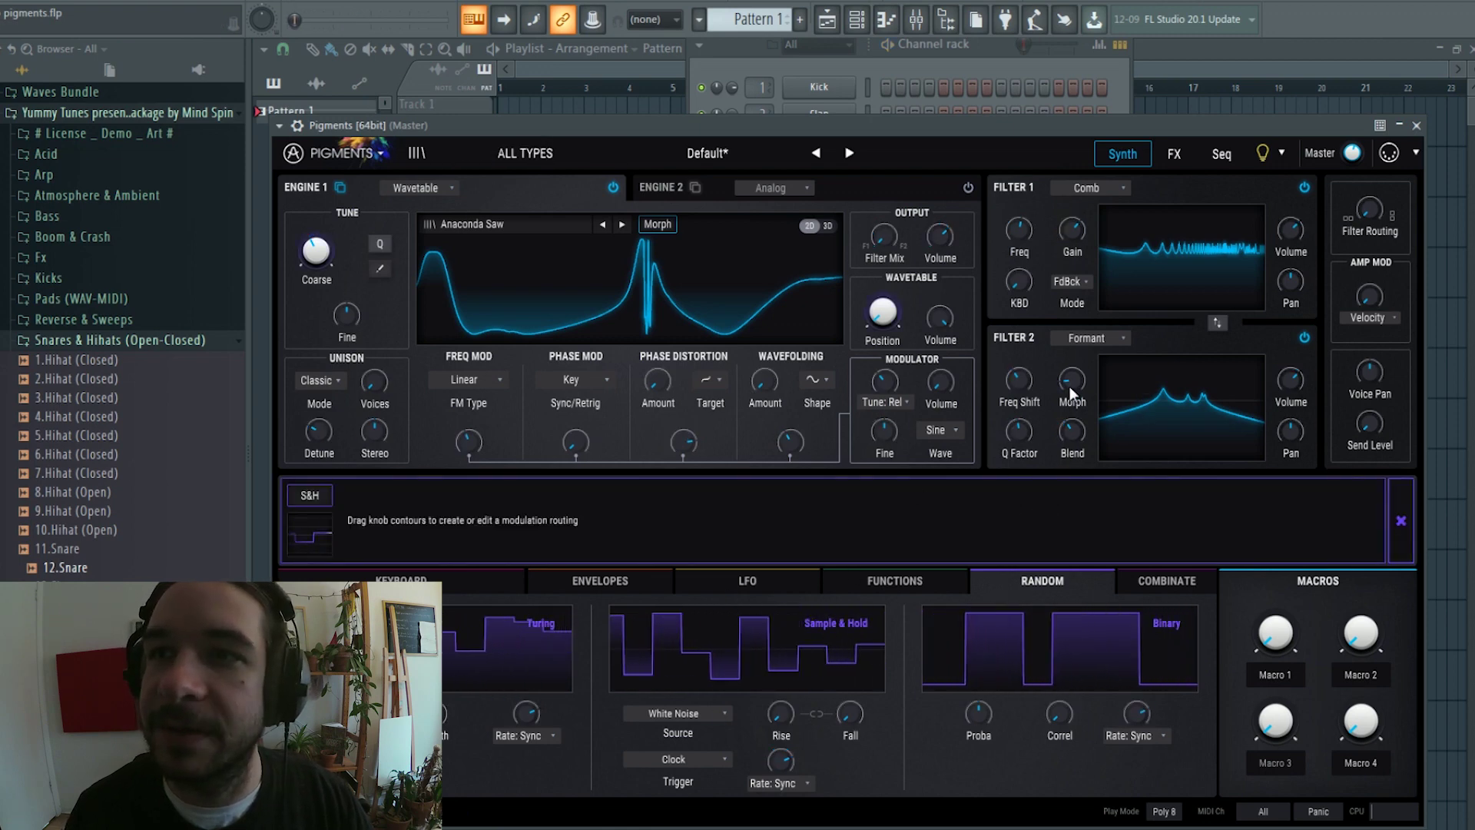
pyautogui.moveTo(1011, 371); pyautogui.dragTo(1011, 336)
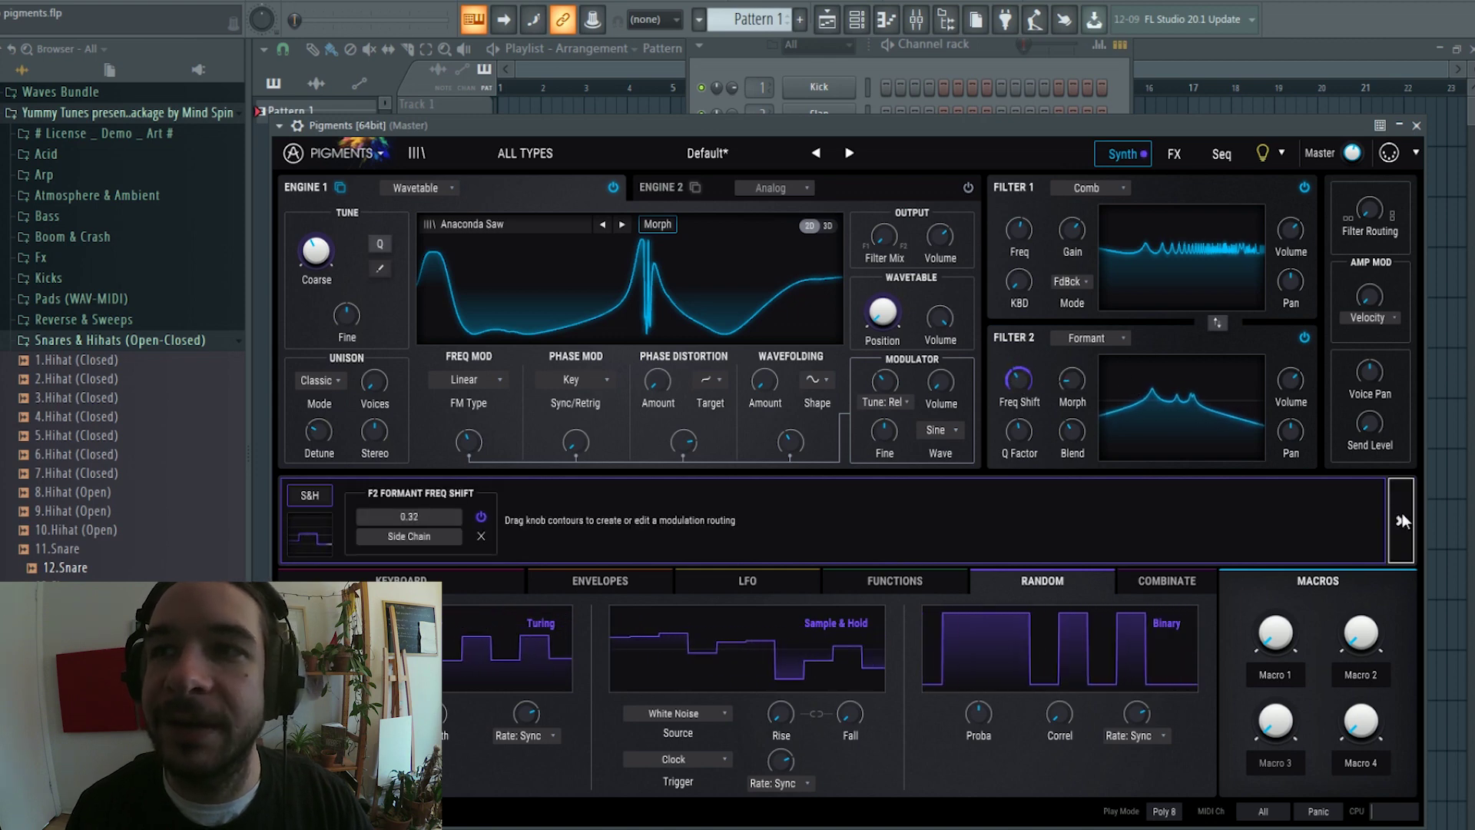
pyautogui.click(1401, 519)
# - Adjust Filter 2's base frequency shift, finishing at about 1.26, and set the Sample & Hold sync rate to 1/16
pyautogui.moveTo(1013, 381)
pyautogui.mouseDown()
pyautogui.moveTo(1013, 349)
pyautogui.moveTo(1013, 372)
pyautogui.mouseUp()
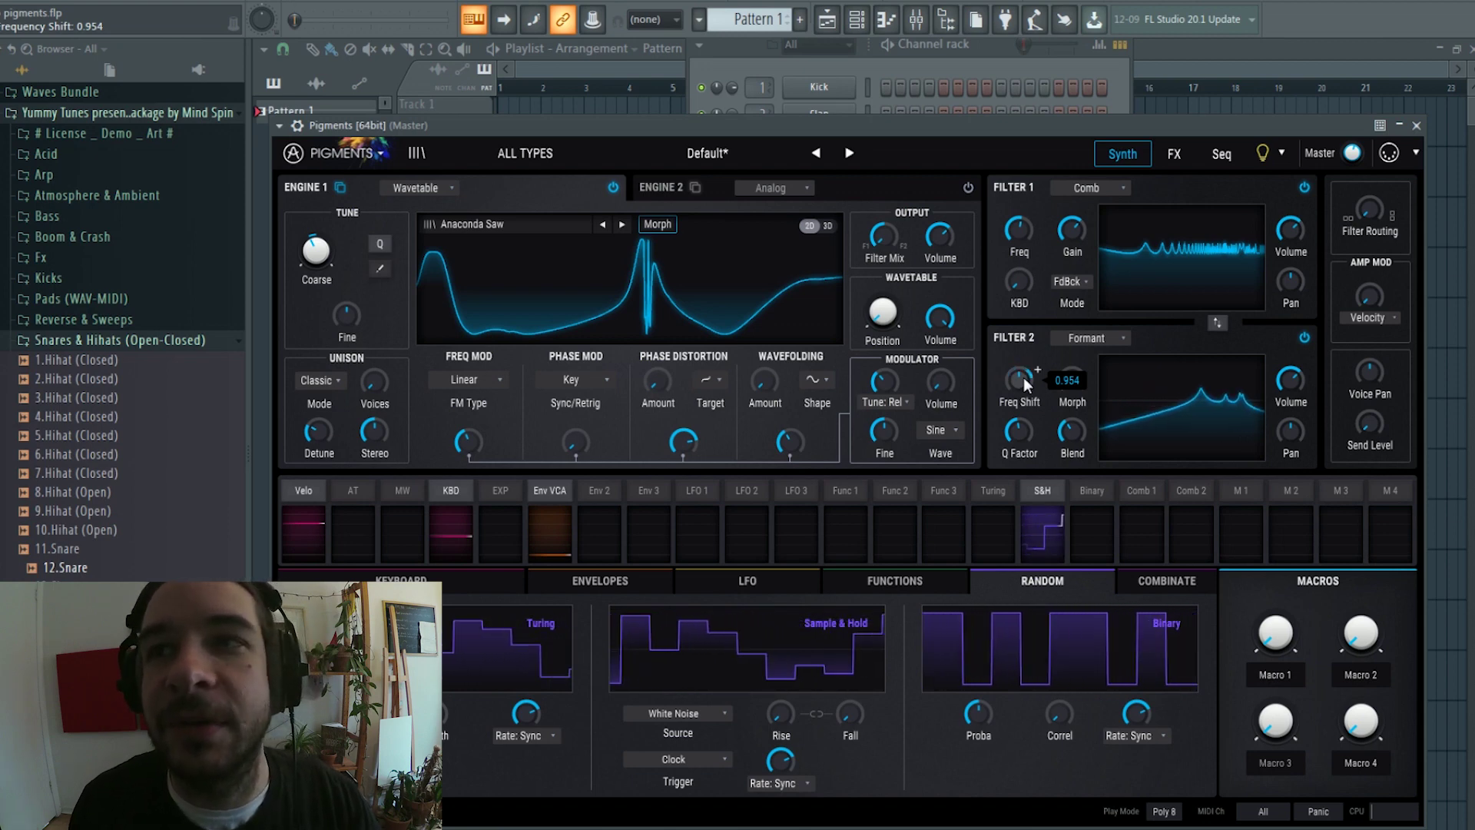
pyautogui.moveTo(1023, 378); pyautogui.dragTo(1024, 330)
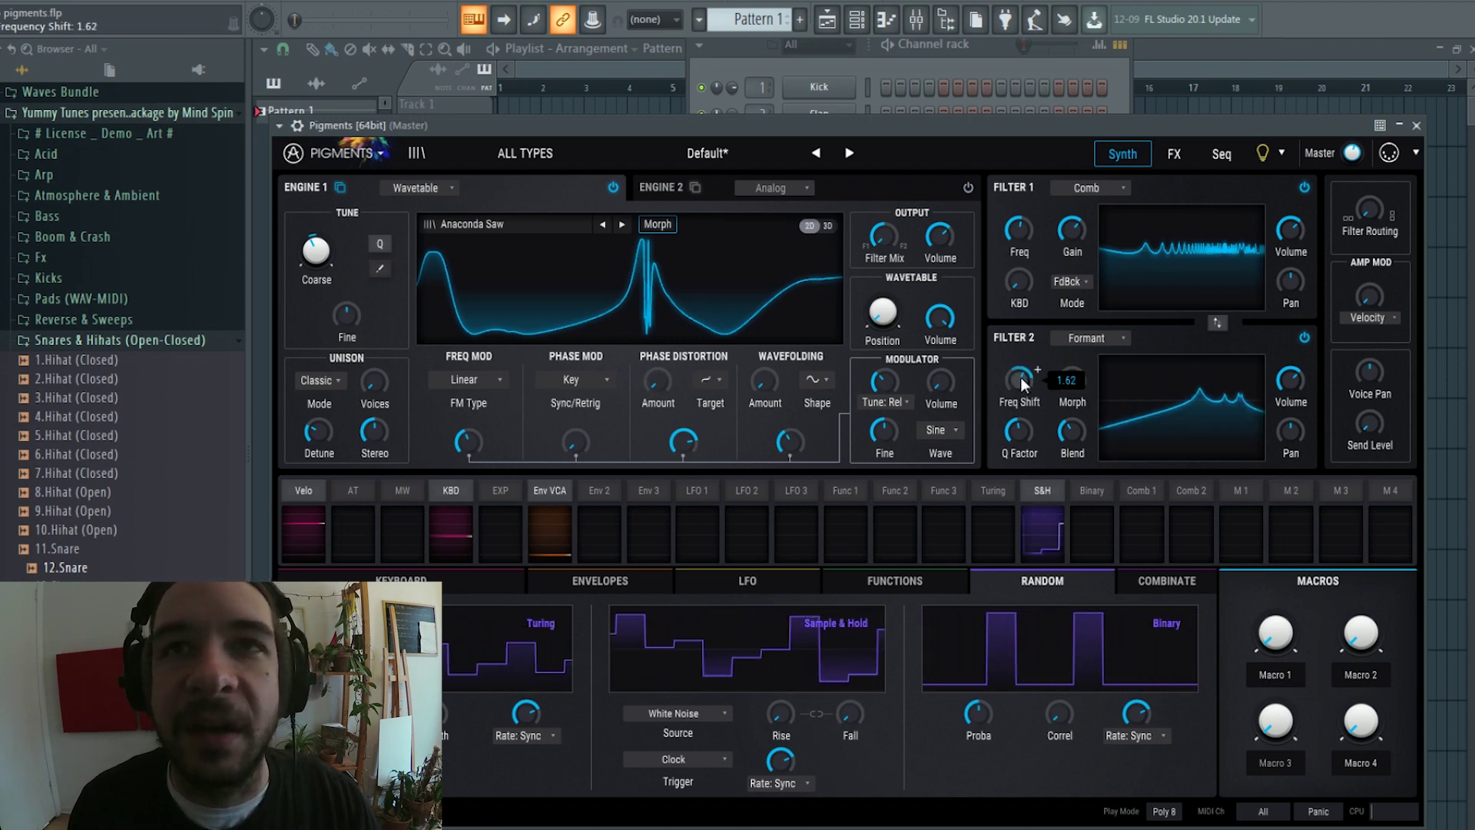
pyautogui.moveTo(1018, 384); pyautogui.dragTo(1018, 413)
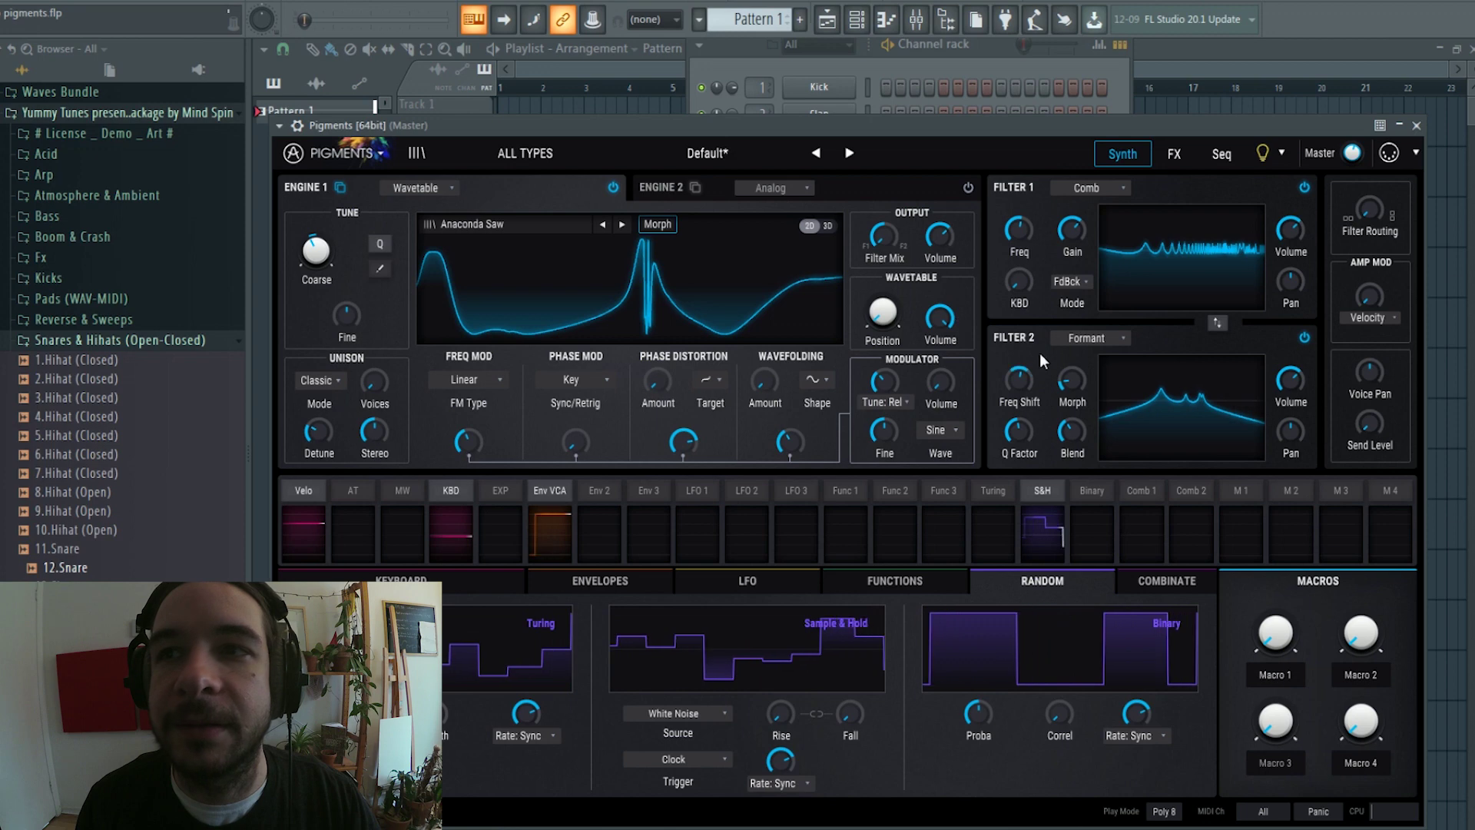
pyautogui.moveTo(1026, 380); pyautogui.dragTo(1028, 350)
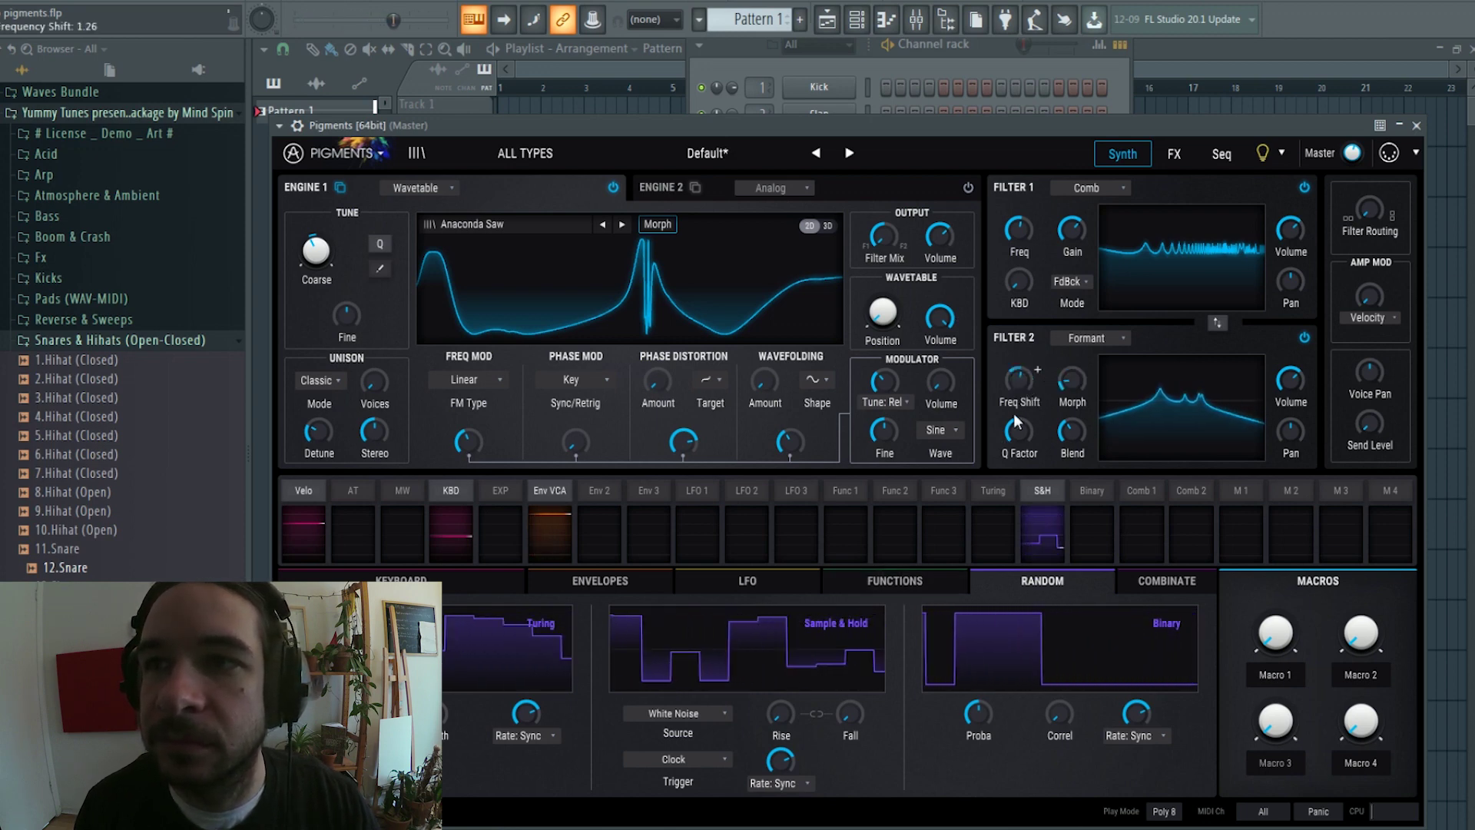
pyautogui.moveTo(782, 760); pyautogui.dragTo(782, 750)
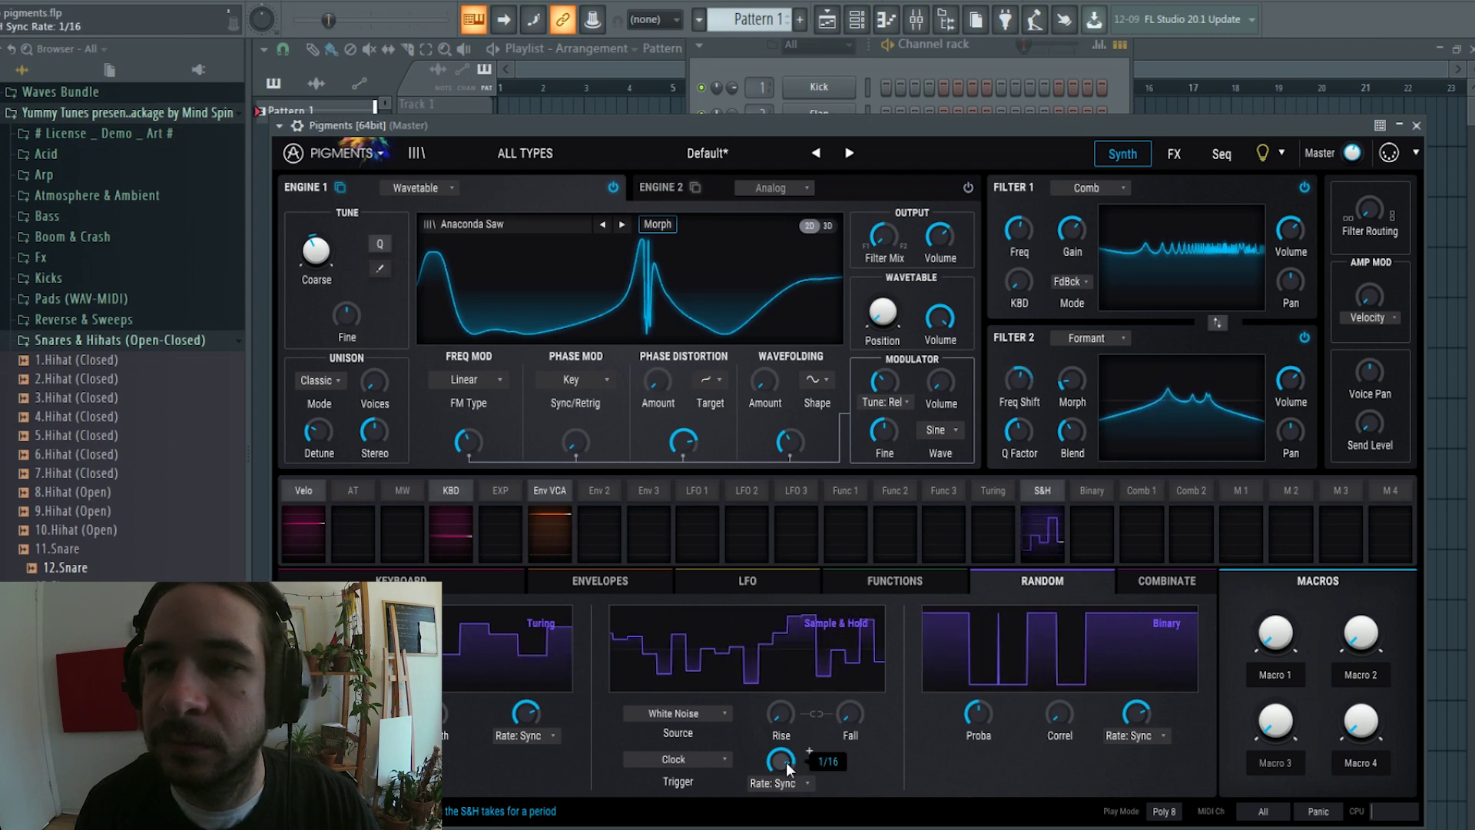
# - Adjust the Comb filter's frequency during playback and set its gain to about 0.669
pyautogui.moveTo(1026, 230); pyautogui.dragTo(1027, 224)
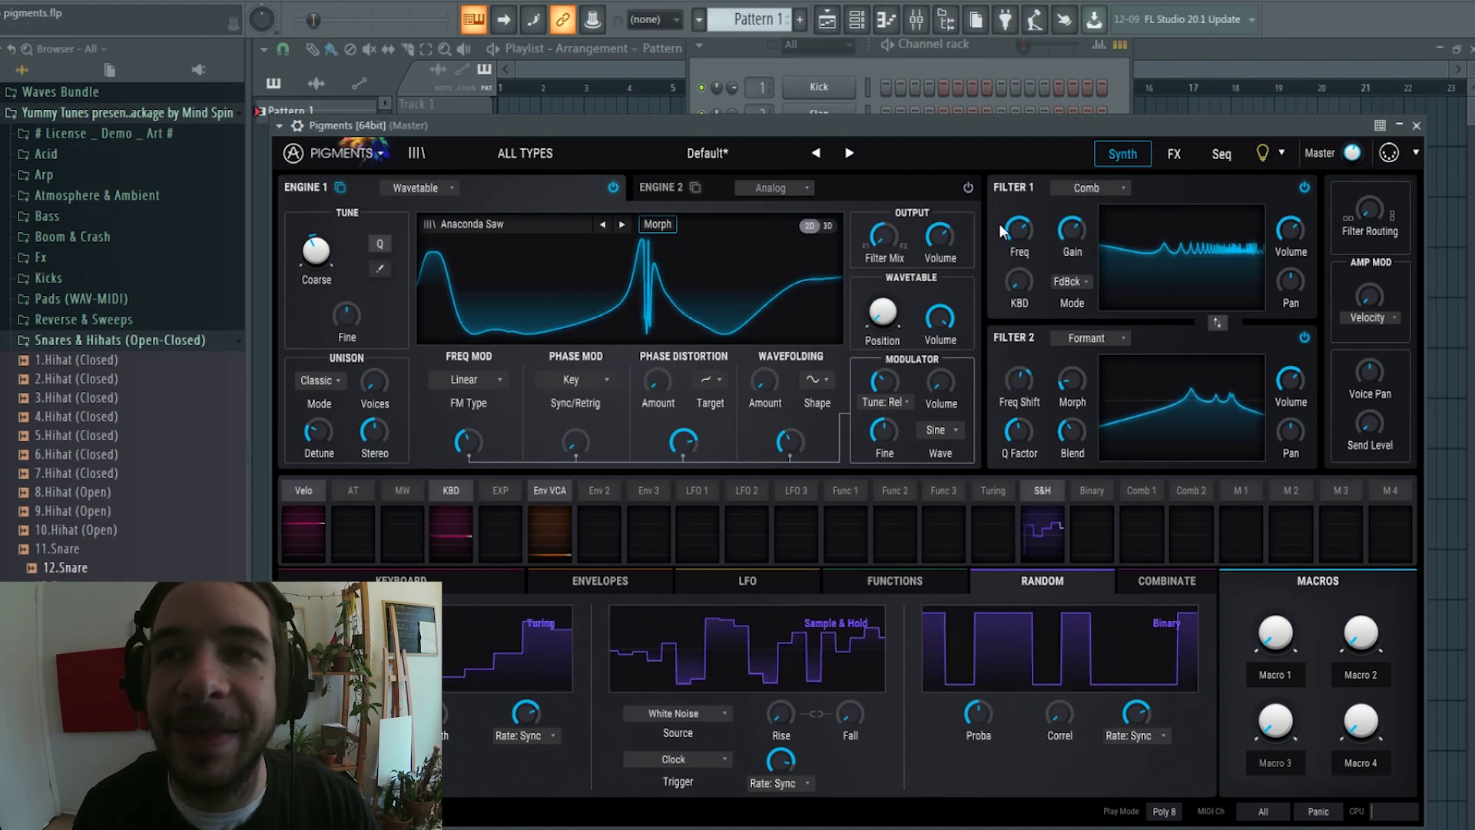
pyautogui.click(353, 3)
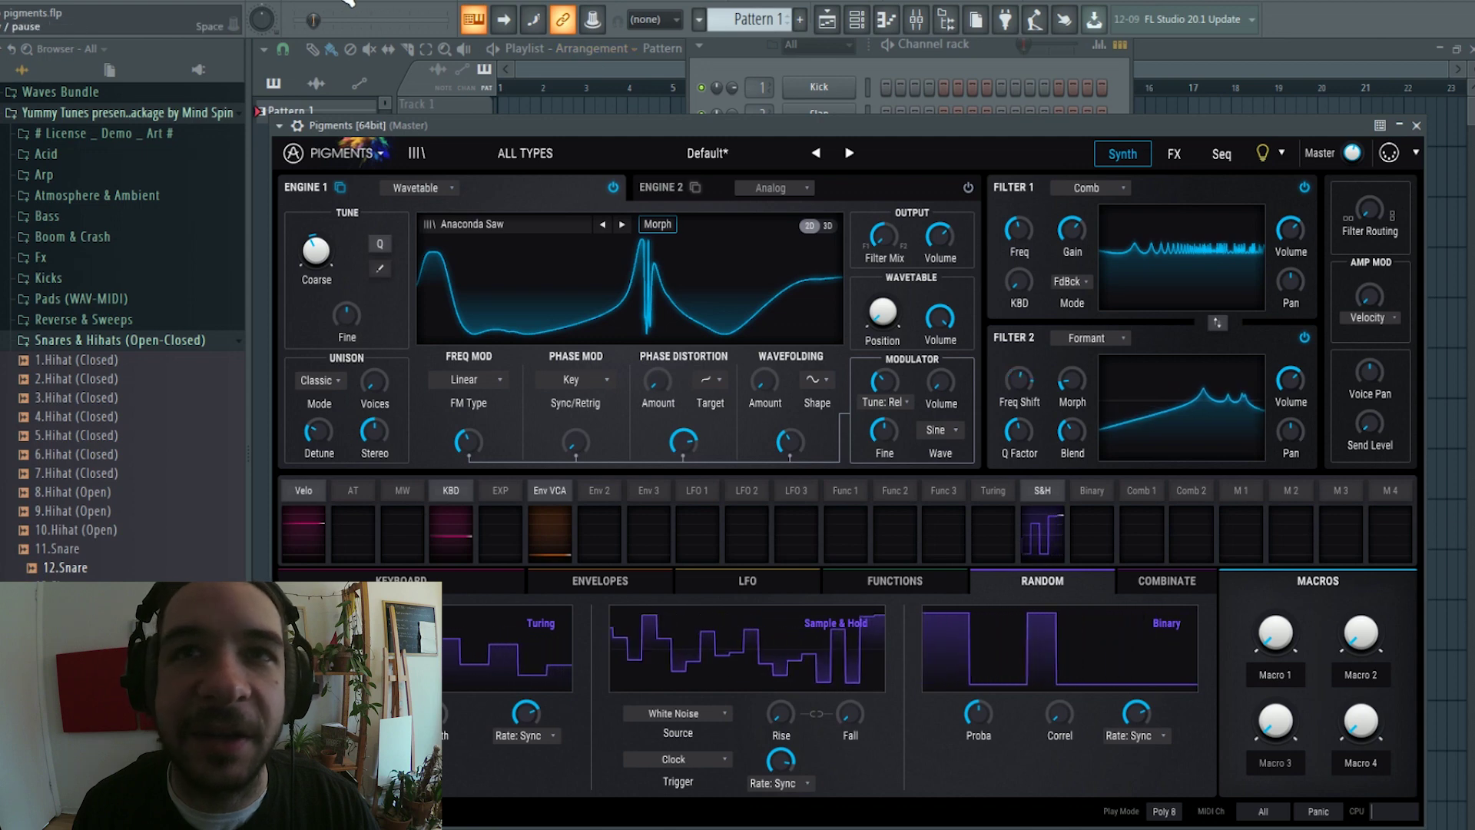
pyautogui.moveTo(1016, 234); pyautogui.dragTo(1017, 187)
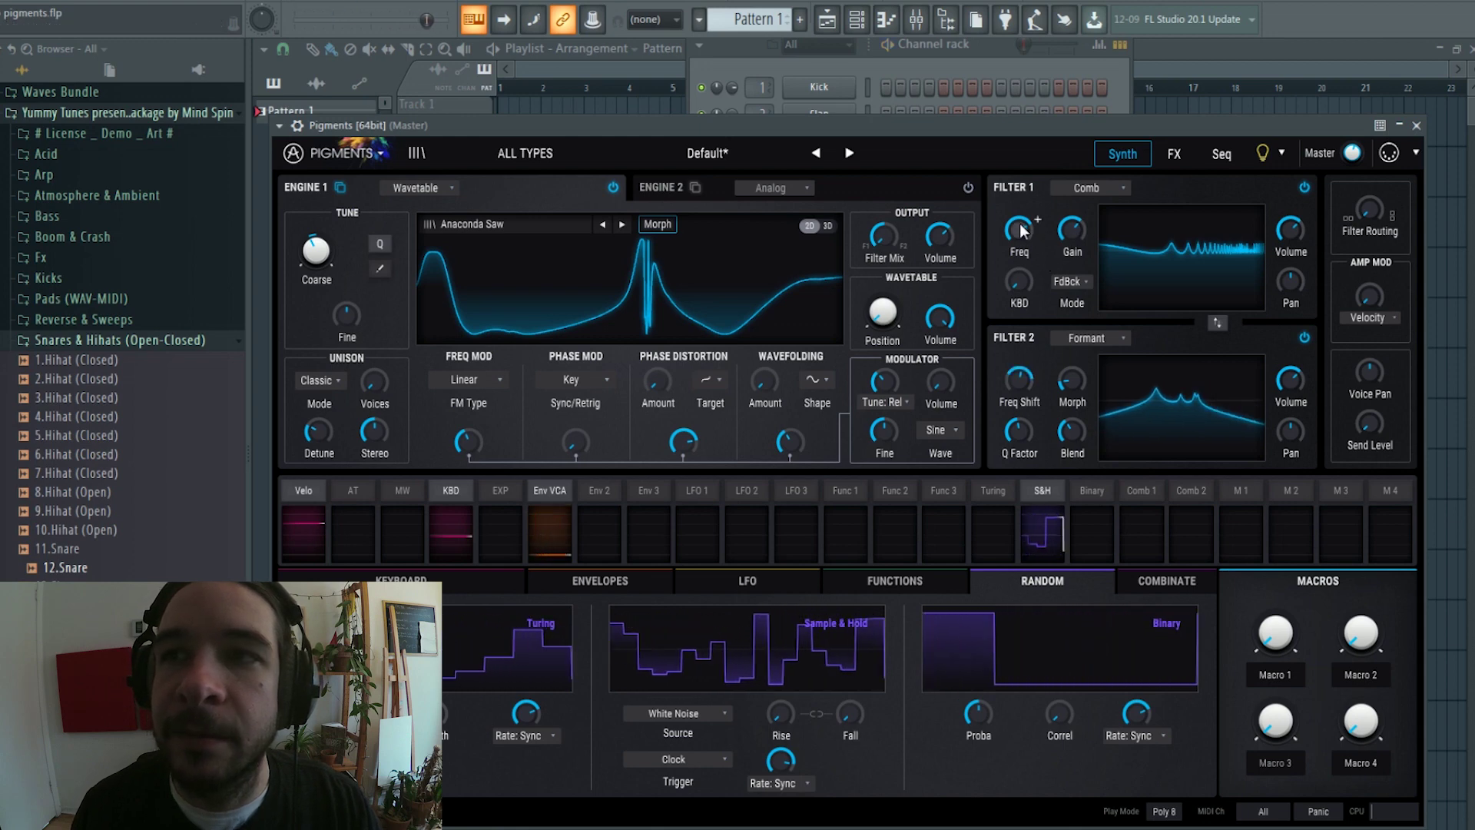
pyautogui.moveTo(1020, 218); pyautogui.dragTo(1018, 228)
pyautogui.scroll(1, 1066, 230)
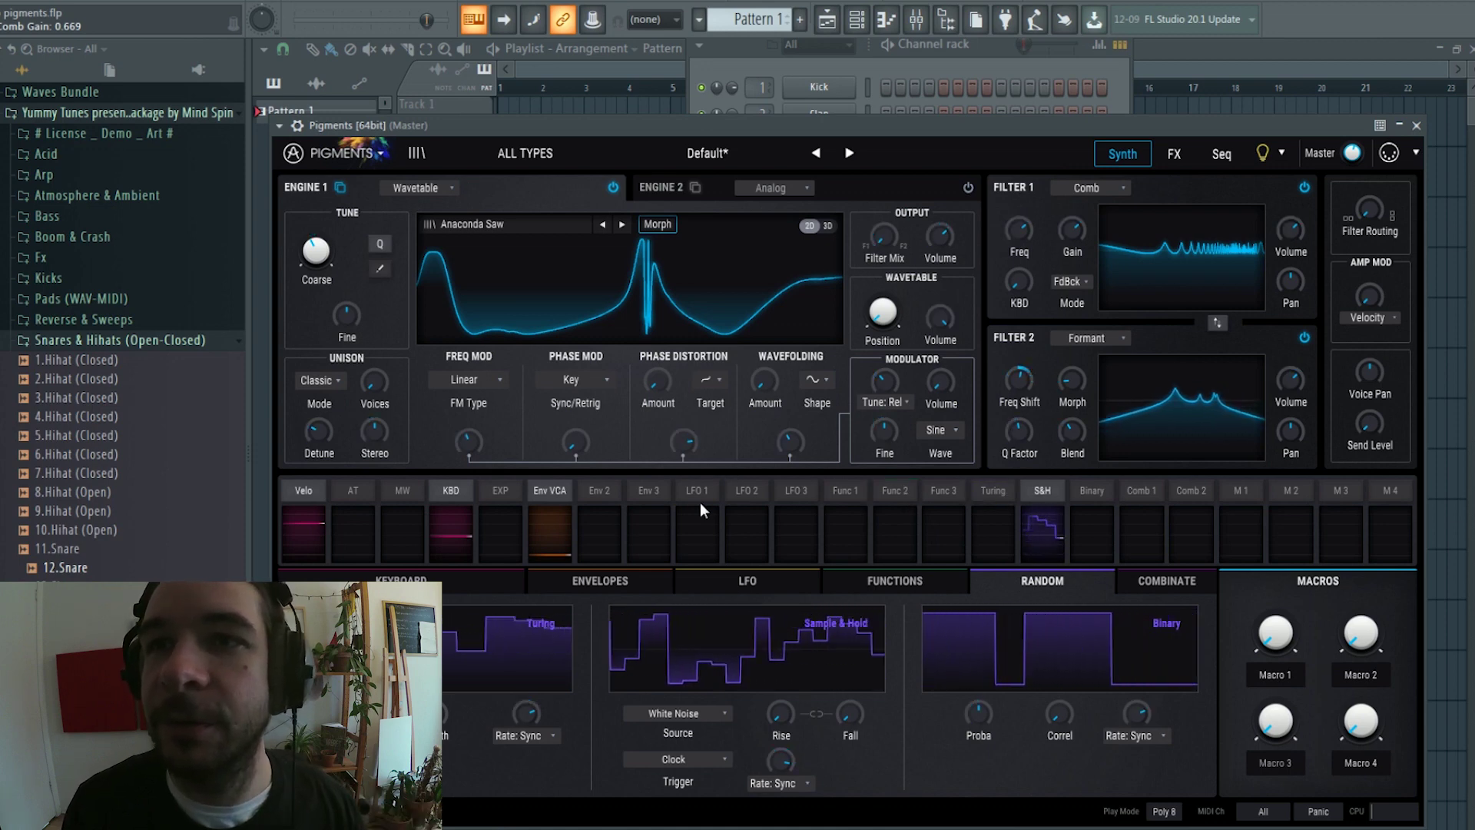
# - Set Engine 1's output volume to -70.0 dB and route Function 1 to it with an amount of 0.83
pyautogui.click(898, 581)
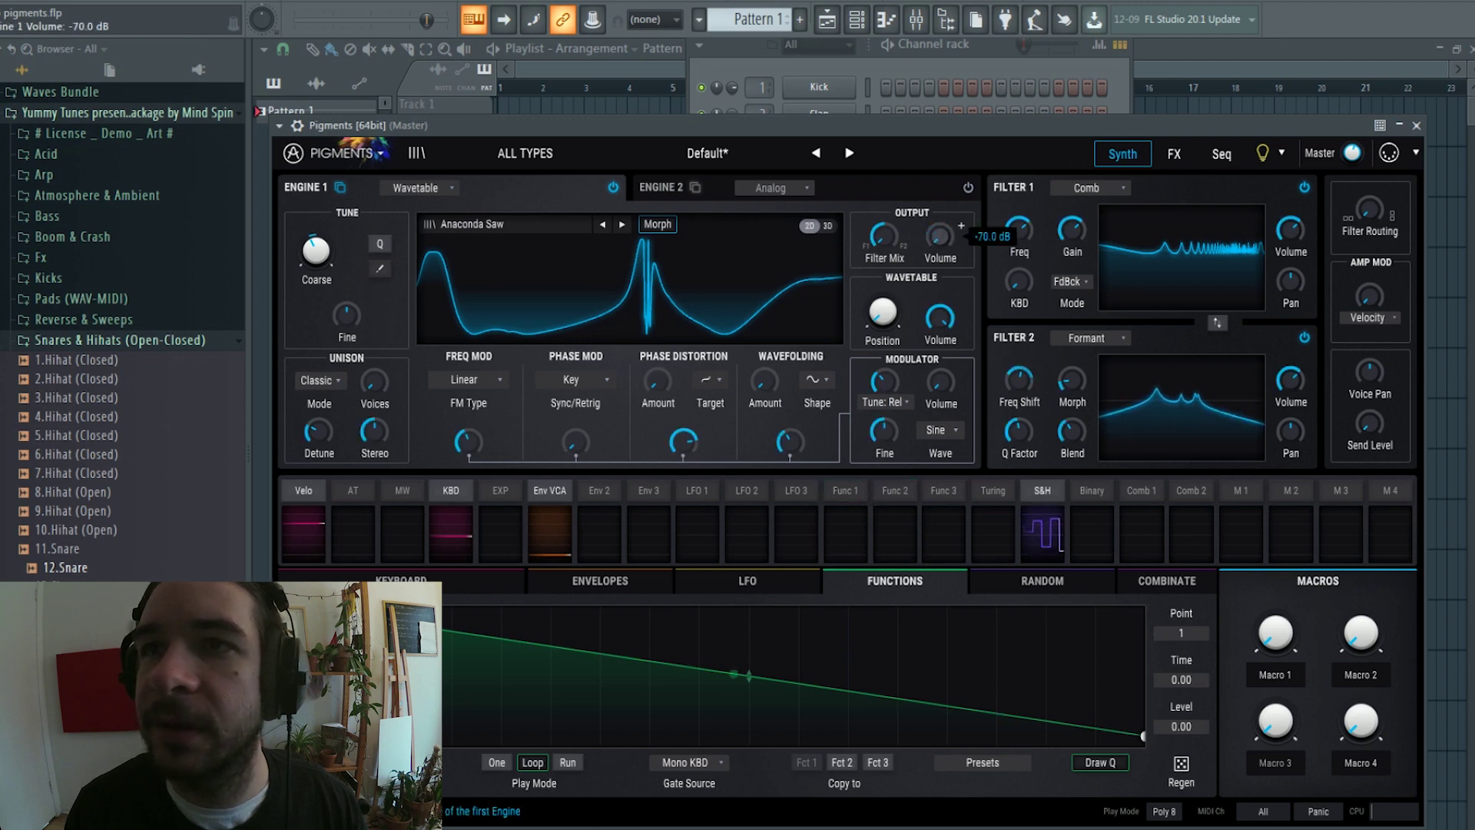
pyautogui.click(849, 490)
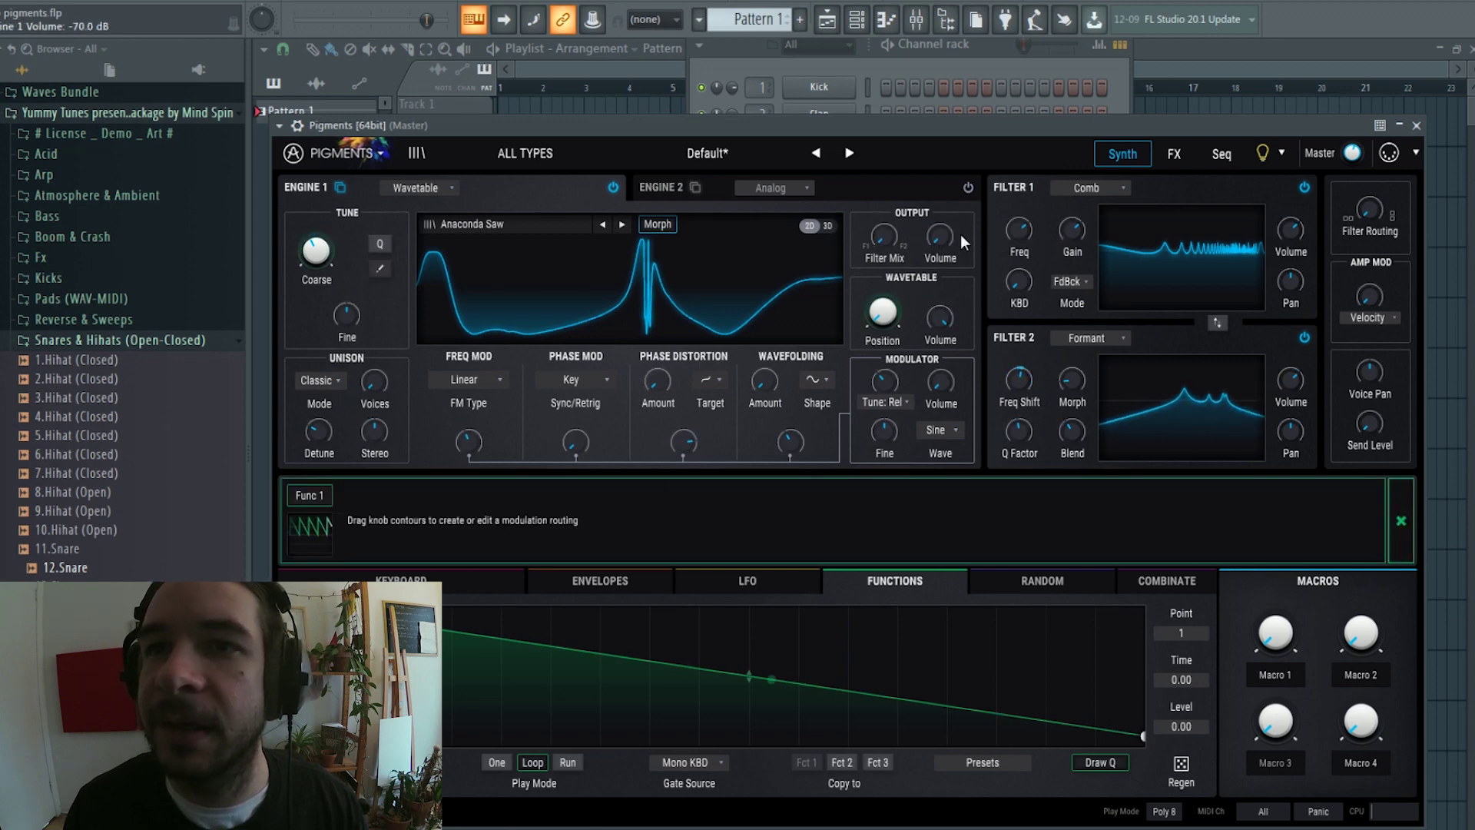
pyautogui.moveTo(938, 236); pyautogui.dragTo(938, 160)
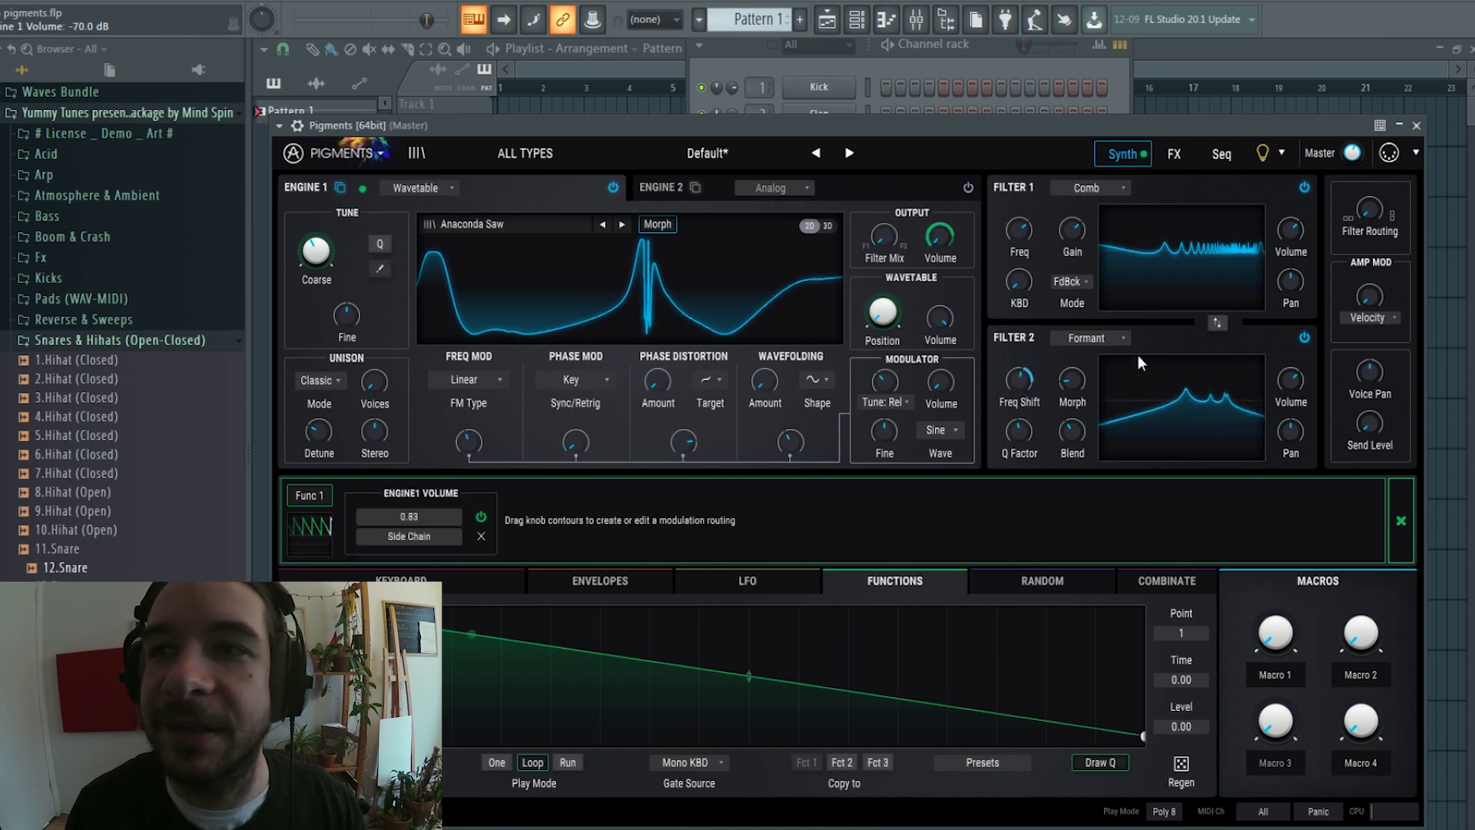
pyautogui.click(1399, 520)
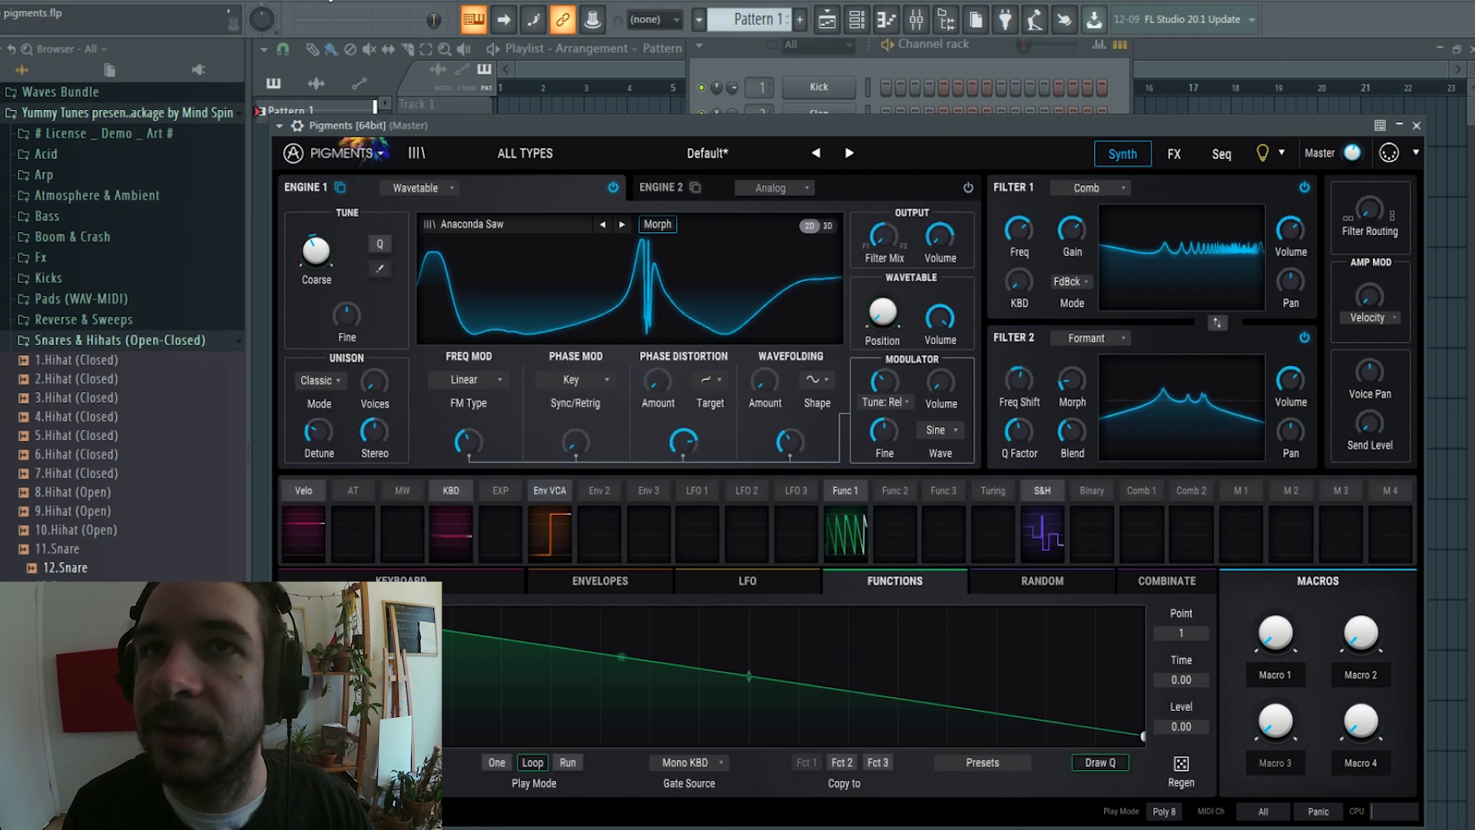
# - Bend Function 1's falling curve upward, raise Engine 1's volume to -53.4 dB, and add a curve point at time 0.526, level 0.662
pyautogui.moveTo(751, 676); pyautogui.dragTo(746, 659)
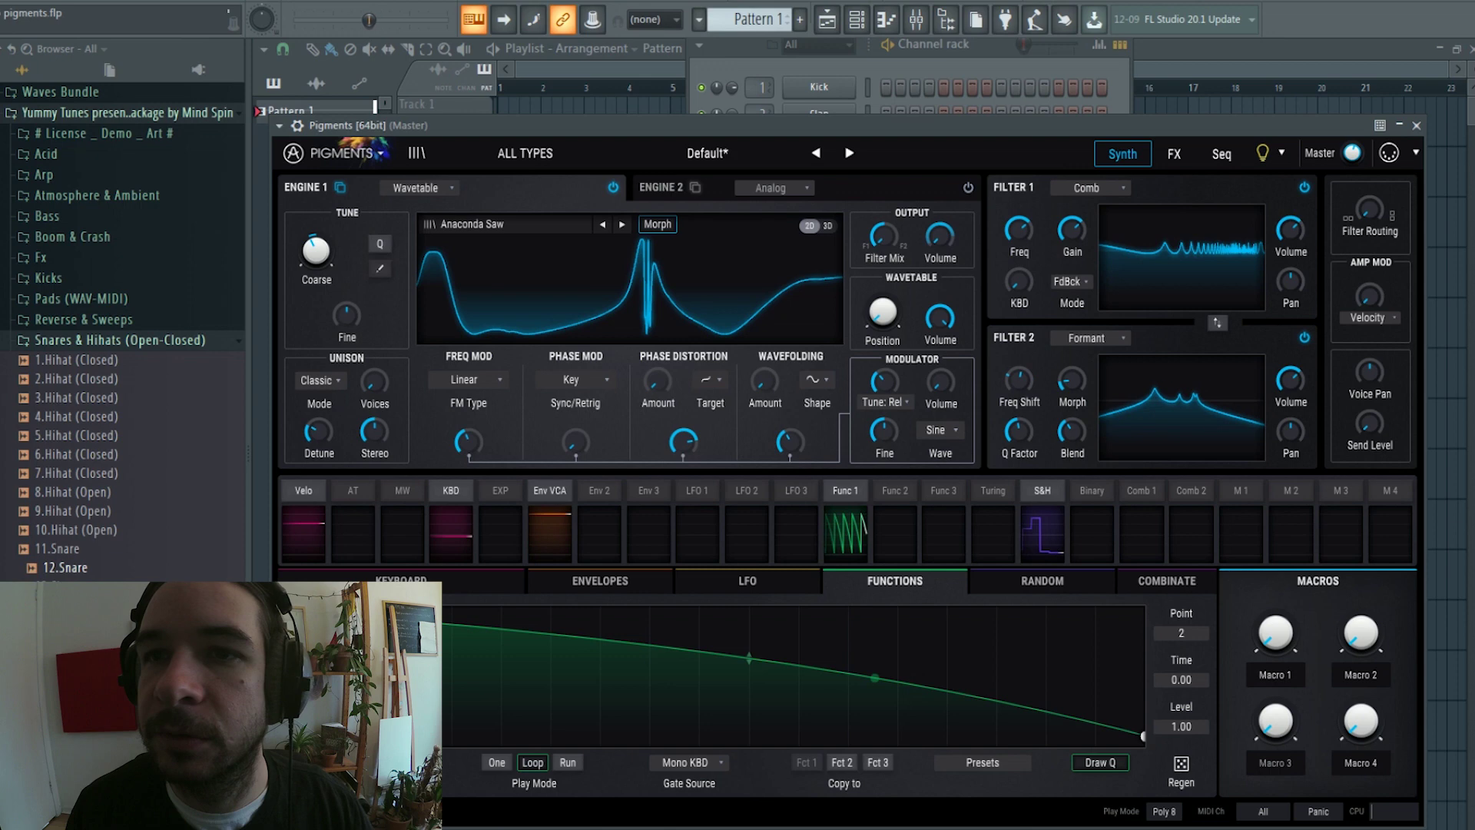
pyautogui.moveTo(941, 237); pyautogui.dragTo(940, 283)
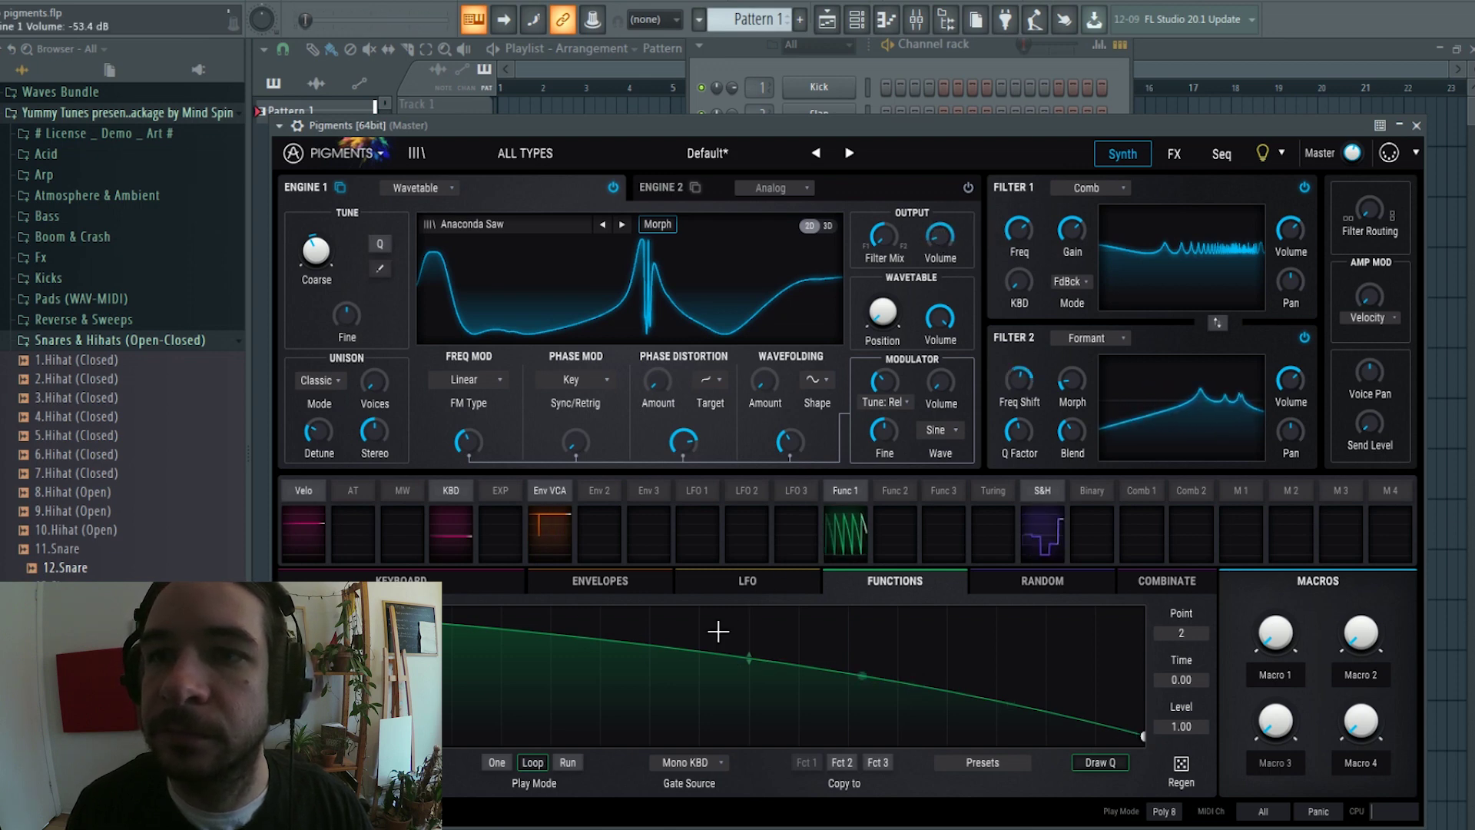
pyautogui.moveTo(717, 629); pyautogui.dragTo(770, 657)
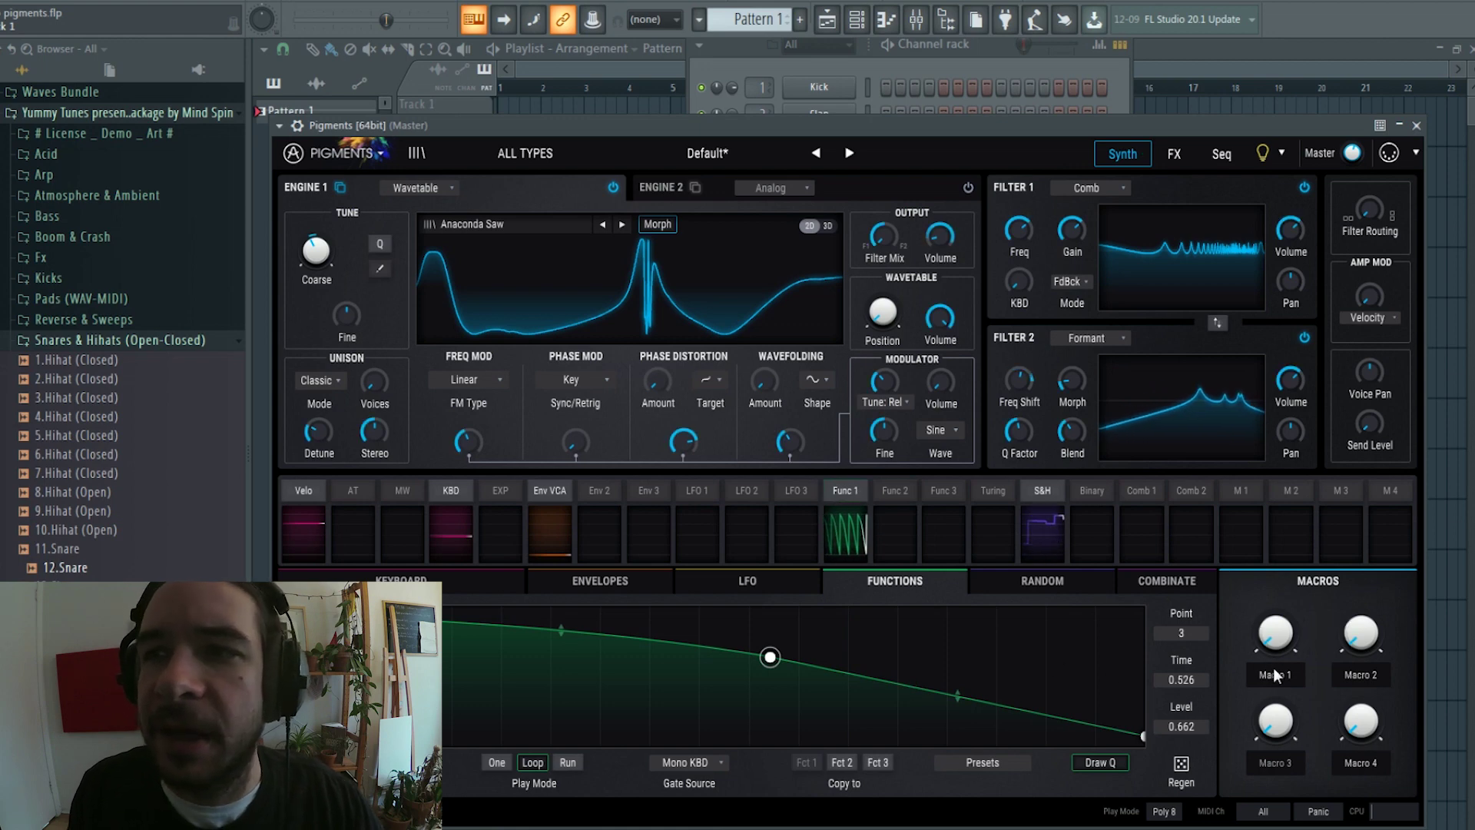
# - Route Macro 1 to Function 1's rate with an amount of -0.25 and try out the macro's range
pyautogui.click(1263, 513)
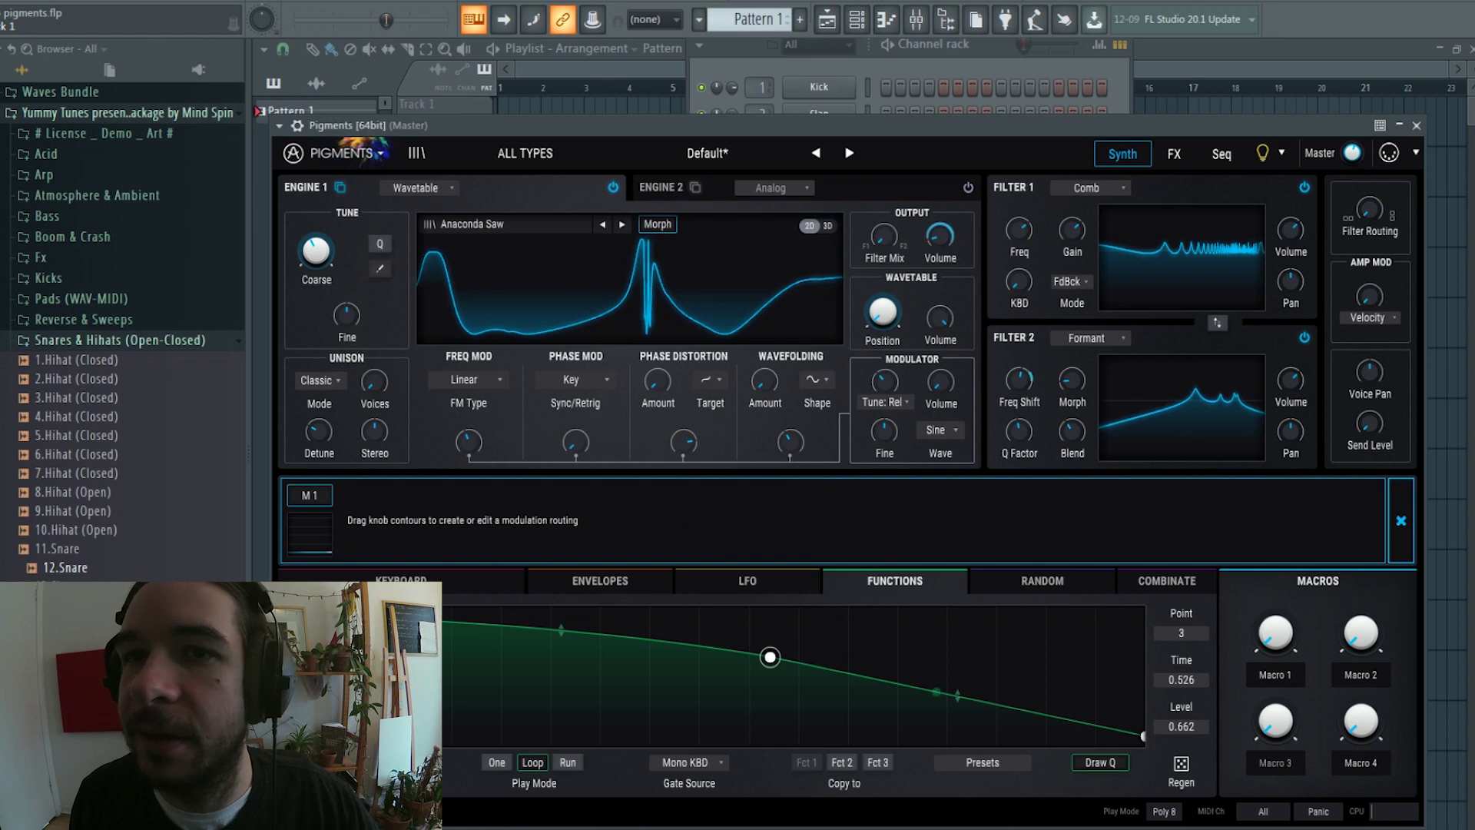
pyautogui.moveTo(382, 763); pyautogui.dragTo(382, 780)
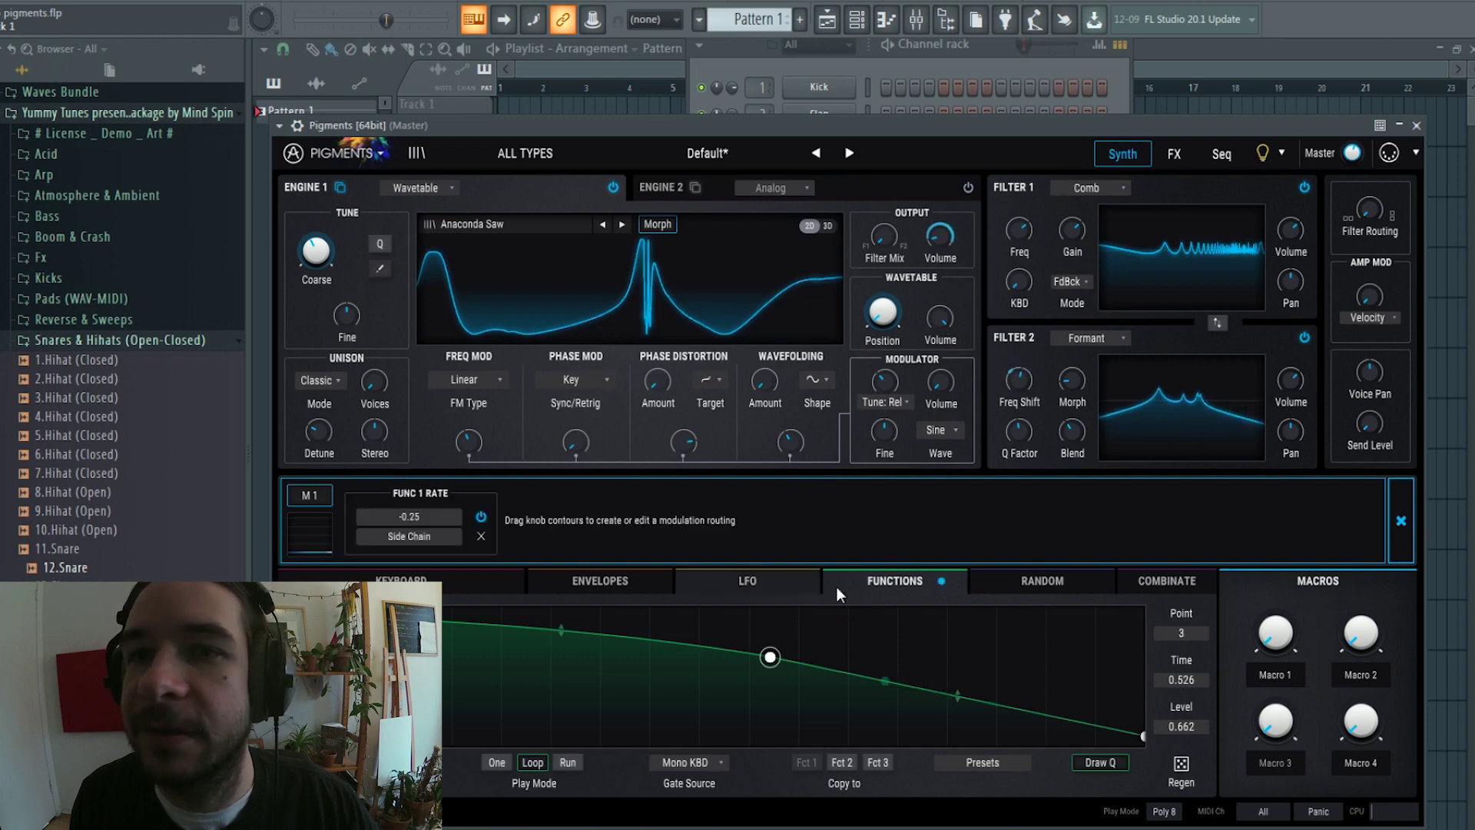
pyautogui.click(1401, 521)
pyautogui.moveTo(1275, 635); pyautogui.dragTo(1276, 741)
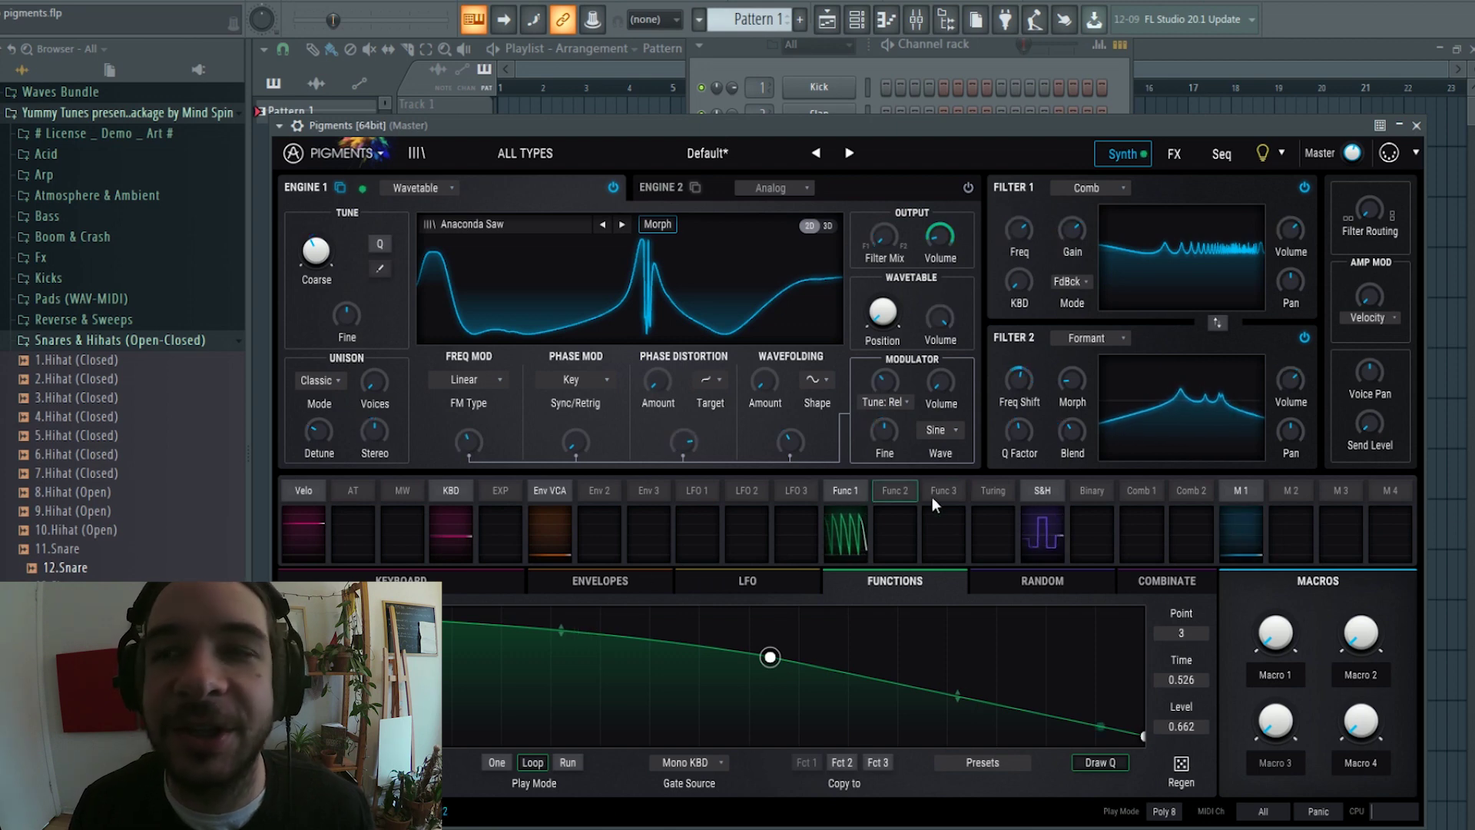
# - Route Macro 1 to the Sample & Hold rate with an amount of -0.25
pyautogui.click(1051, 484)
pyautogui.click(1403, 523)
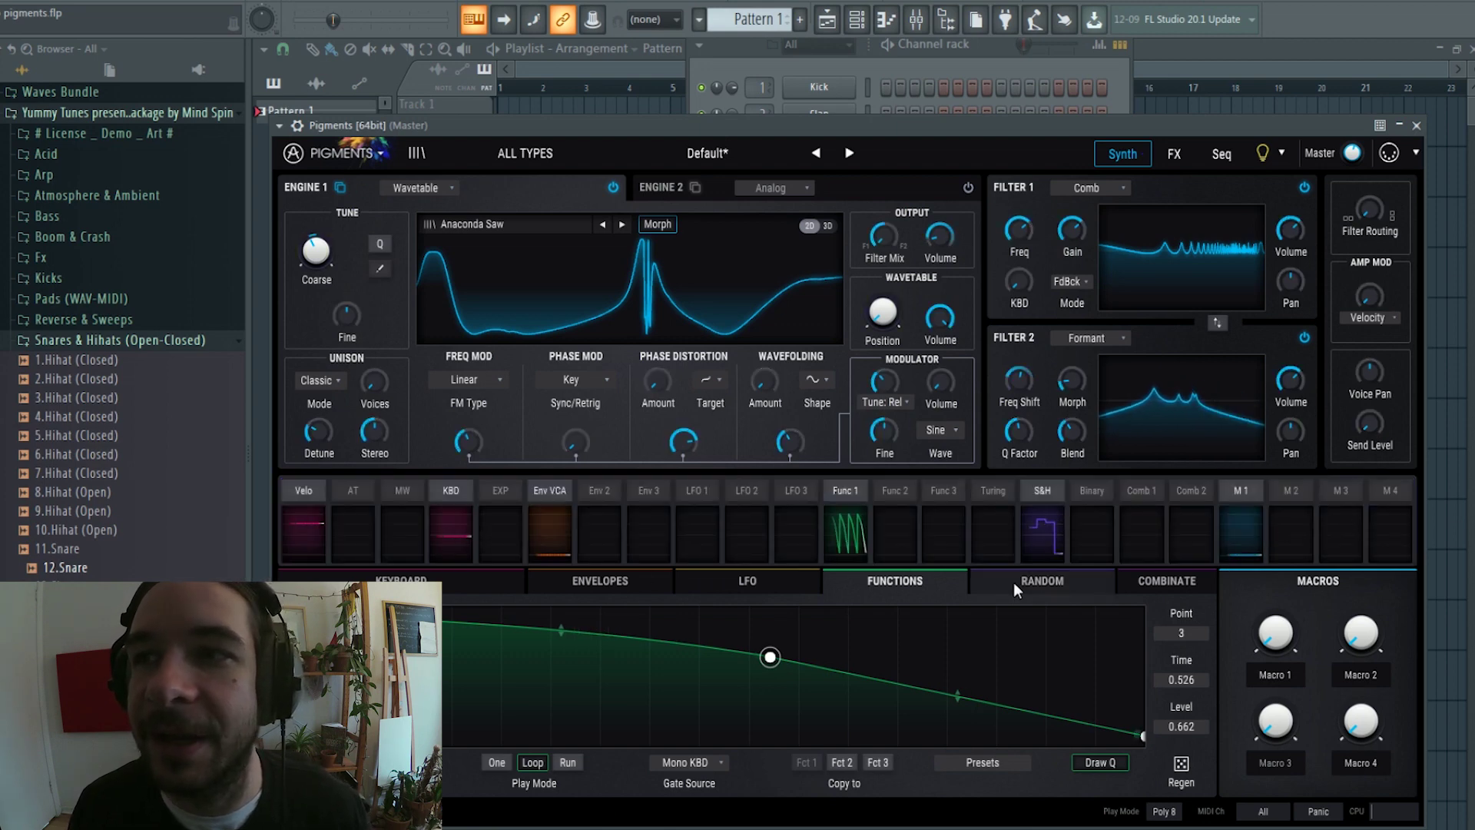
pyautogui.click(1025, 581)
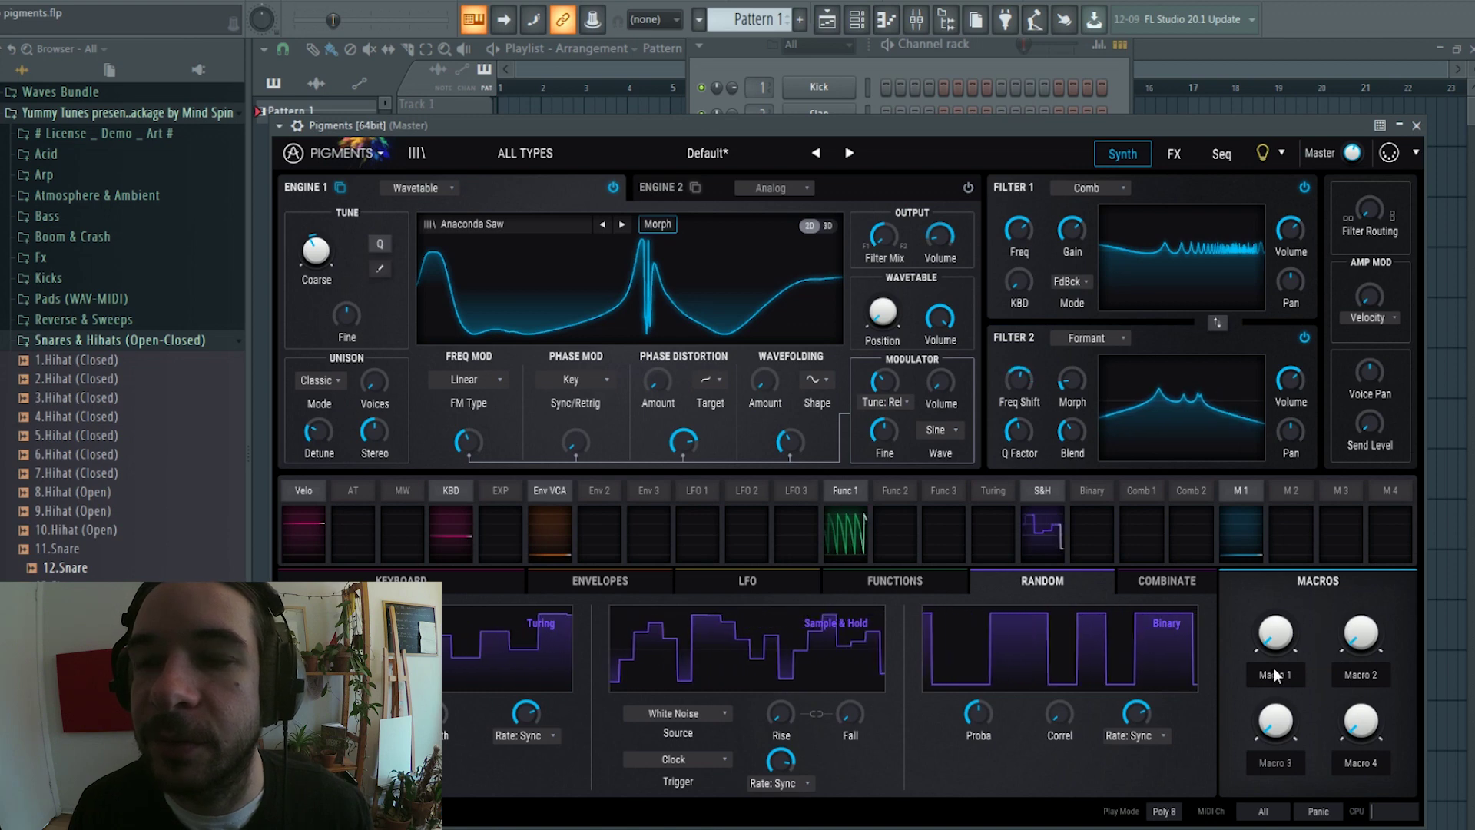
pyautogui.click(1255, 495)
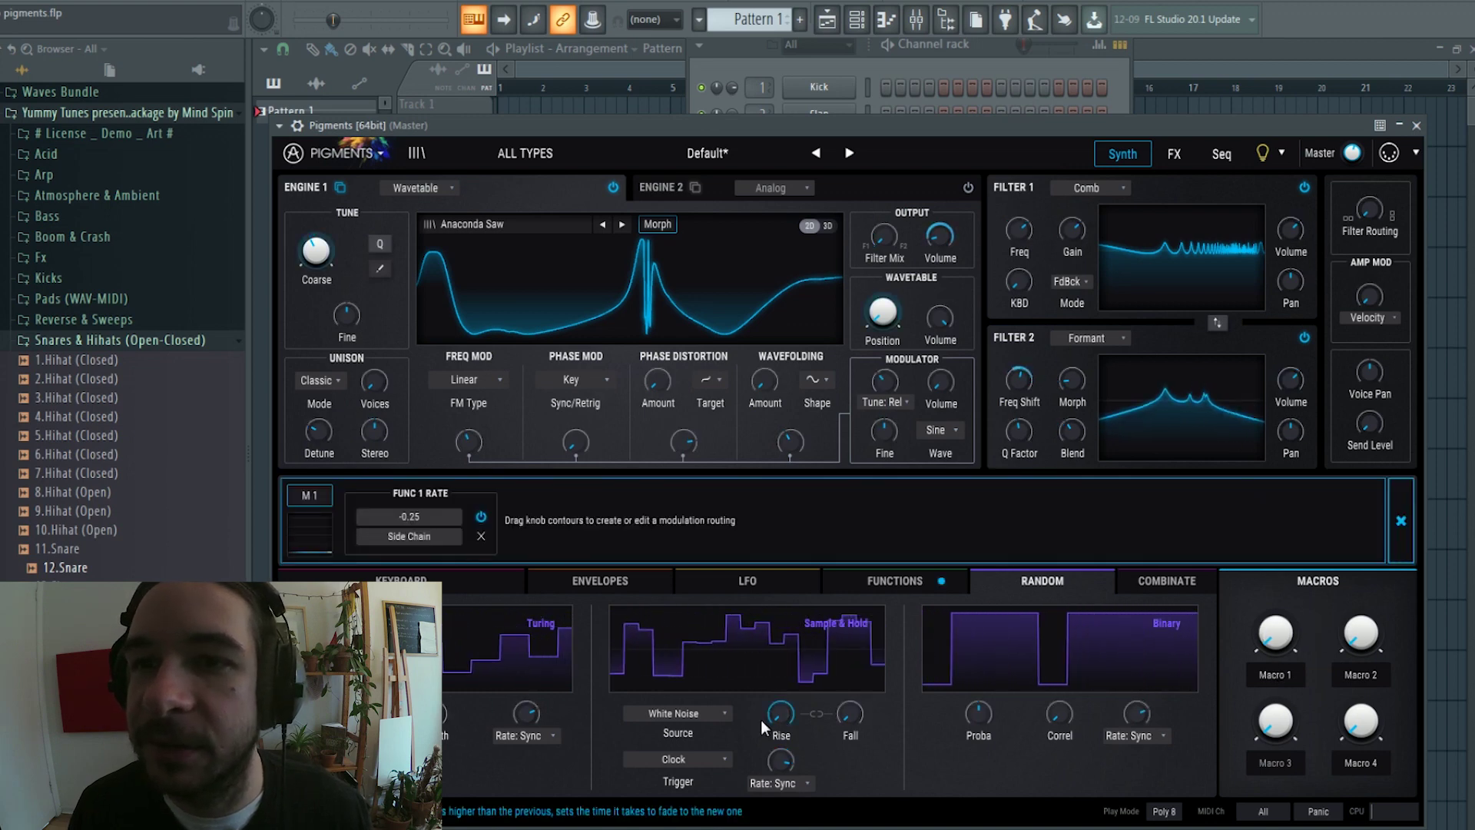
pyautogui.moveTo(778, 759)
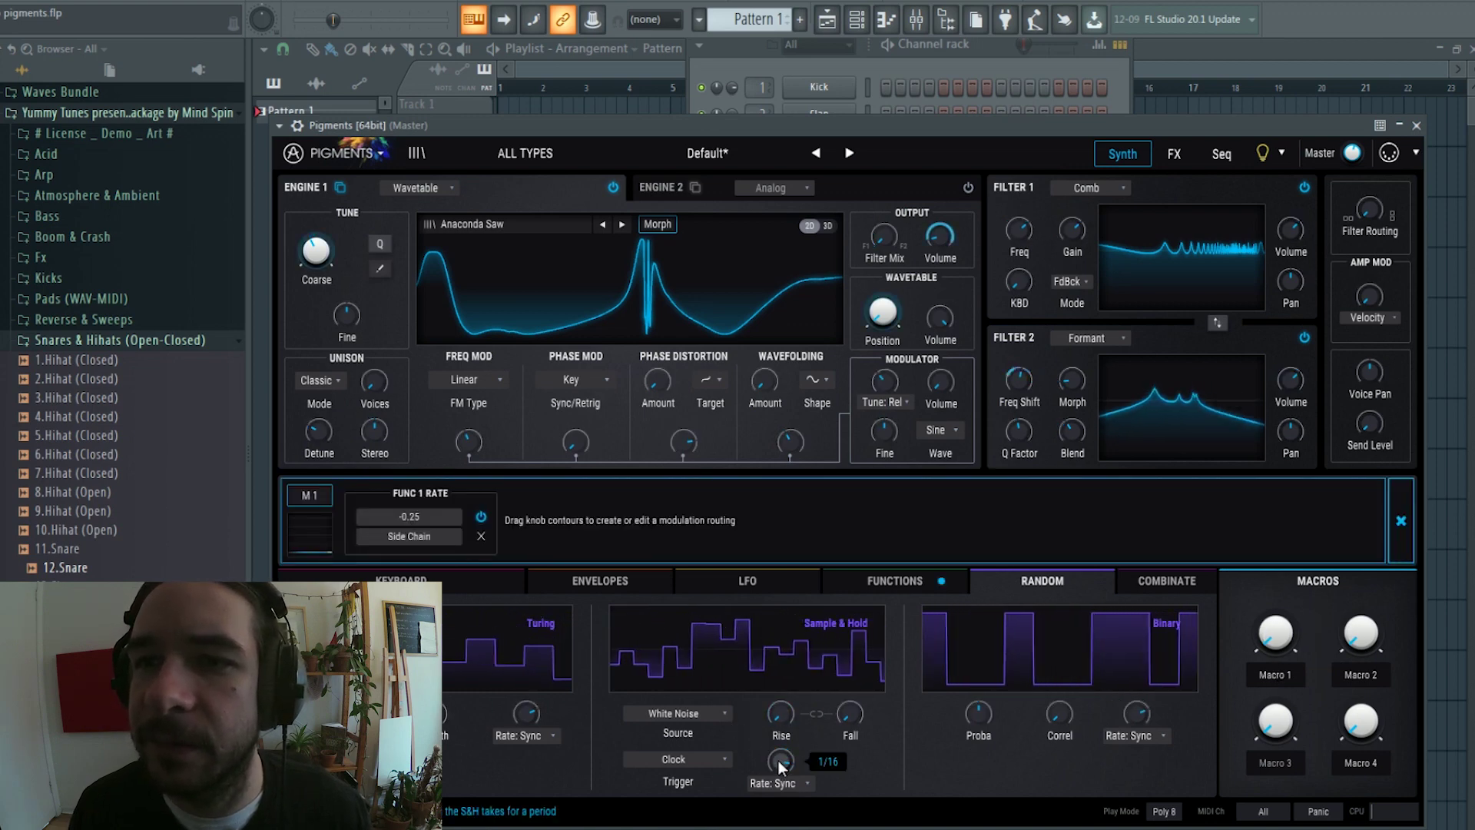
pyautogui.moveTo(778, 754); pyautogui.dragTo(779, 776)
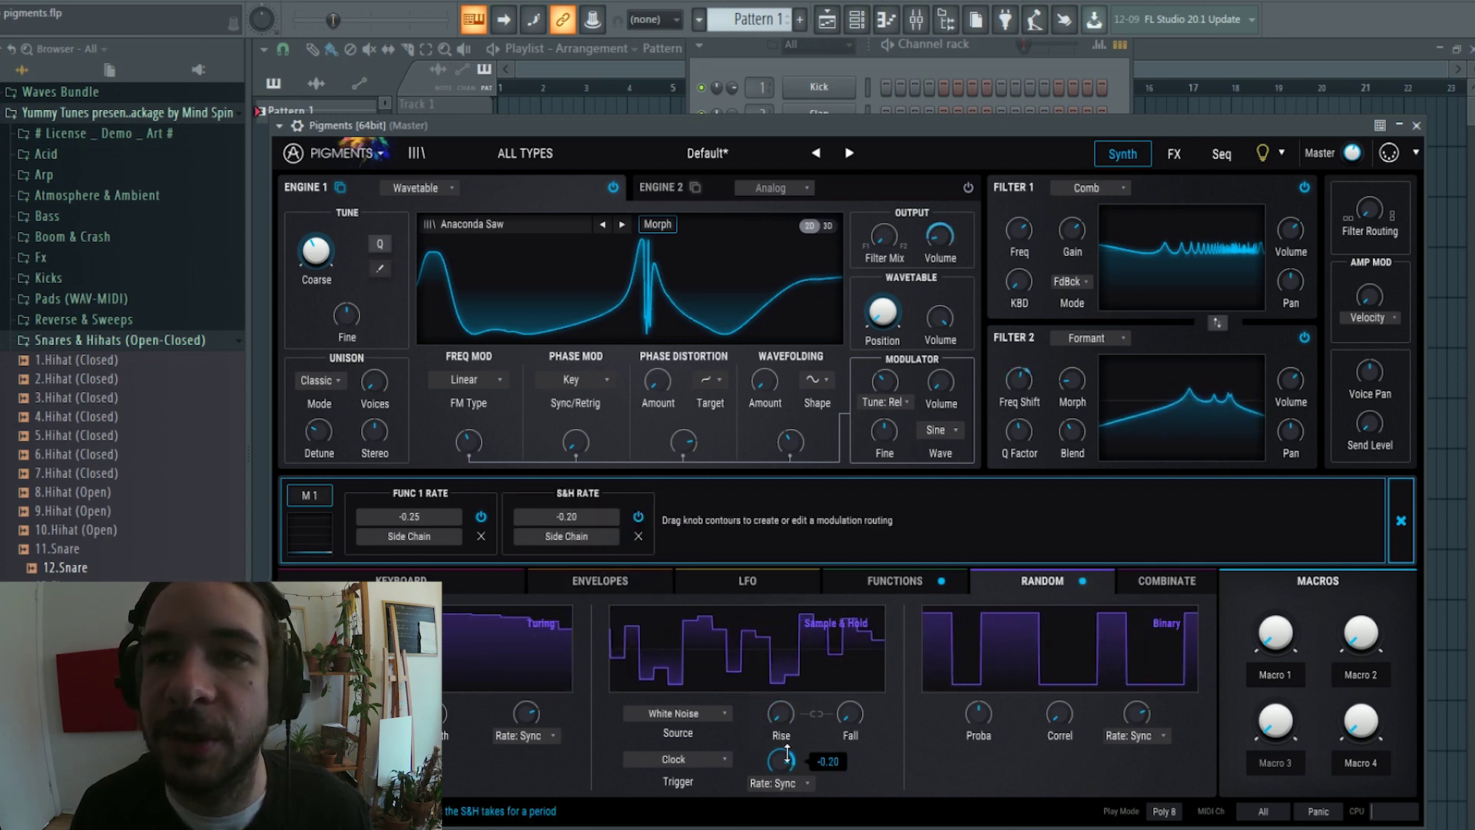
pyautogui.moveTo(784, 757); pyautogui.dragTo(784, 763)
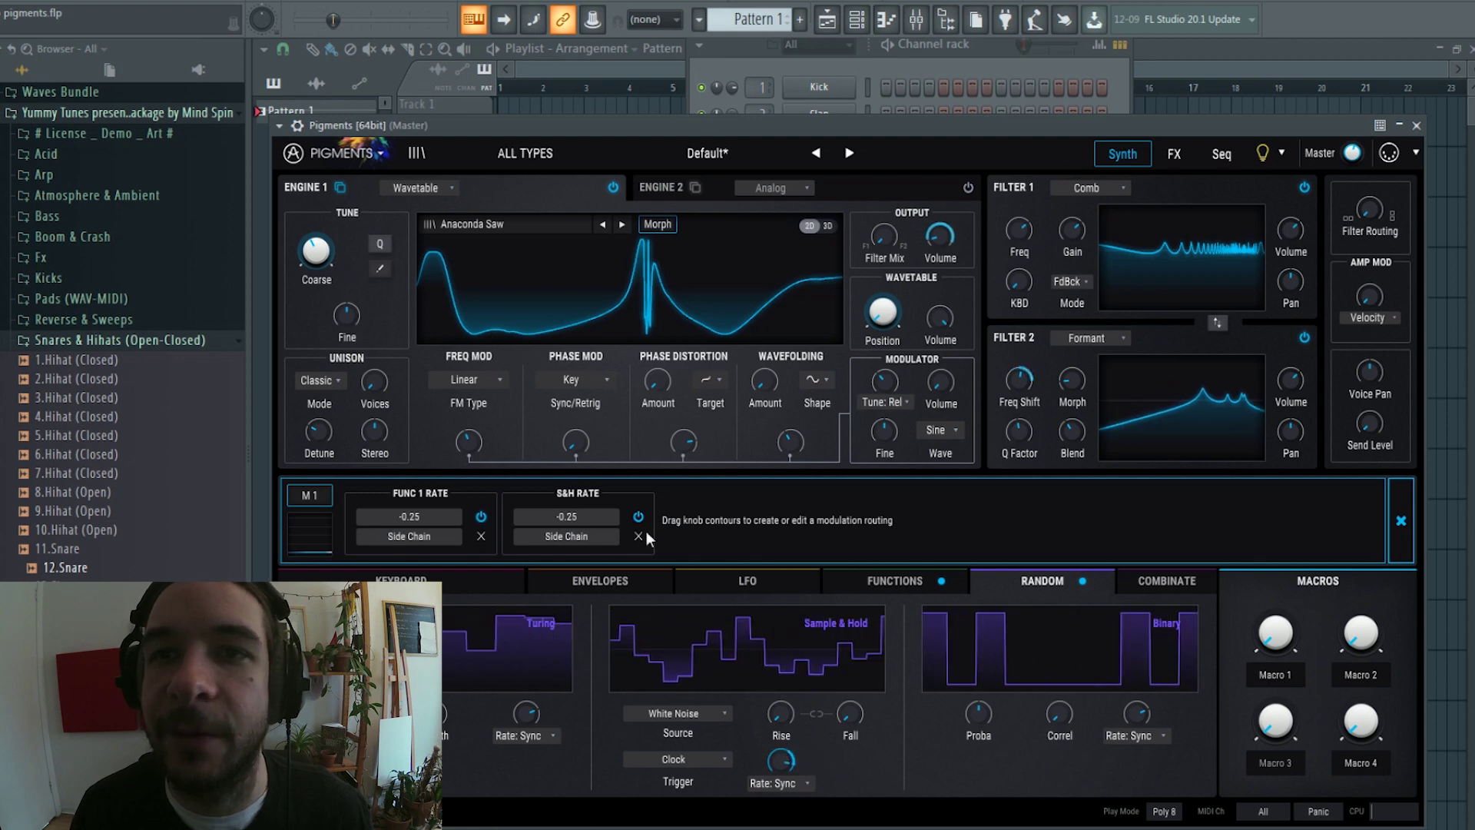
pyautogui.click(1401, 520)
# - Try out Macro 1's range during playback to audition its effect on the Function 1 and Sample & Hold rates
pyautogui.press('space')
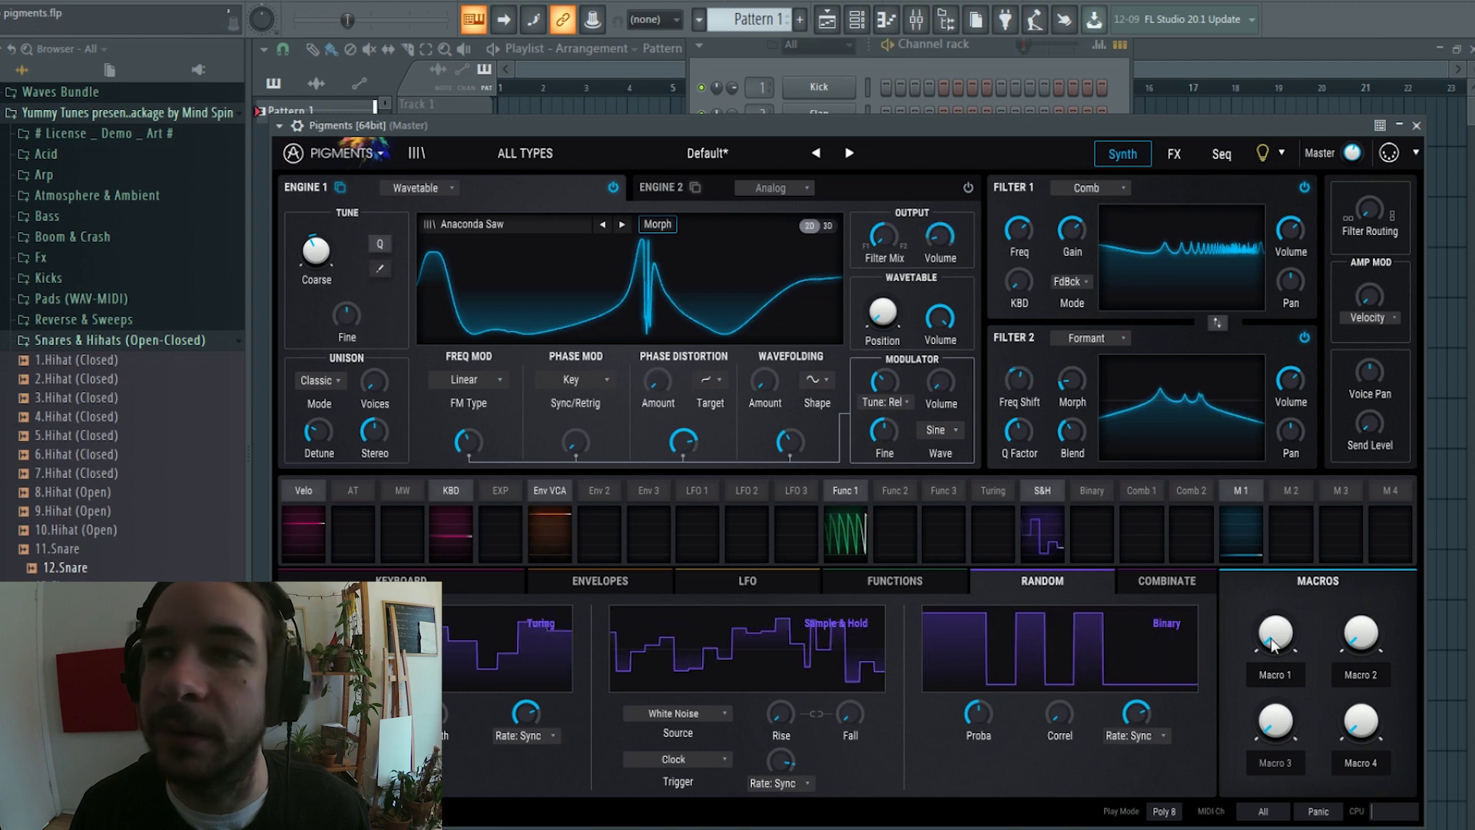
pyautogui.moveTo(1276, 634)
pyautogui.mouseDown()
pyautogui.moveTo(1275, 544)
pyautogui.moveTo(1276, 637)
pyautogui.mouseUp()
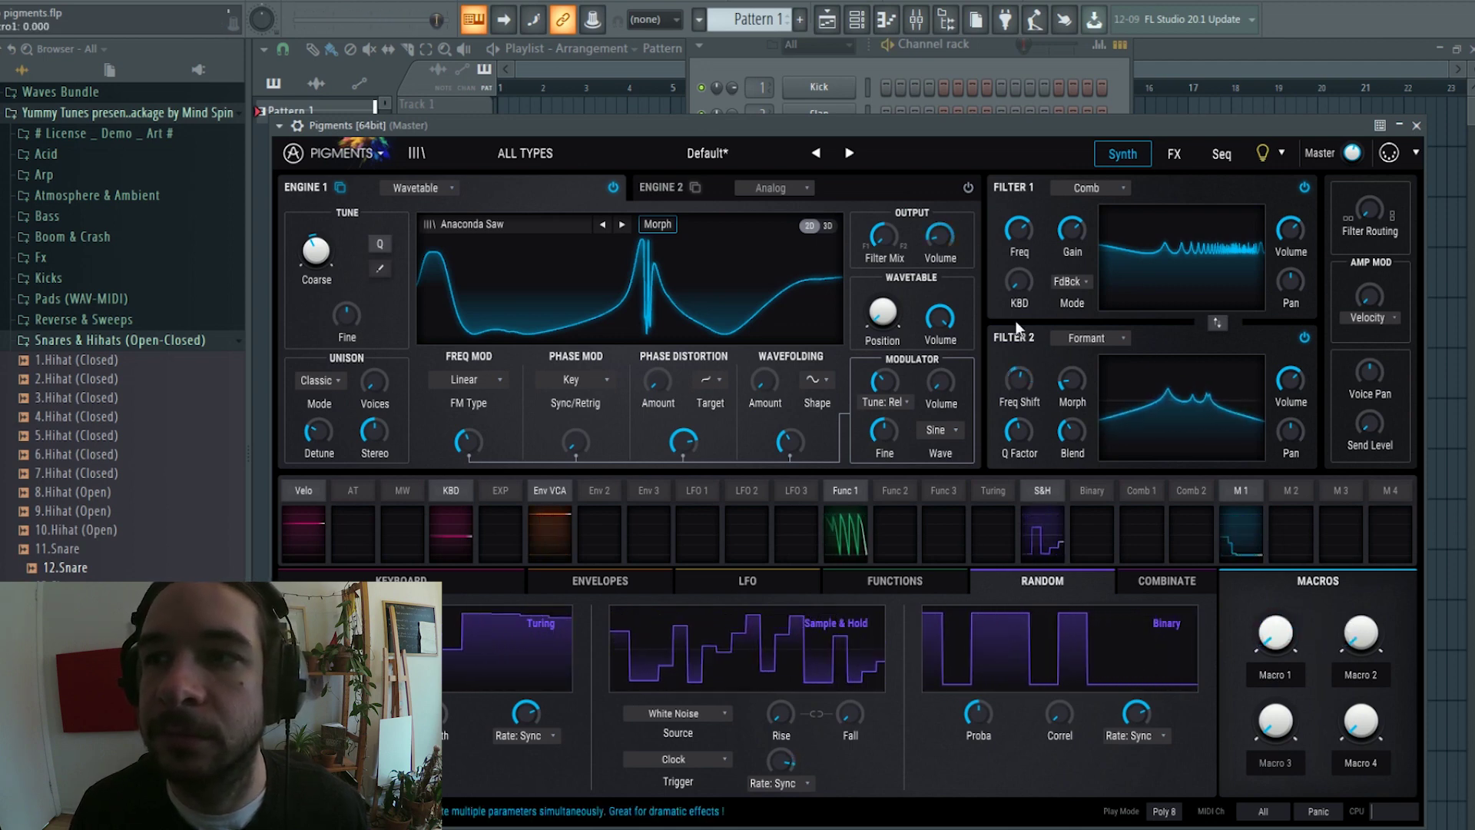
pyautogui.click(372, 4)
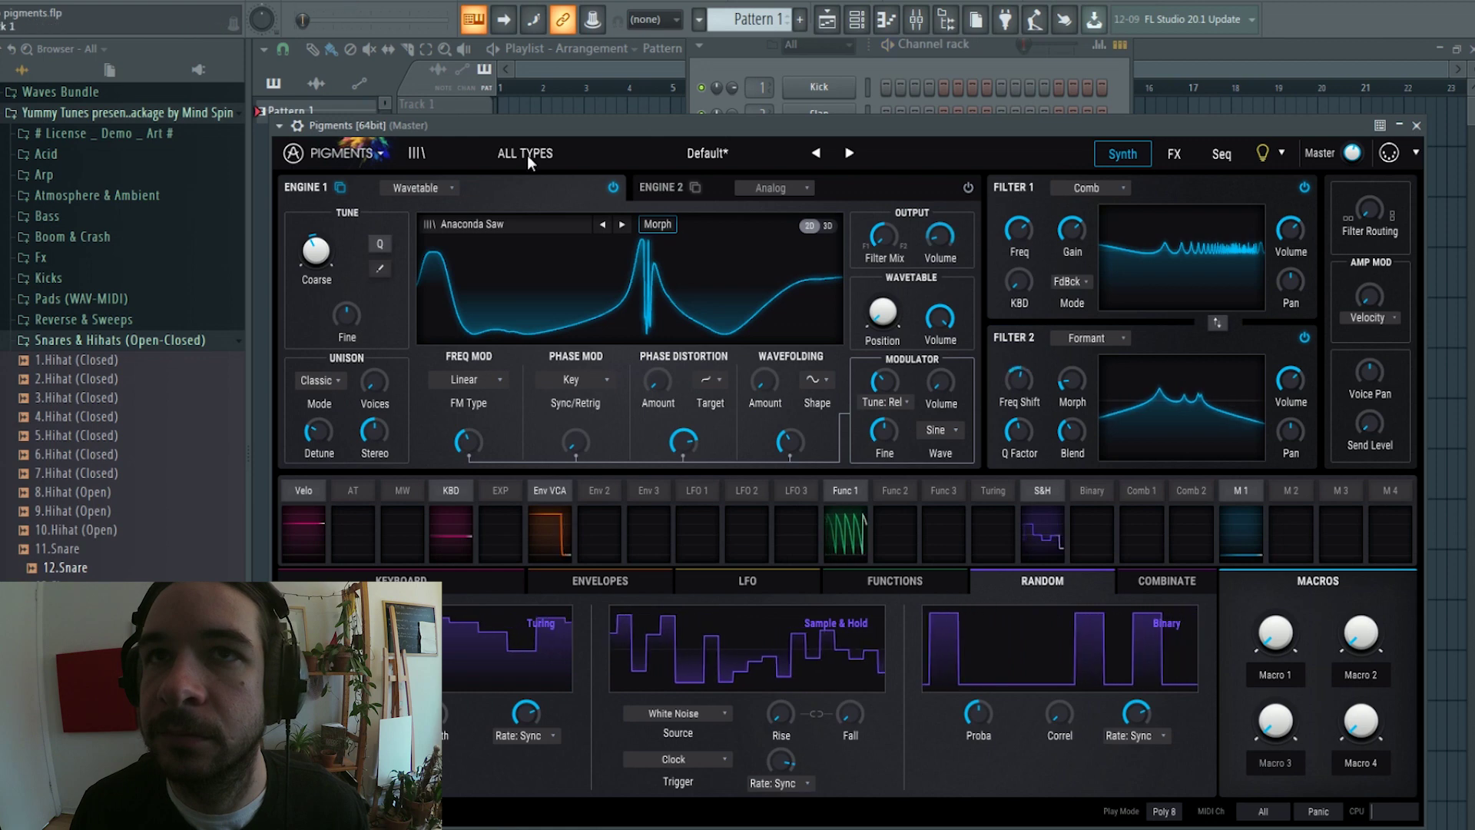
# - Rename Macro 1 as "Rate" and show Engine 1's wavetable settings again
pyautogui.doubleClick(1294, 680)
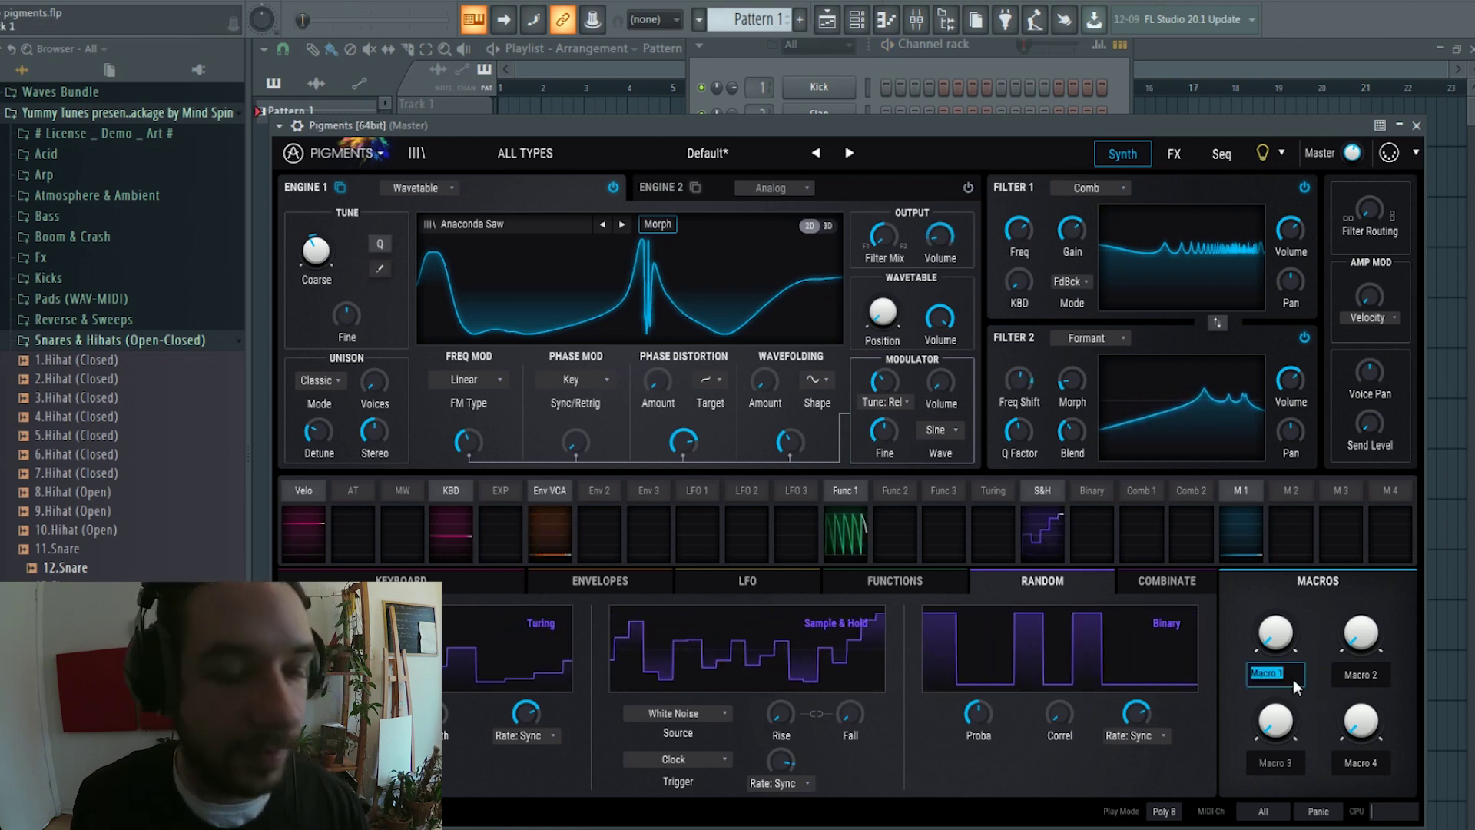
pyautogui.write('Rate')
pyautogui.press('Return')
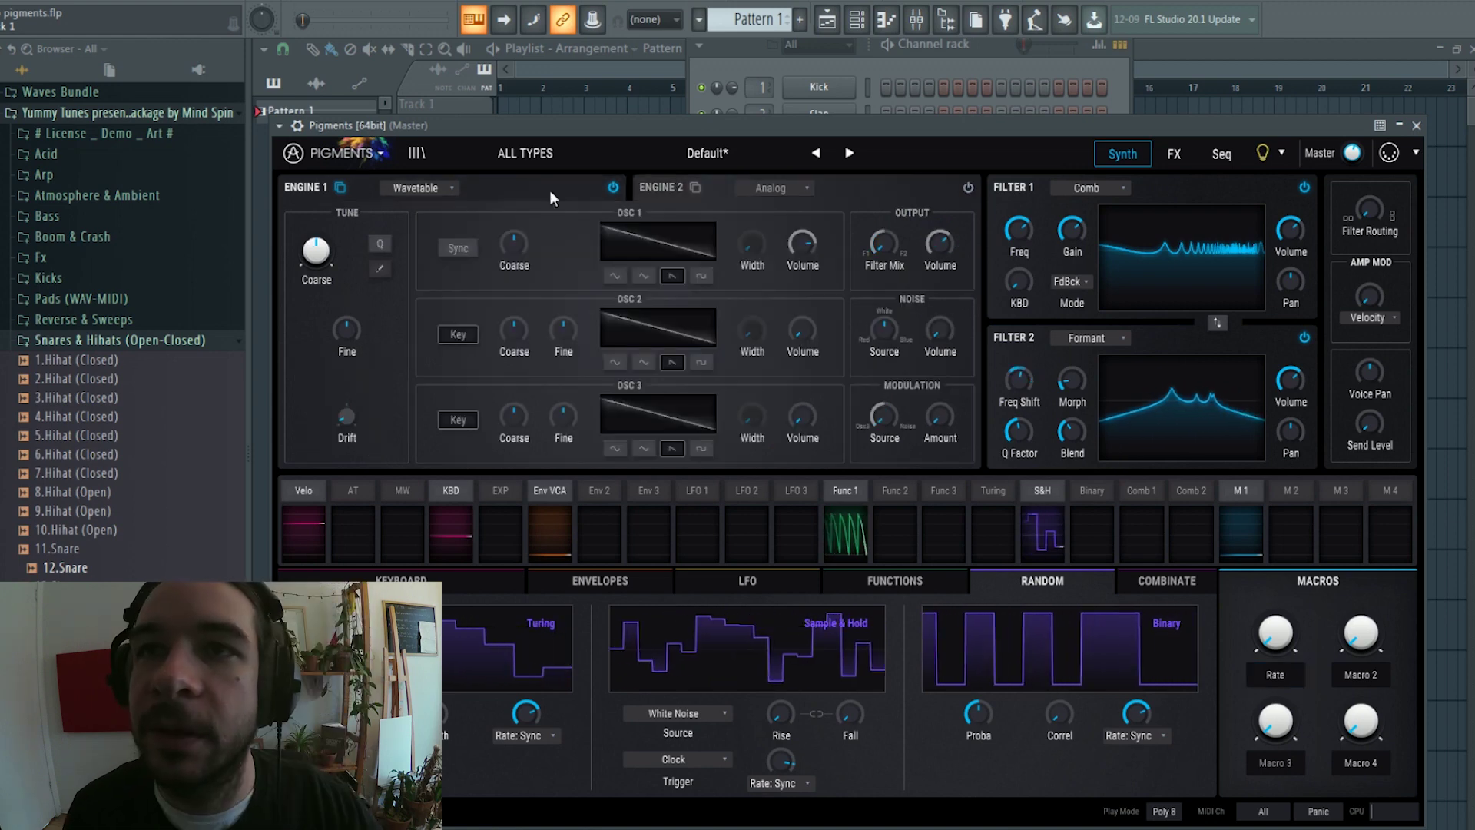
pyautogui.click(548, 191)
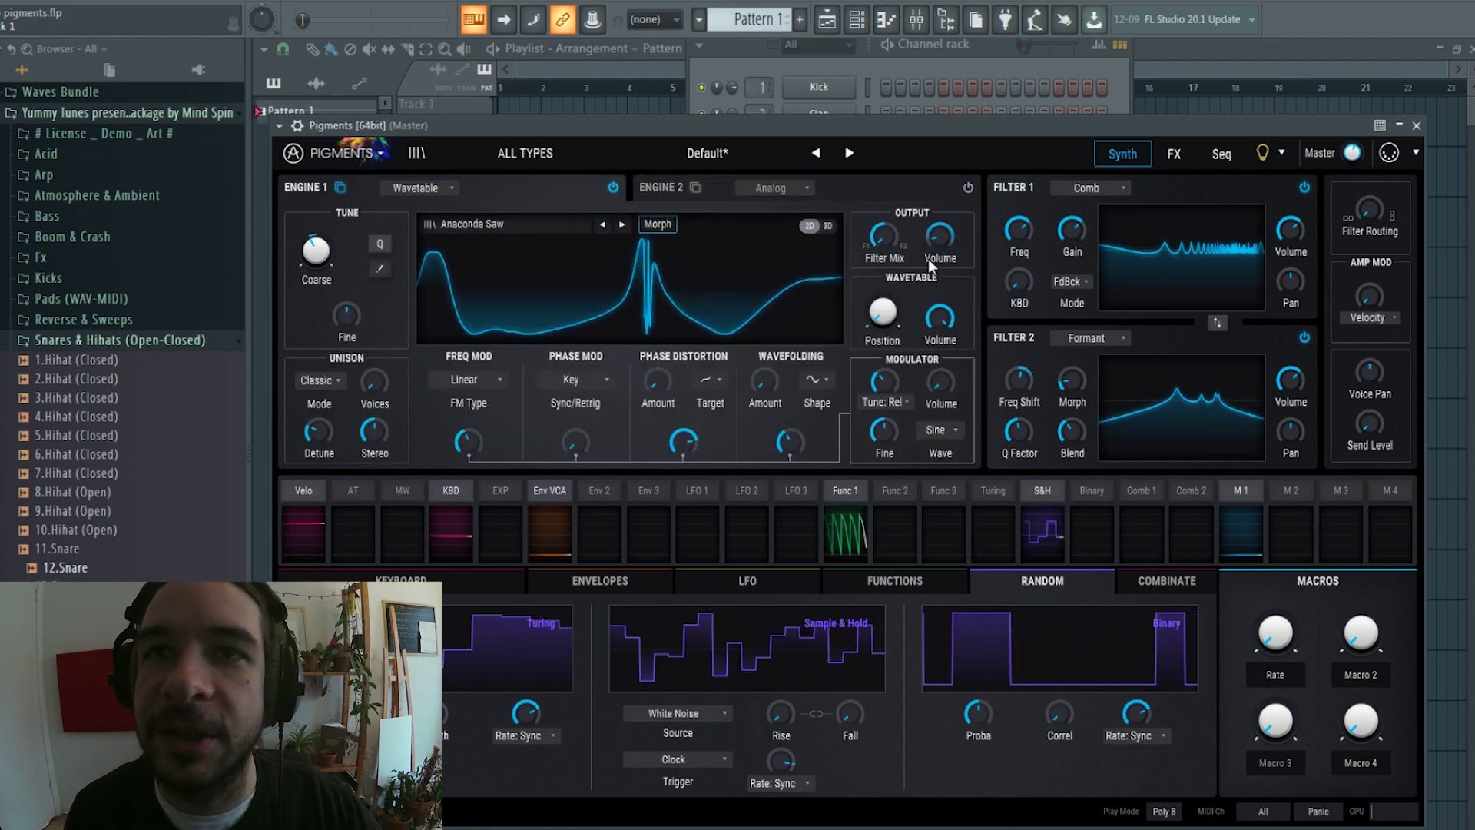
# - Compare Overdrive and Distortion in the first effect slot of FX Bus A, replacing the Delay with Distortion
pyautogui.click(1174, 153)
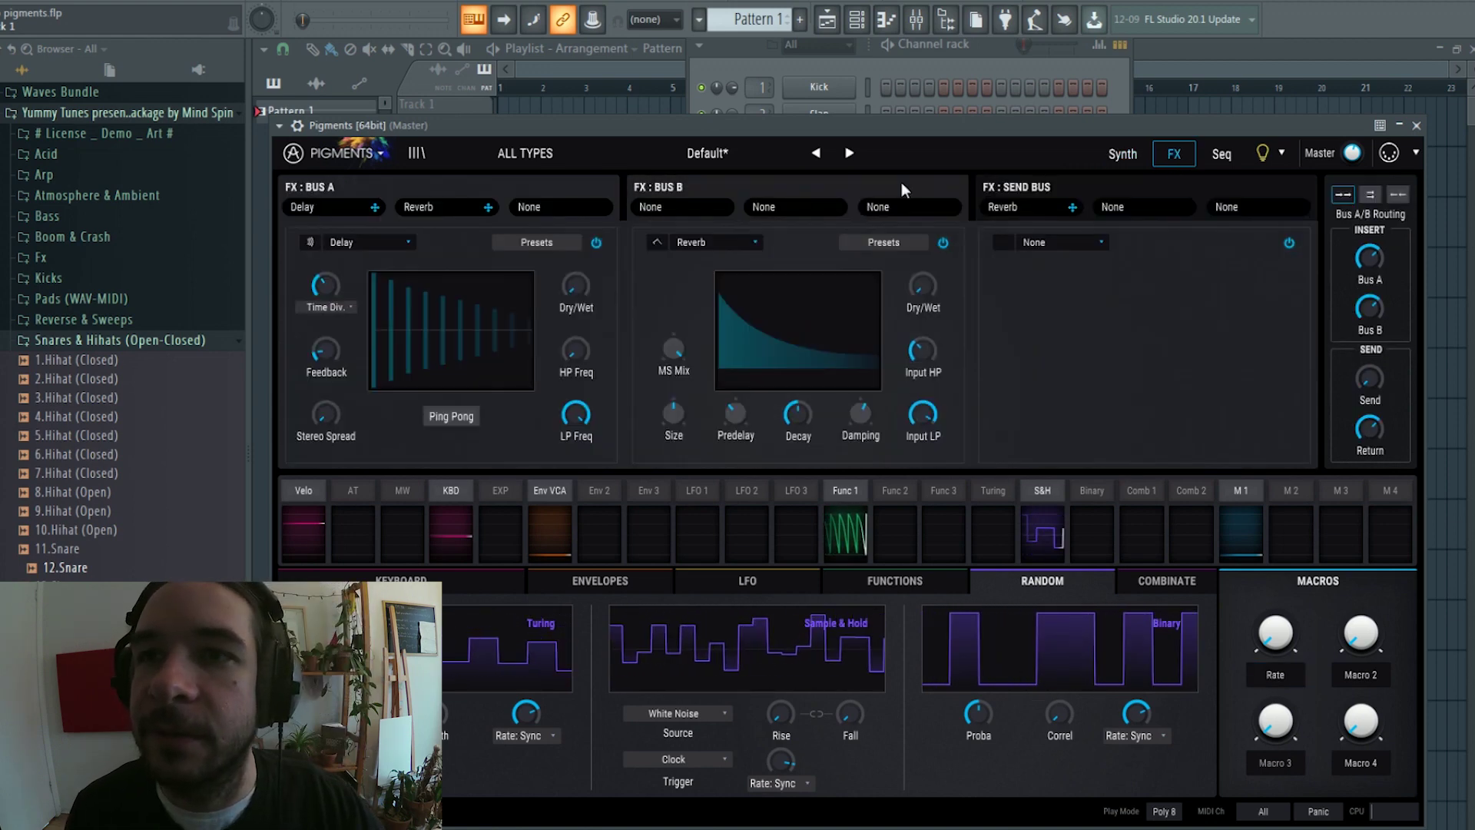
pyautogui.click(351, 240)
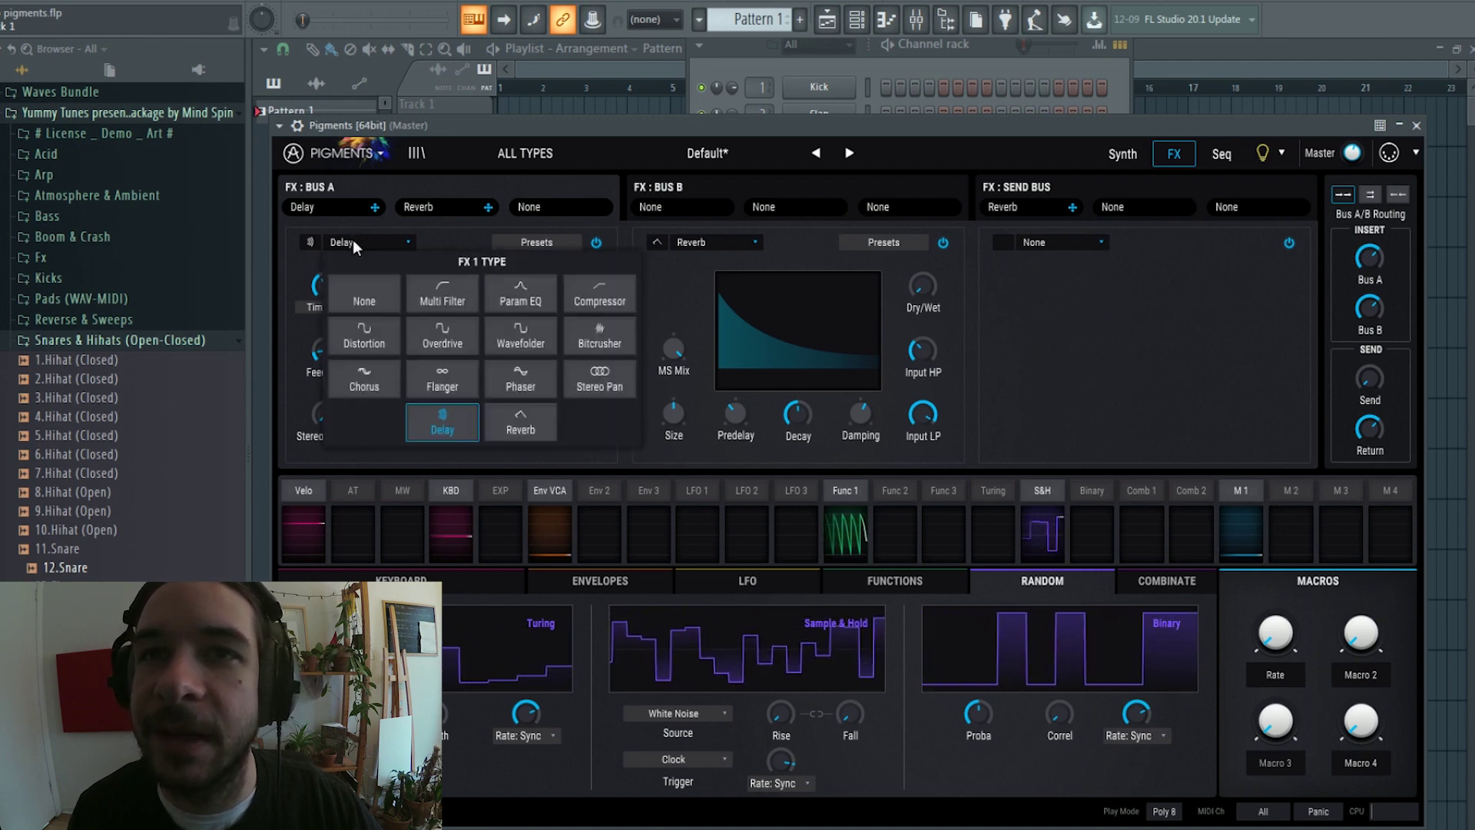
pyautogui.click(439, 327)
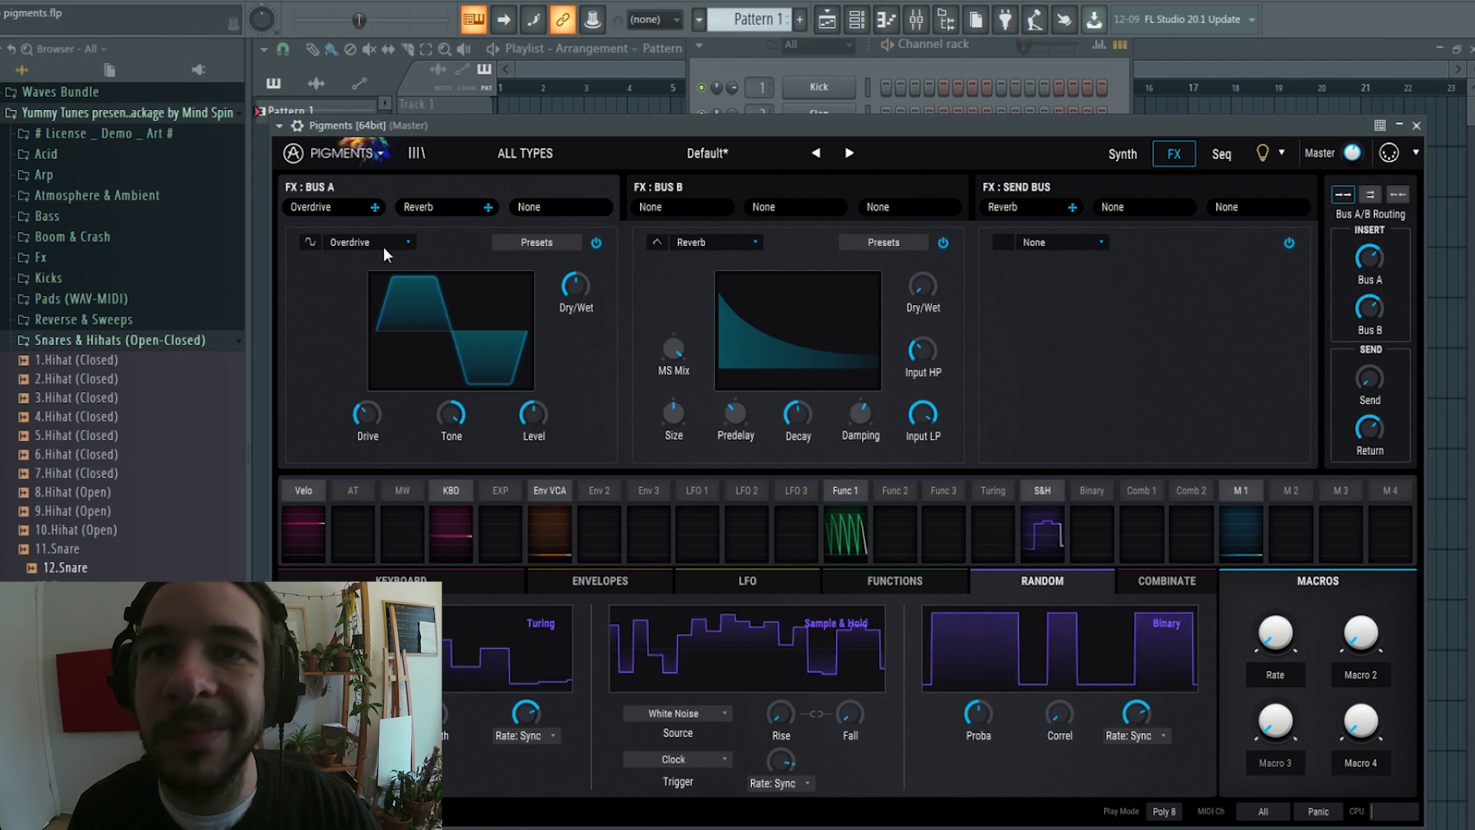
pyautogui.click(385, 244)
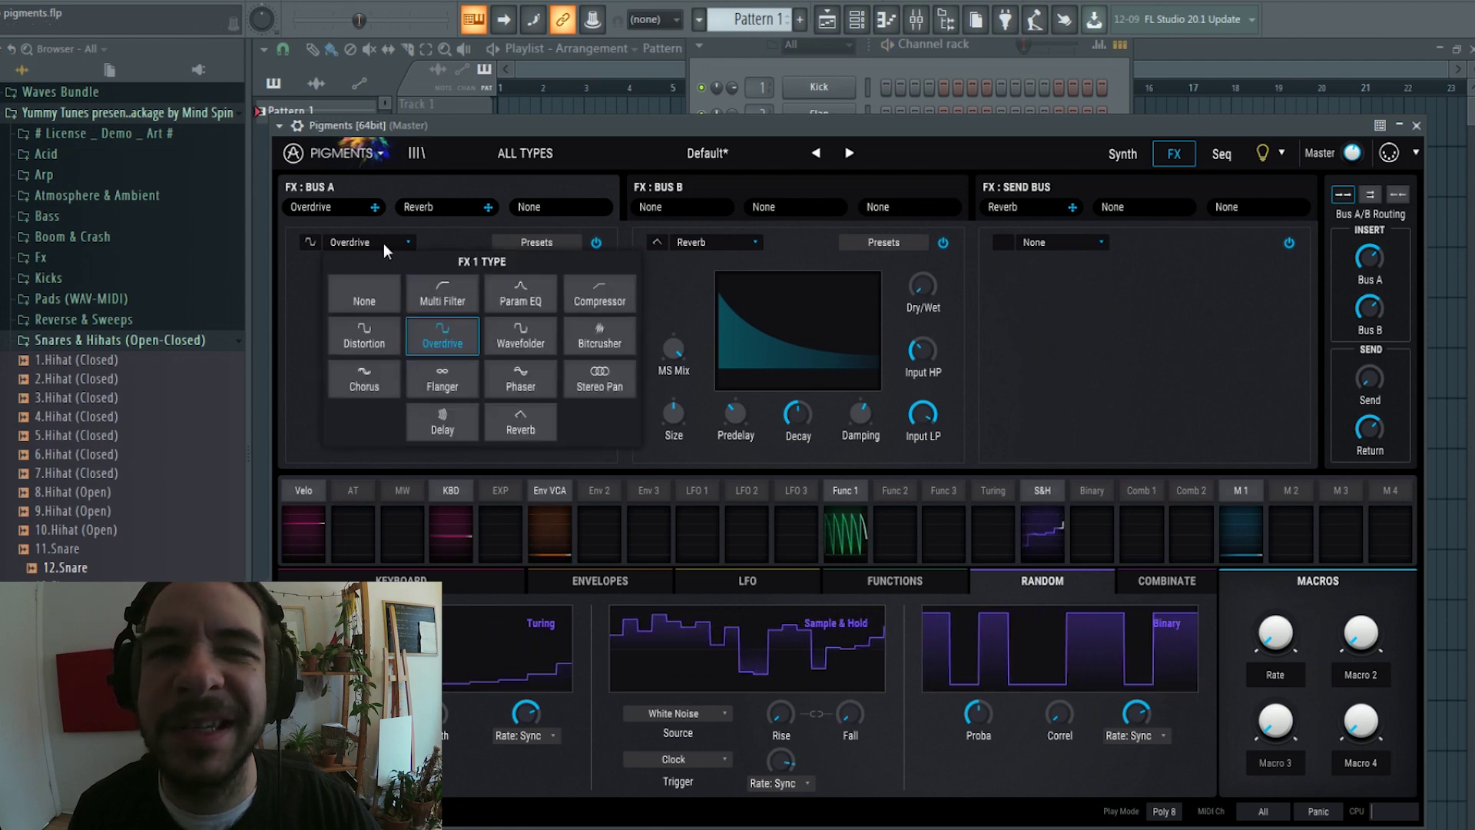
pyautogui.click(383, 332)
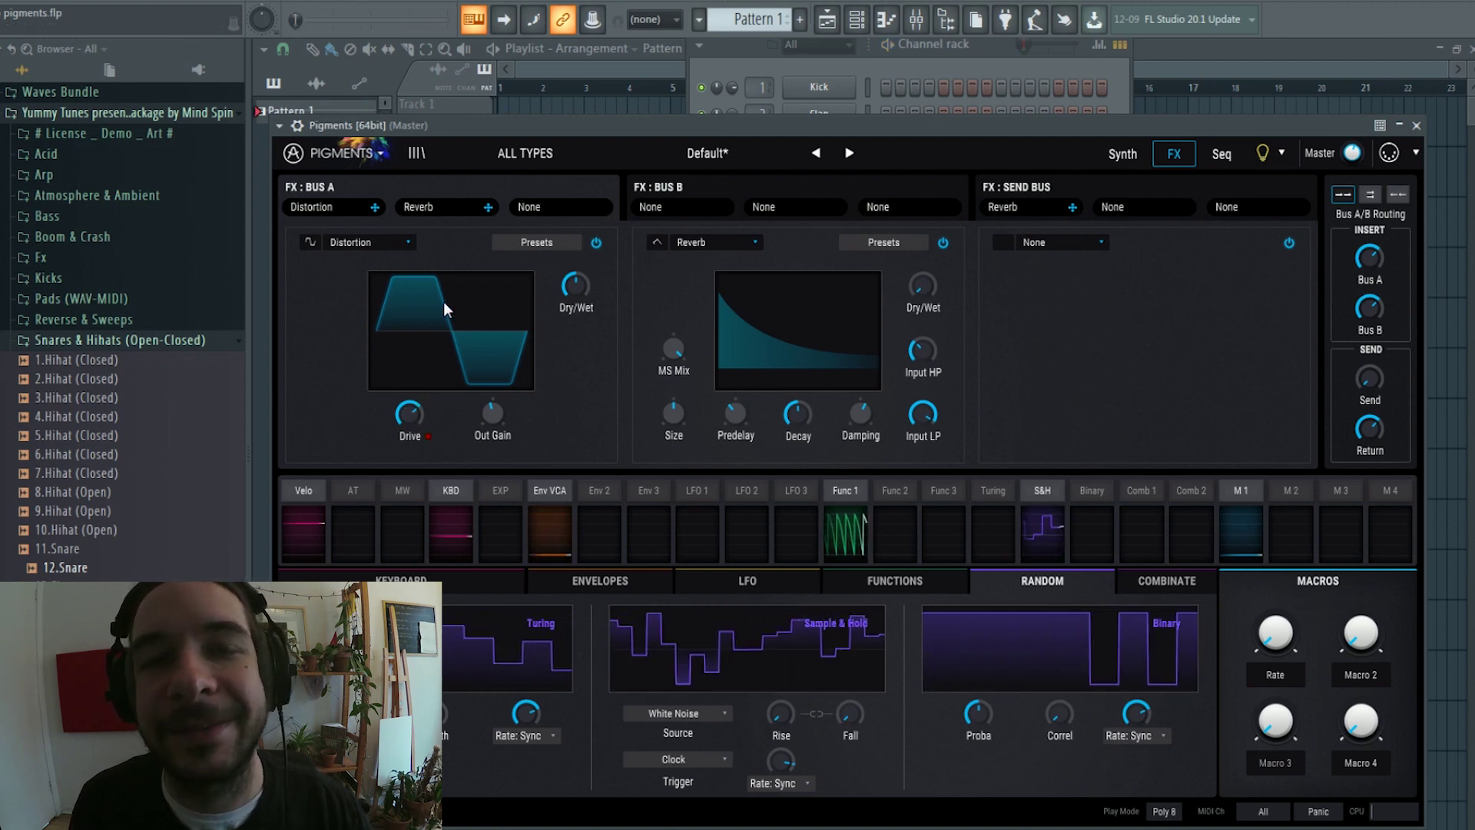
pyautogui.click(379, 243)
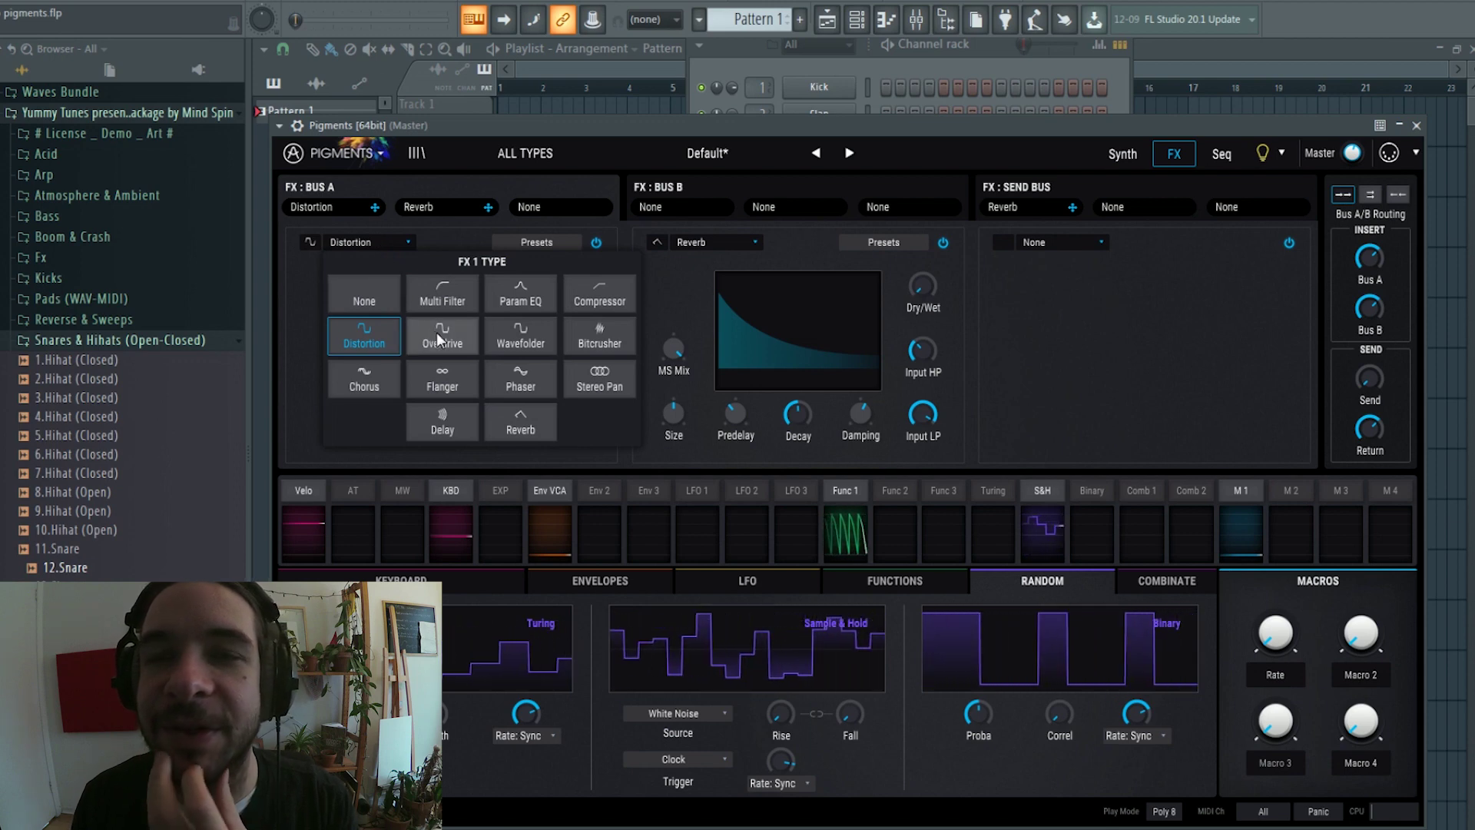
pyautogui.click(437, 332)
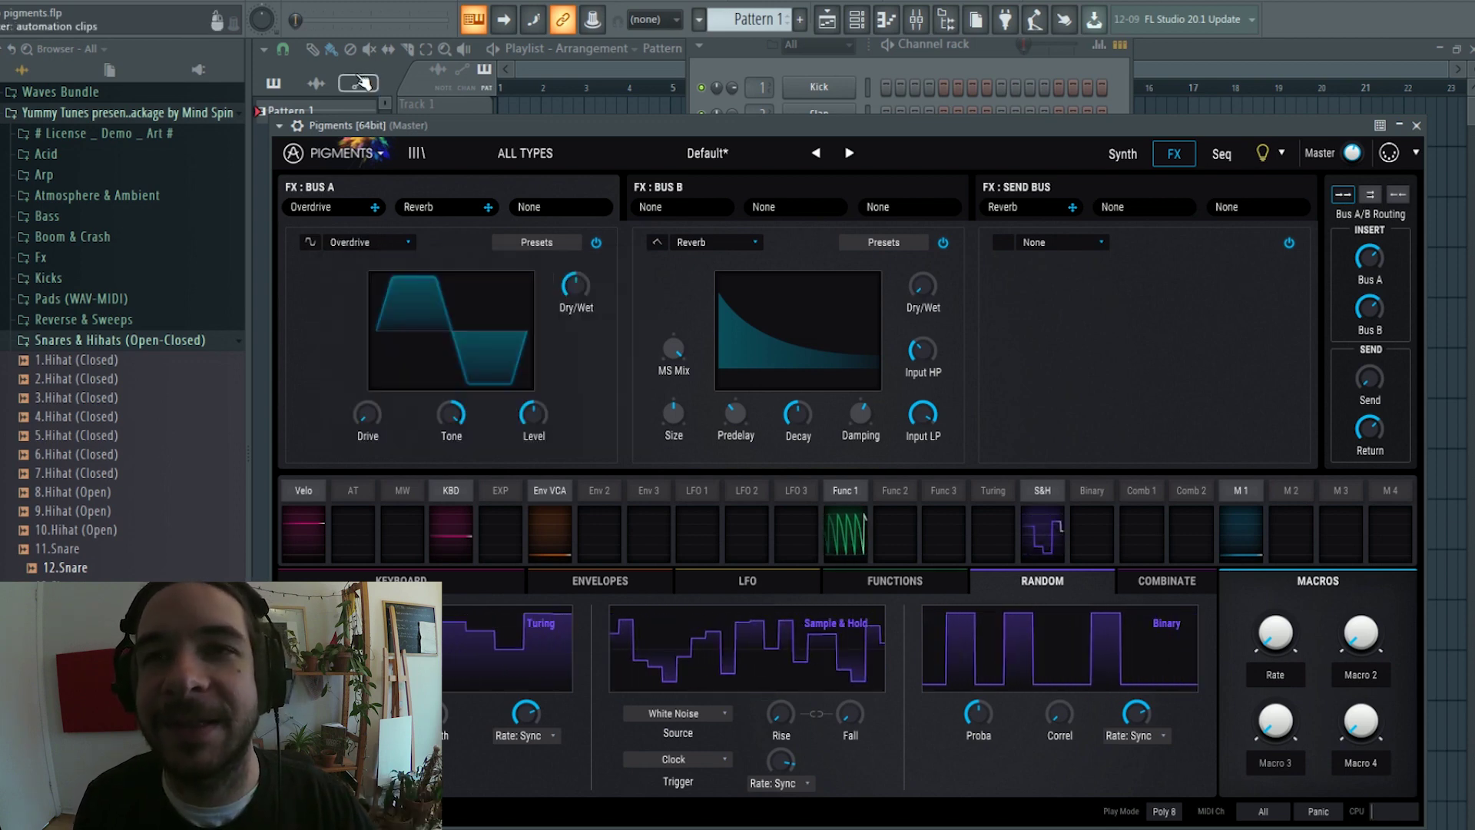
pyautogui.click(404, 242)
pyautogui.click(384, 337)
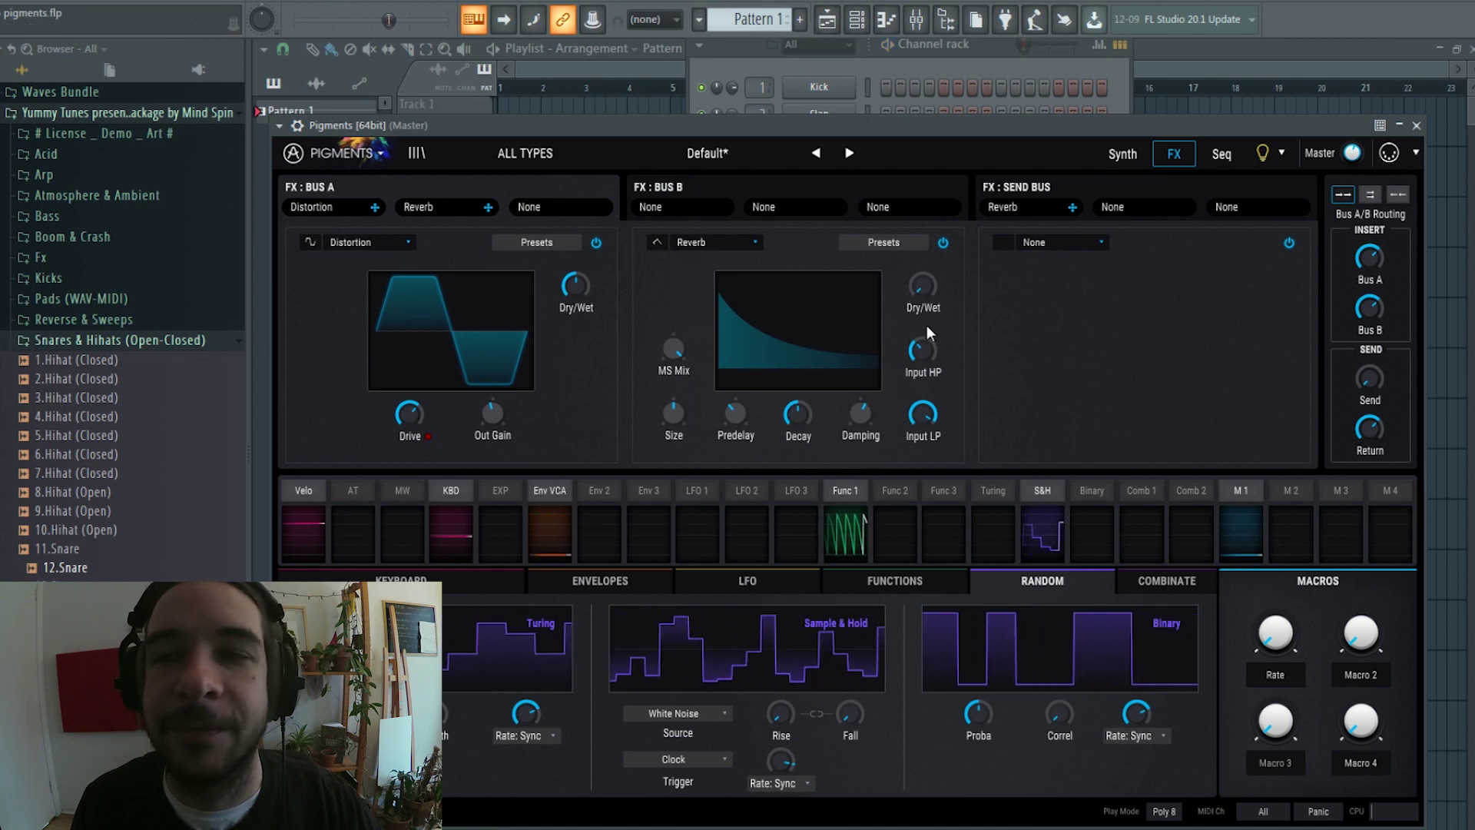
# - Set Bus A's second effect to Delay and its third effect to Multi Filter
pyautogui.click(734, 243)
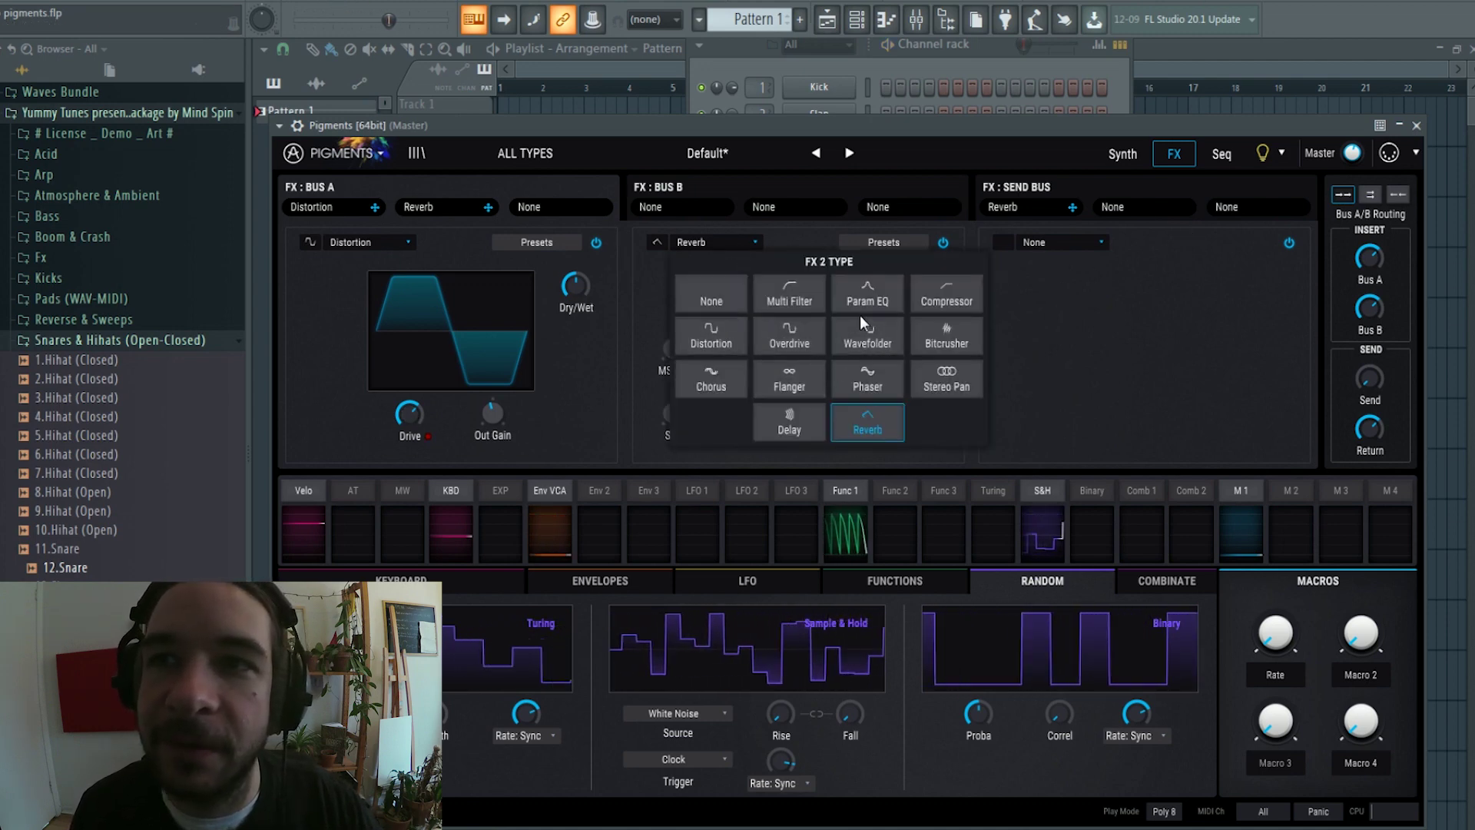
pyautogui.click(806, 425)
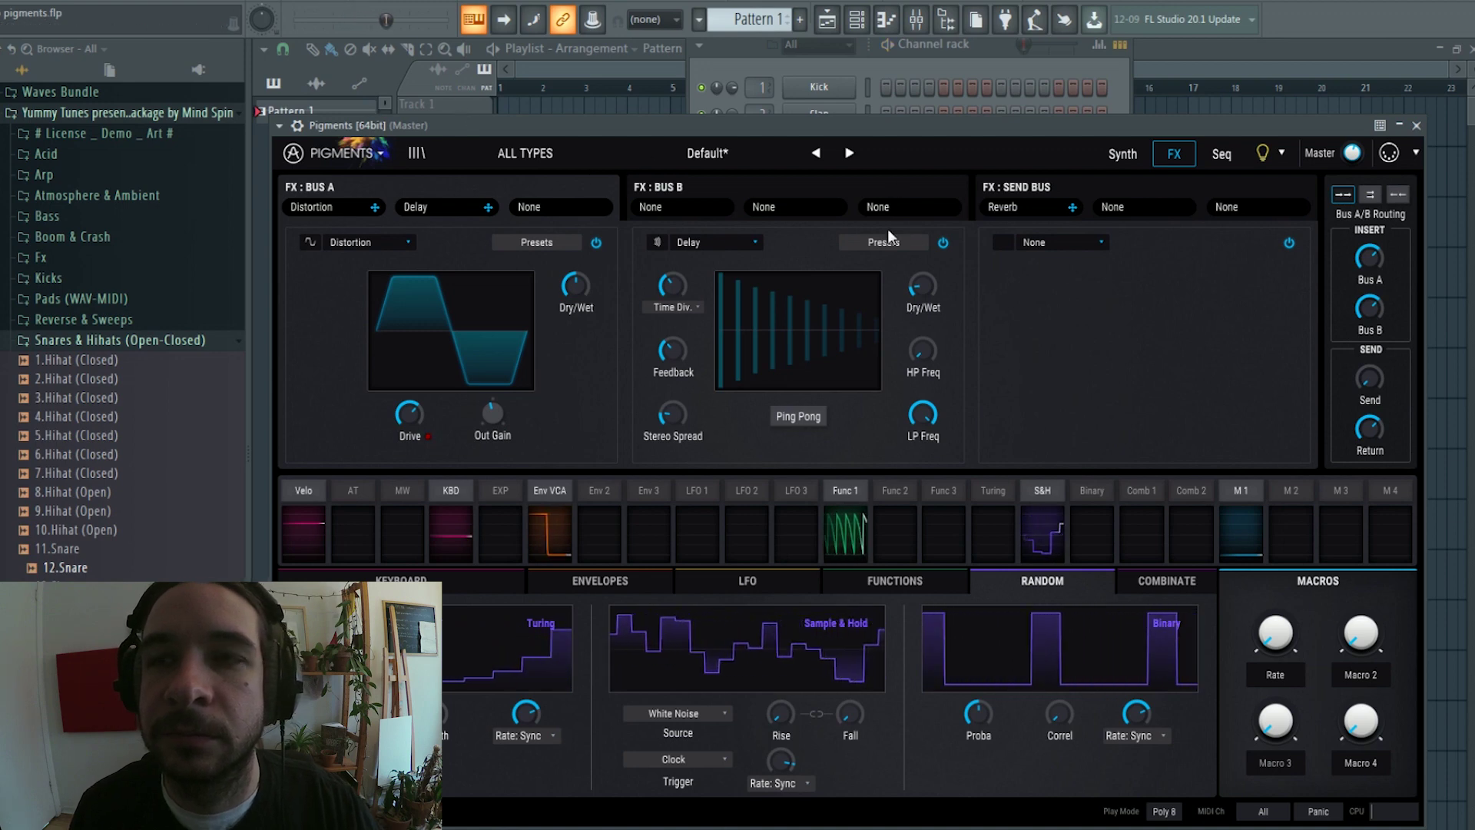
pyautogui.click(1076, 242)
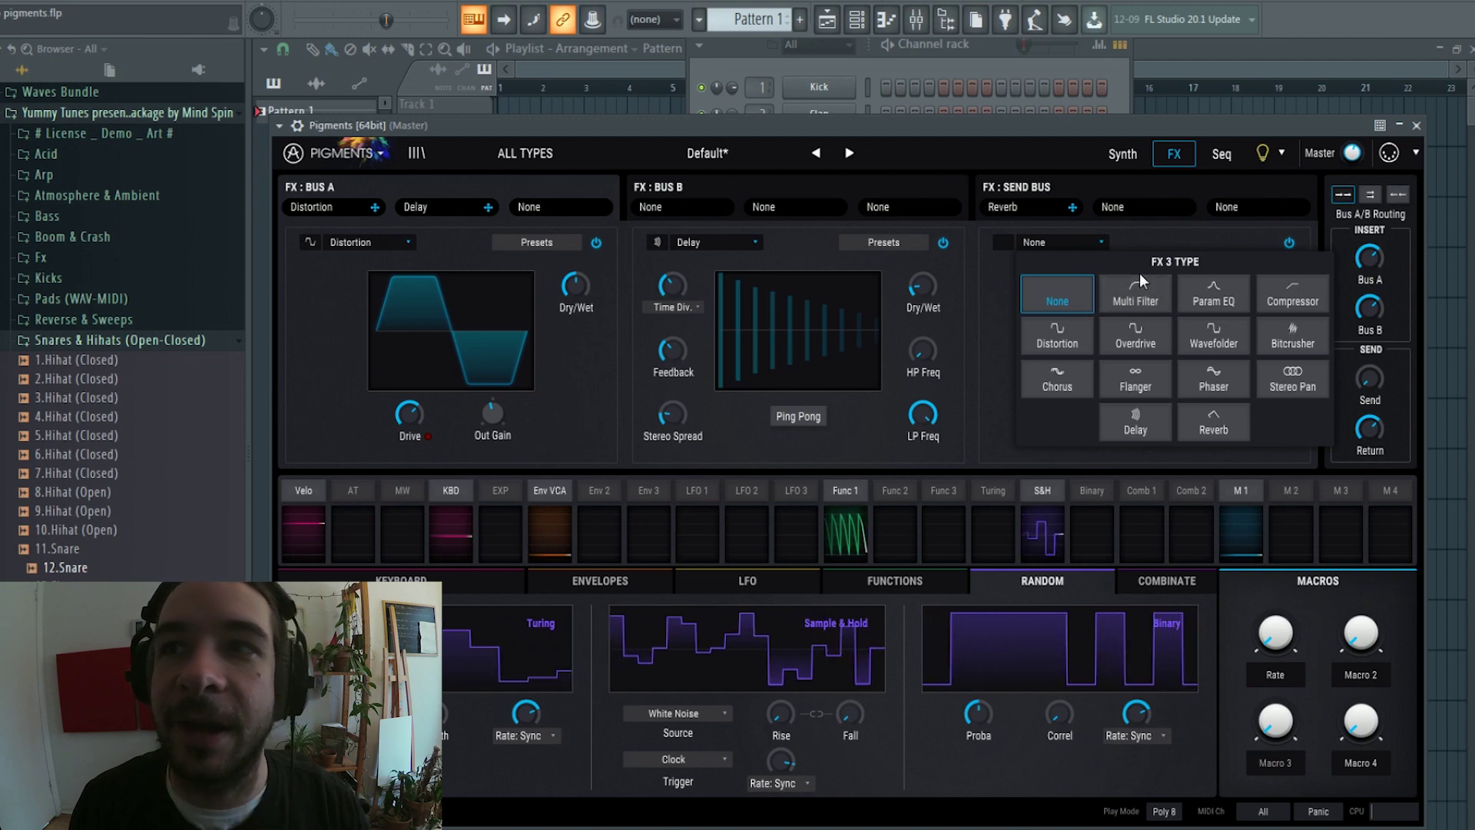
pyautogui.click(1056, 242)
pyautogui.click(1057, 243)
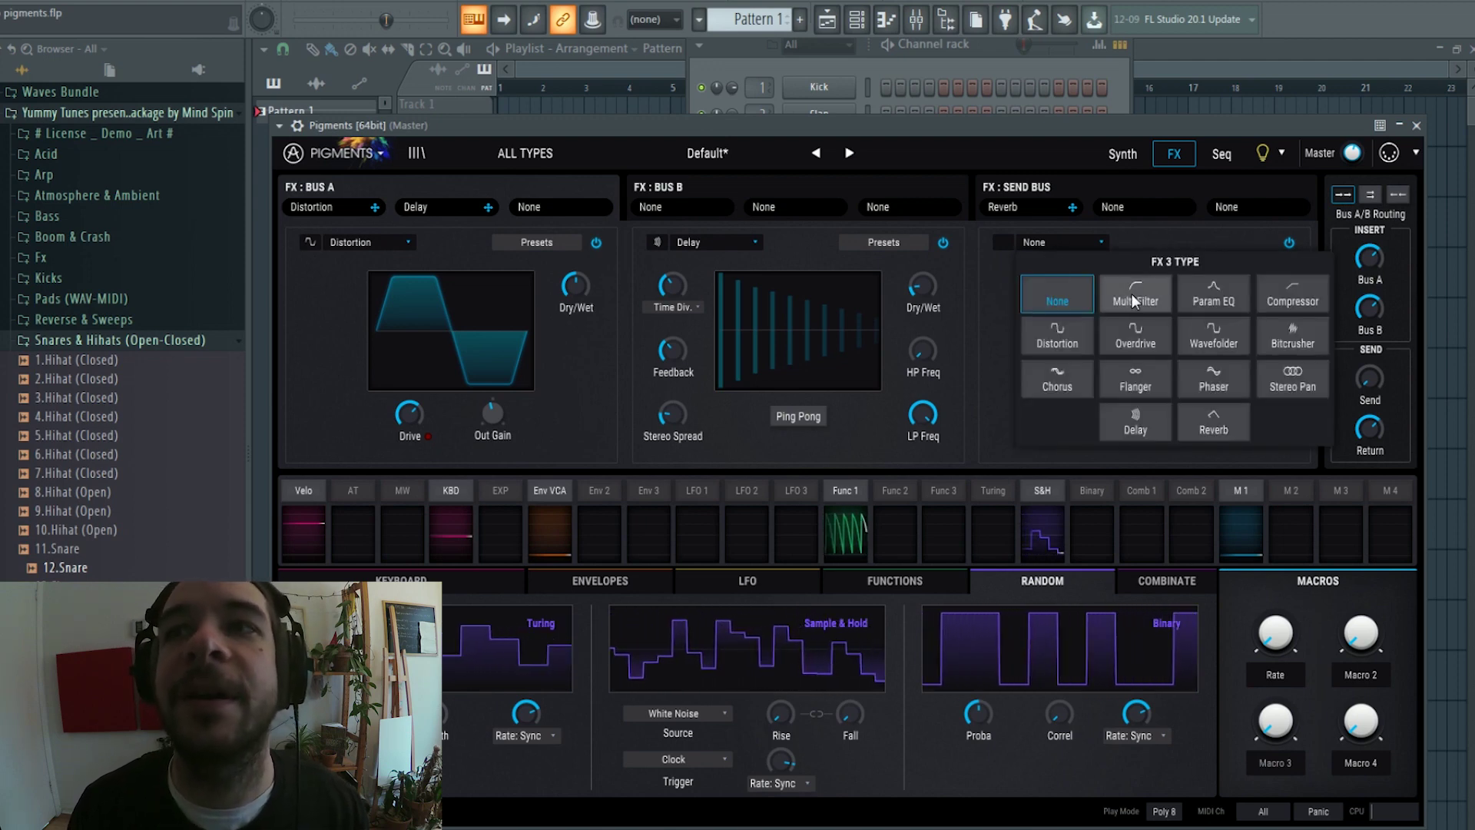
pyautogui.click(1131, 295)
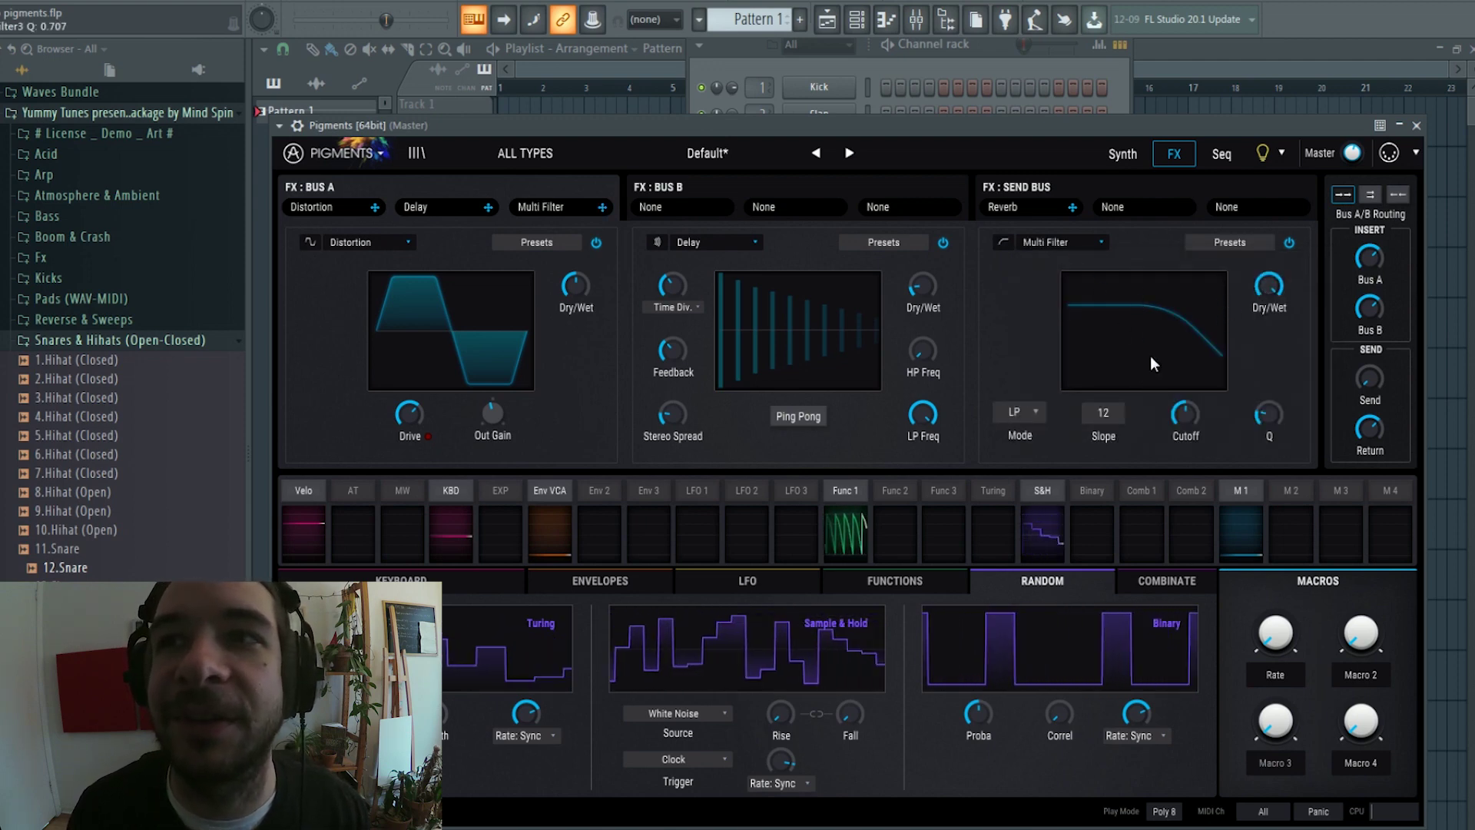
# - Keep the Multi Filter in LP mode, try out its cutoff and Q, and return to the synth page
pyautogui.click(1027, 415)
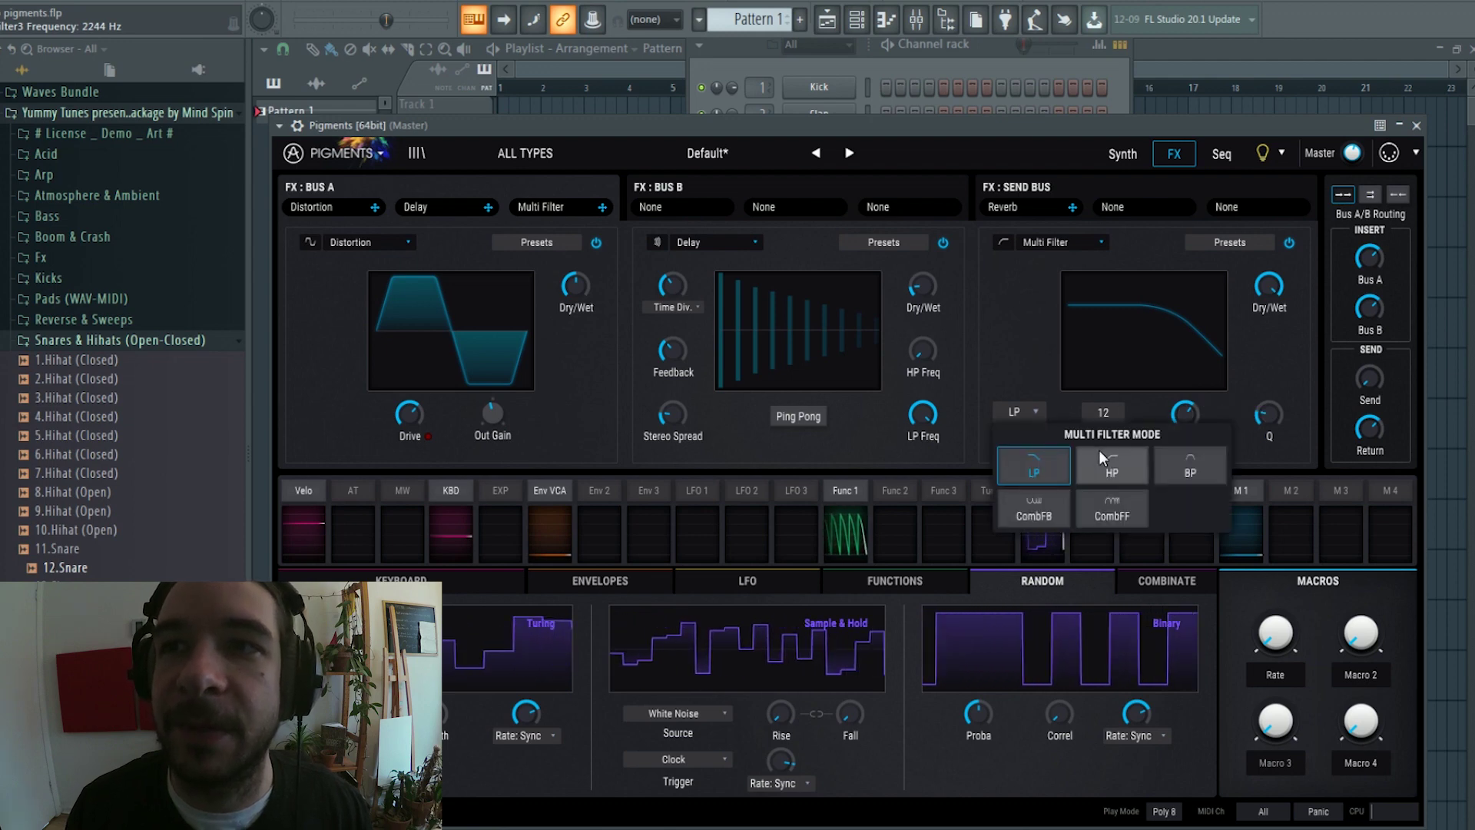
pyautogui.click(1042, 370)
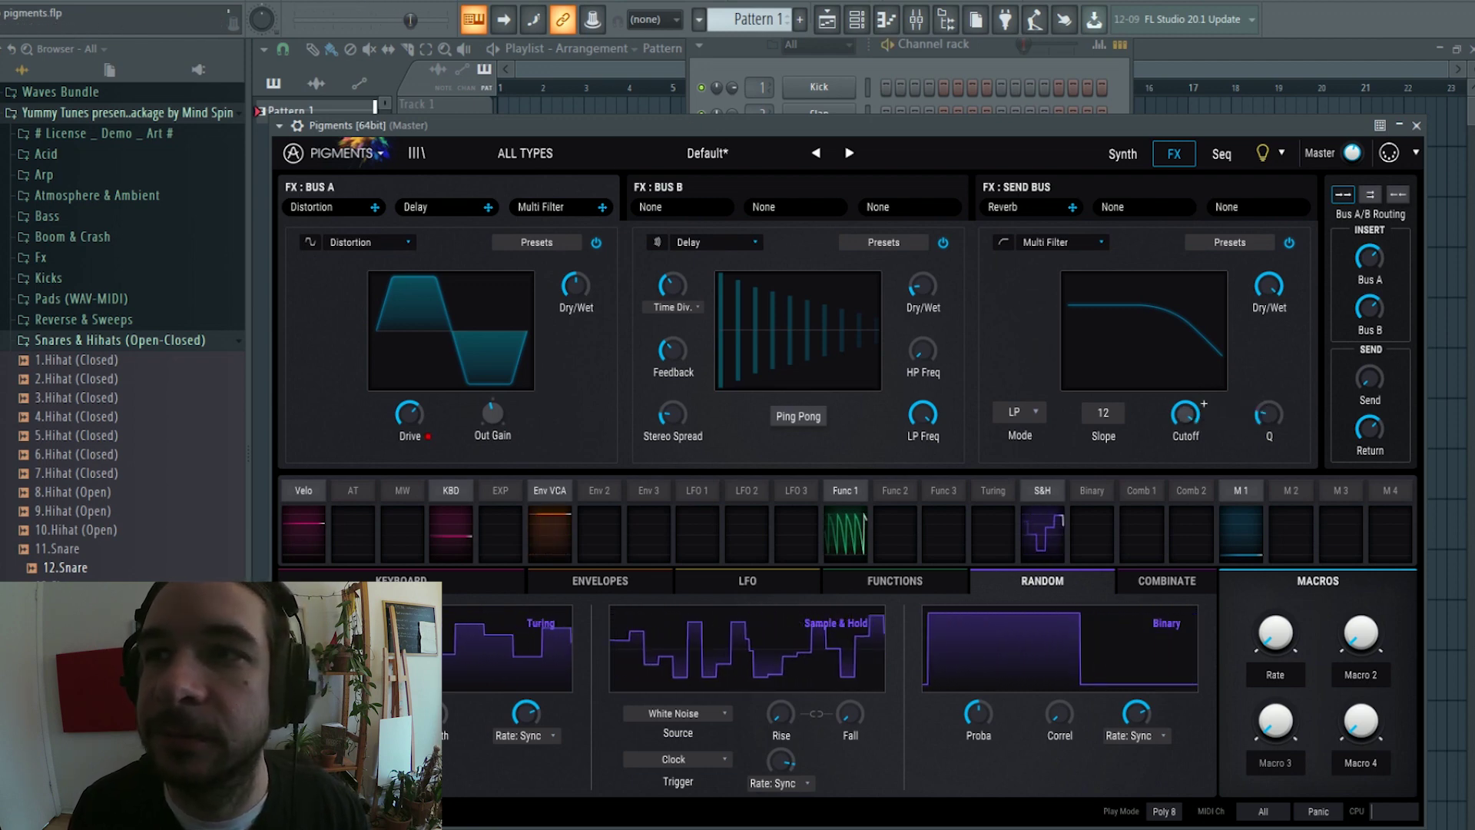
pyautogui.click(1185, 414)
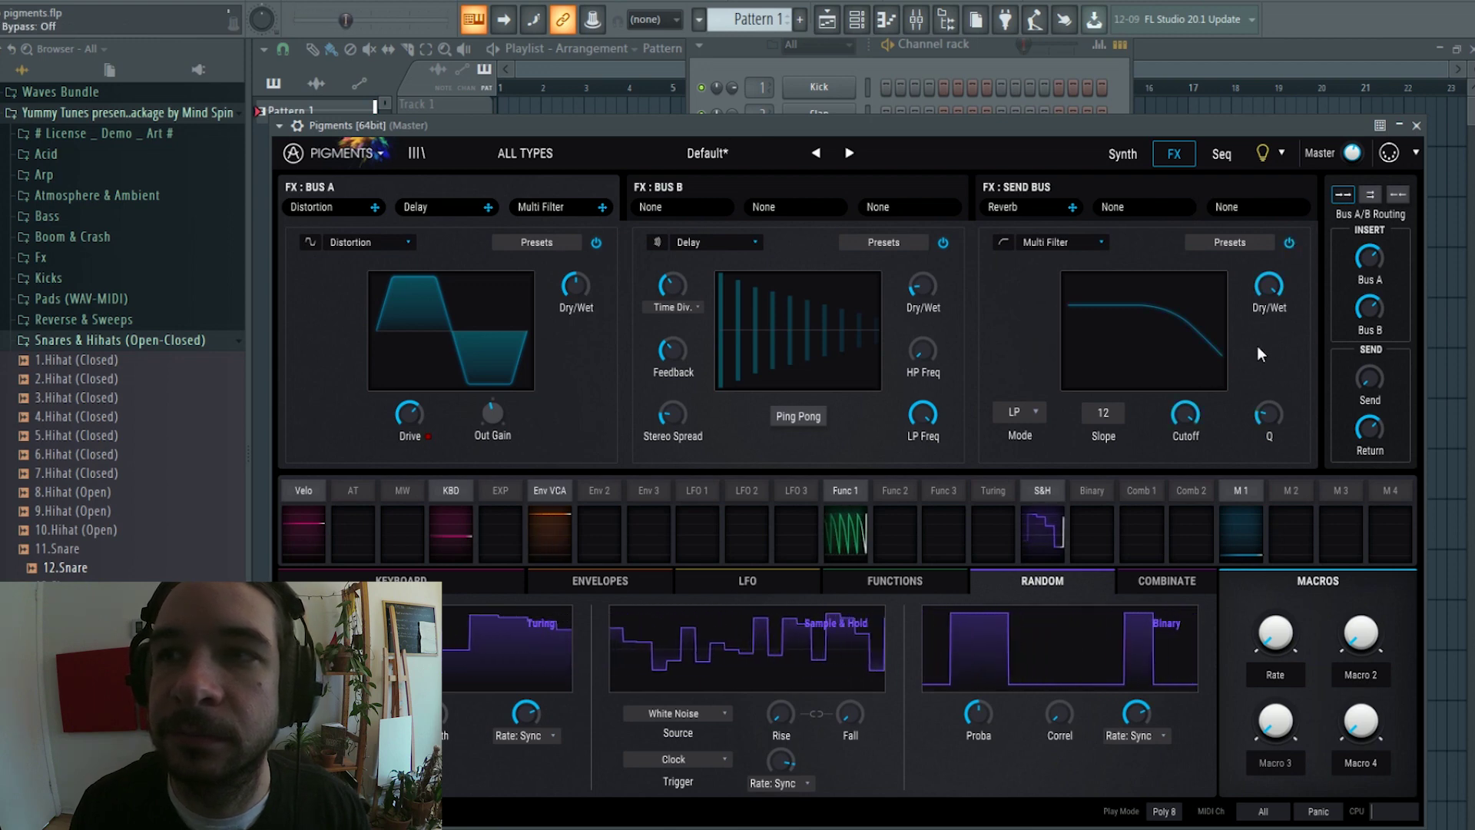
pyautogui.click(1270, 415)
pyautogui.moveTo(1270, 416)
pyautogui.mouseDown()
pyautogui.moveTo(1270, 402)
pyautogui.moveTo(1270, 420)
pyautogui.mouseUp()
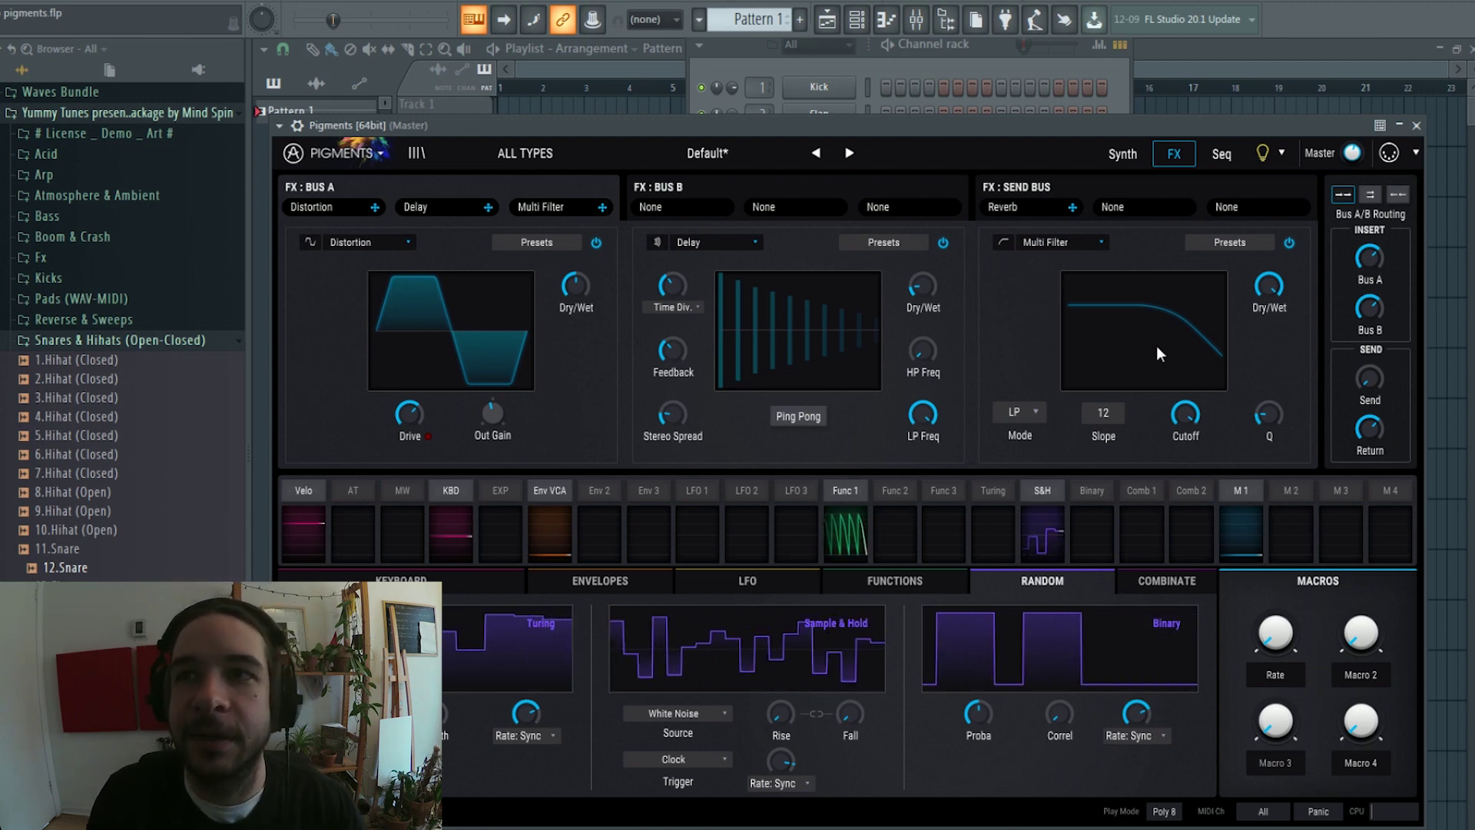
pyautogui.click(1120, 154)
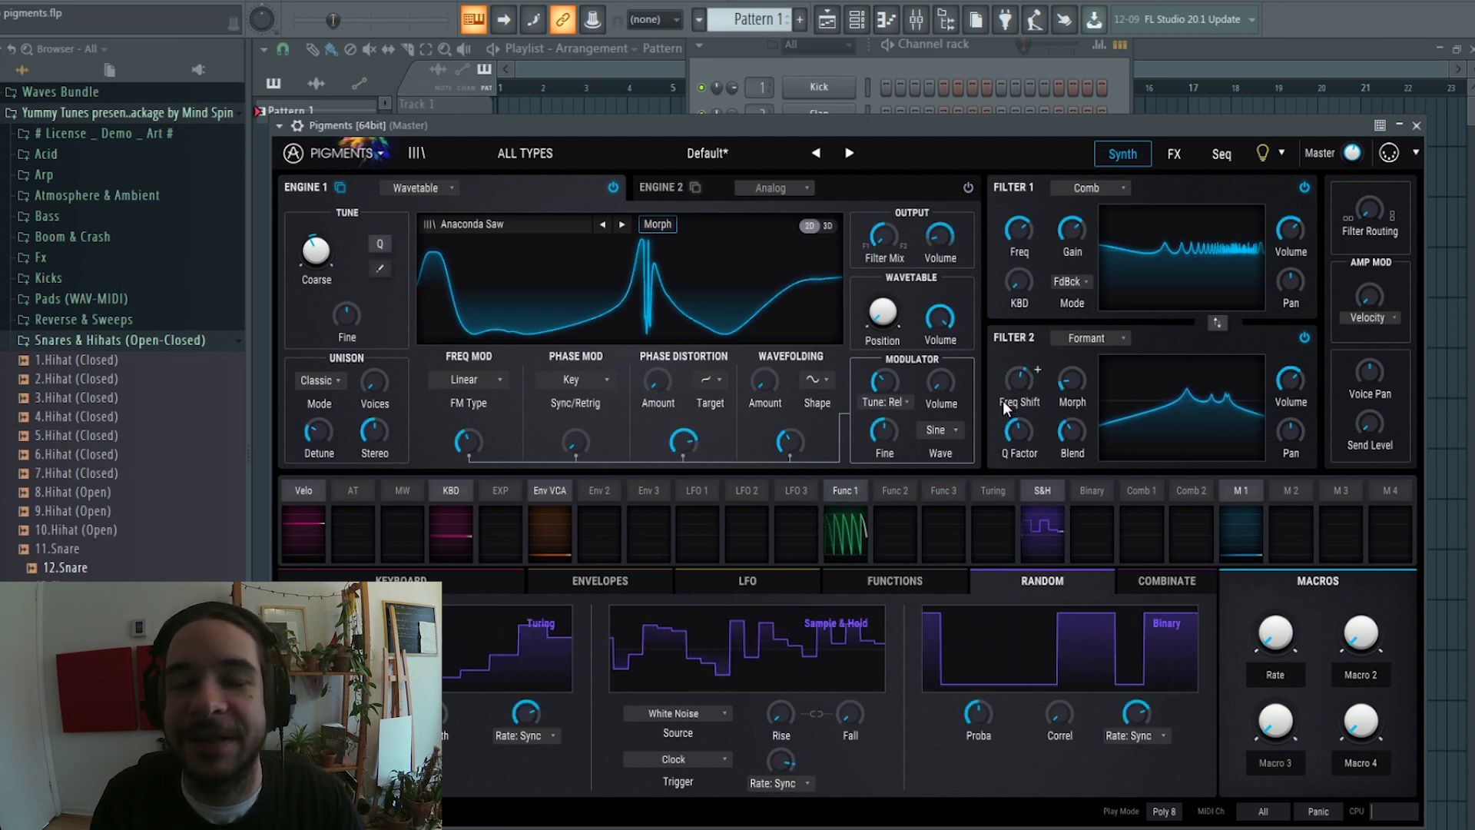
pyautogui.moveTo(935, 326)
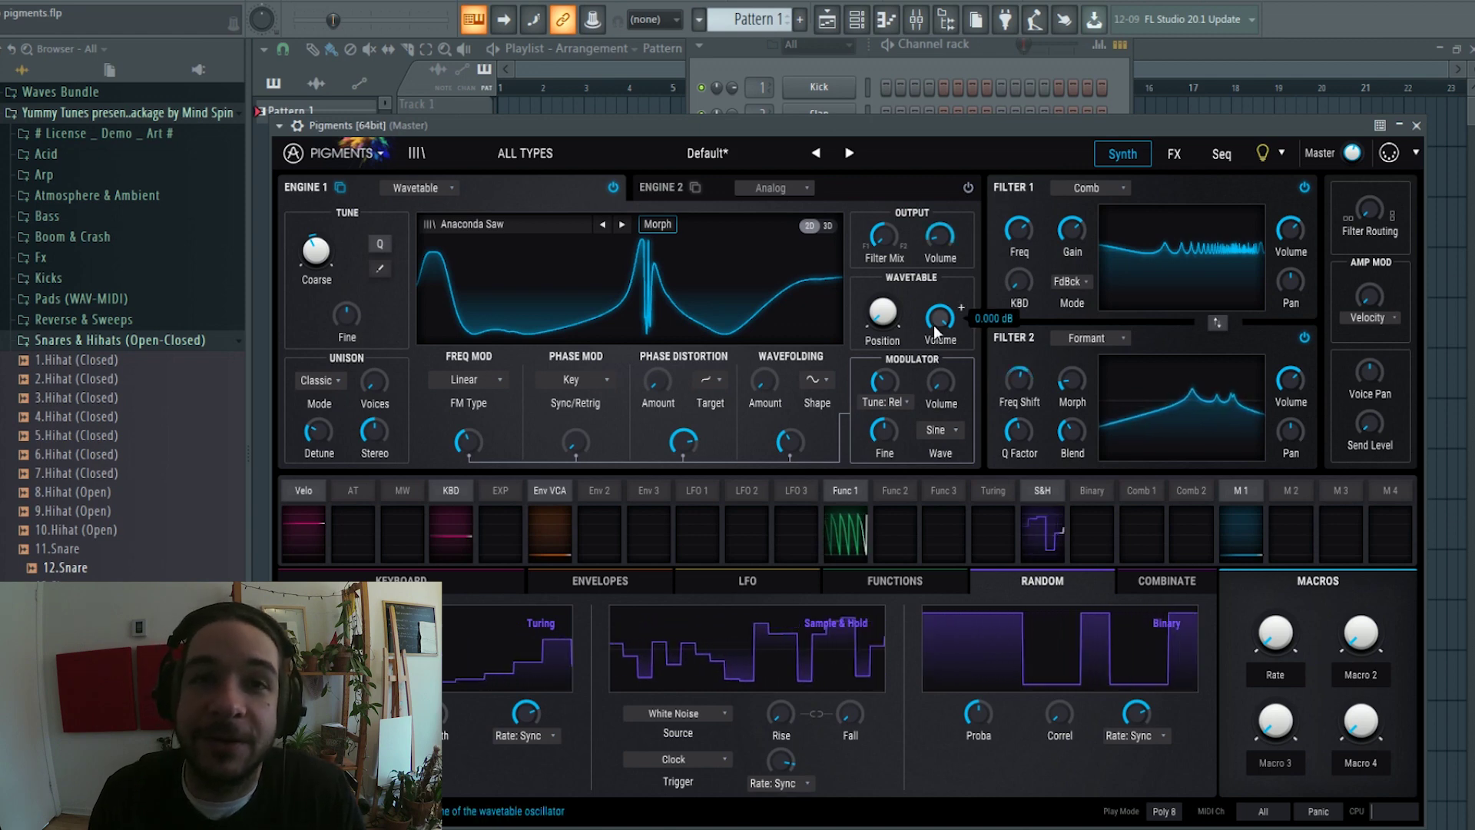